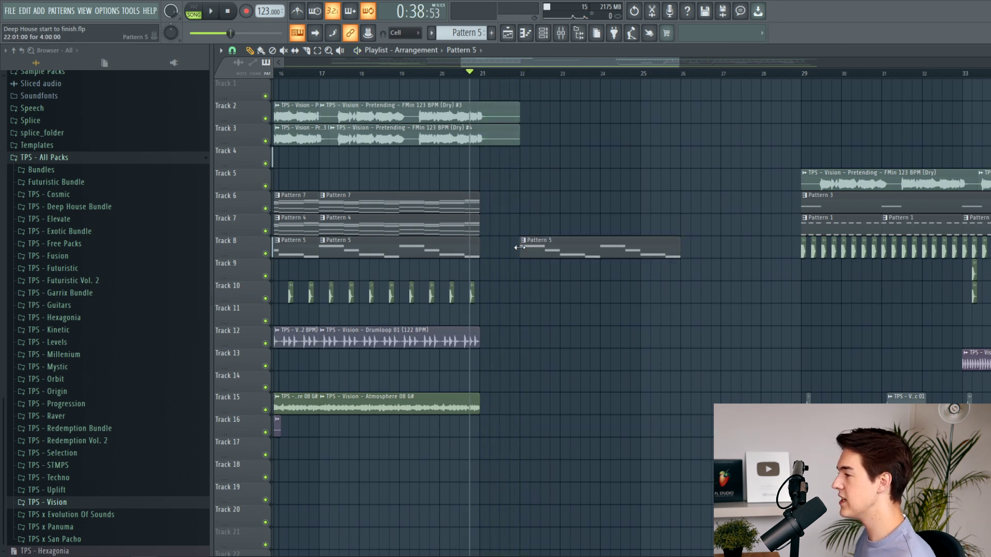
Step: Play the transition around bar 21, then move all drop clips starting at bar 29 one bar later to bar 30
key("space")
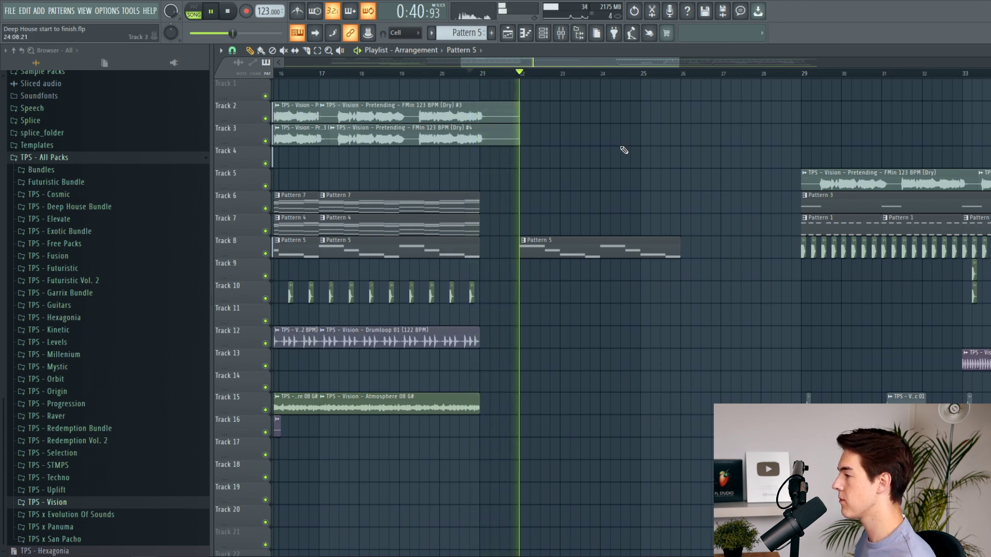
key("space")
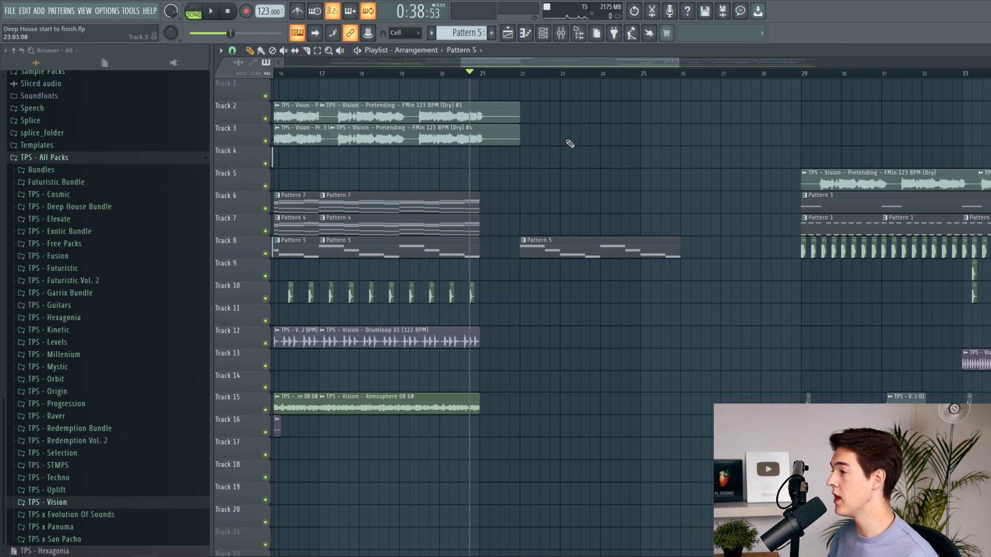
scroll(523, 148, "down", 3)
scroll(635, 237, "down", 4)
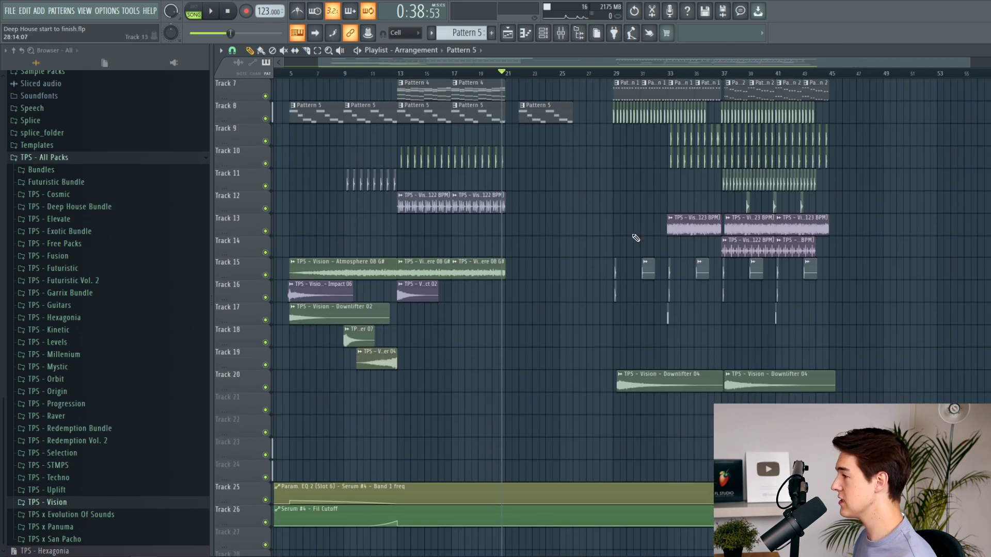
left_click_drag(904, 391, 609, 77)
scroll(627, 149, "up", 4)
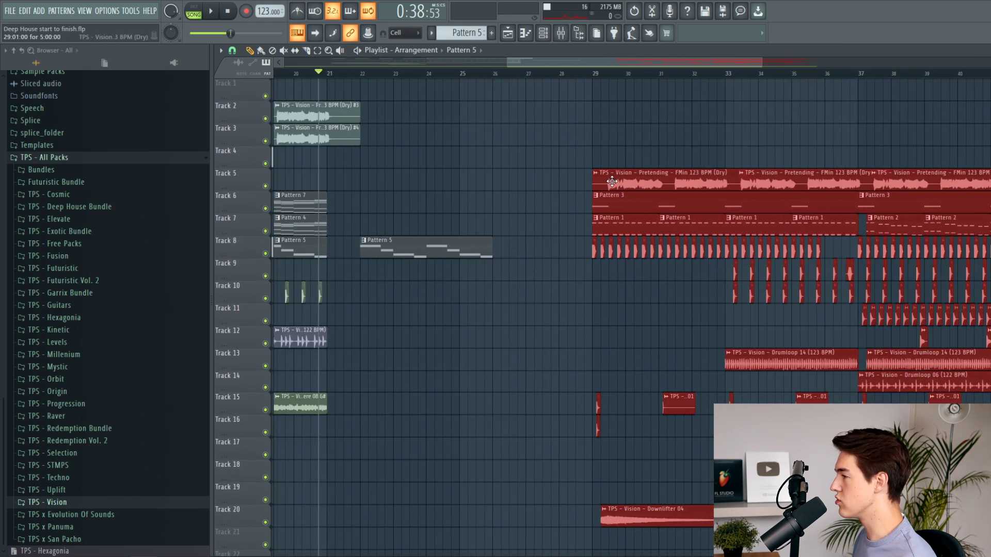
left_click_drag(603, 182, 641, 184)
left_click(531, 211, "ctrl")
scroll(449, 228, "down", 3)
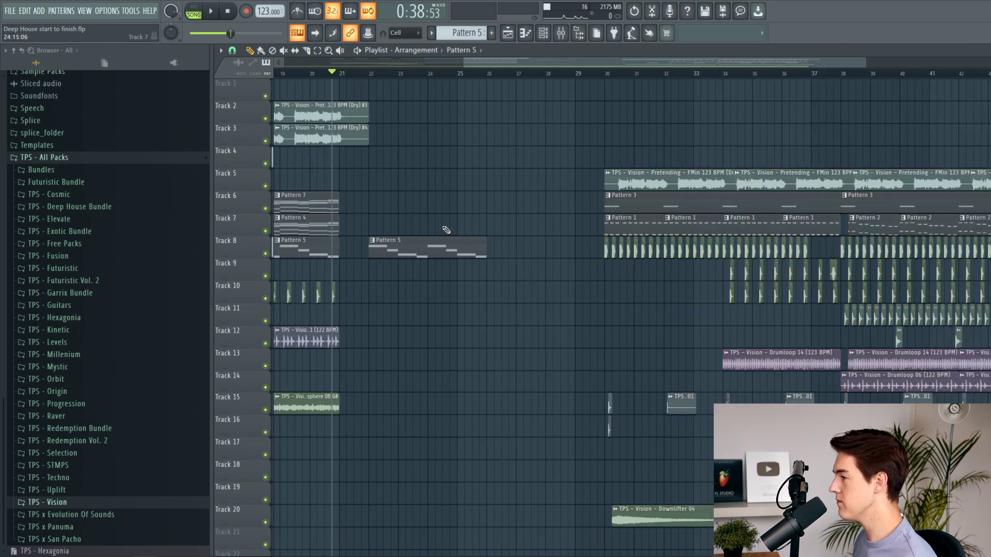
Step: Try a second Pattern 5 clip on Track 8 at bar 26, shortened to end at bar 29
scroll(392, 170, "up", 3)
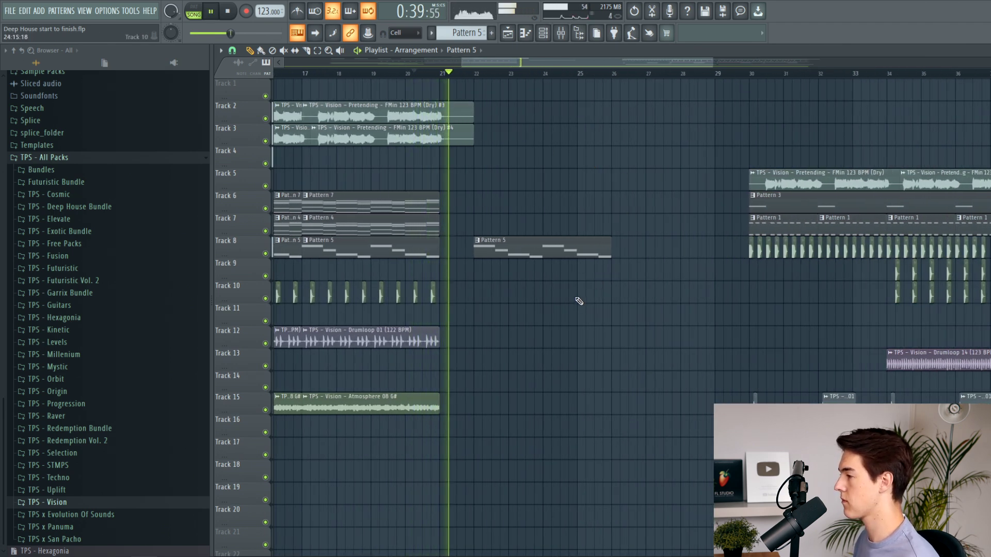
left_click_drag(628, 264, 624, 251)
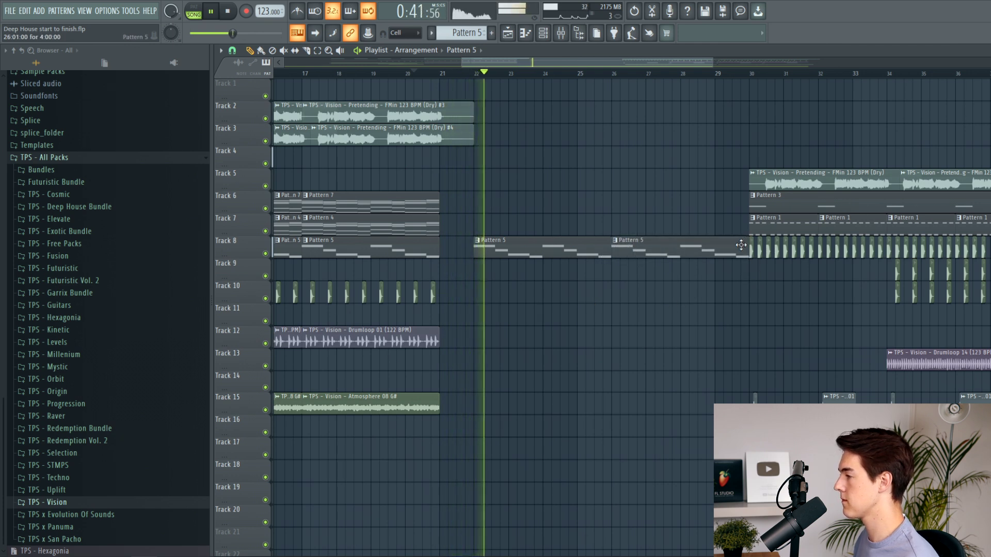
left_click_drag(748, 252, 715, 253)
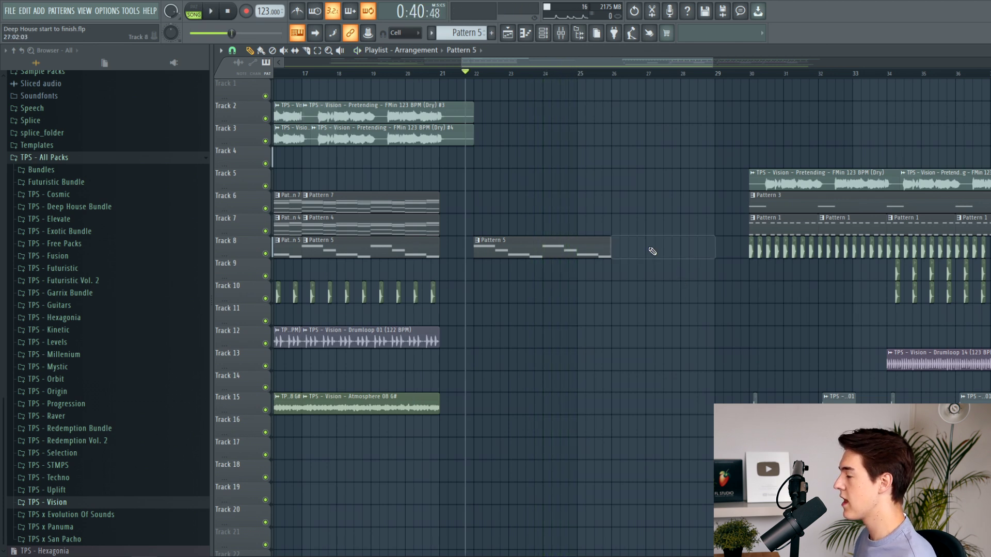
left_click(478, 242)
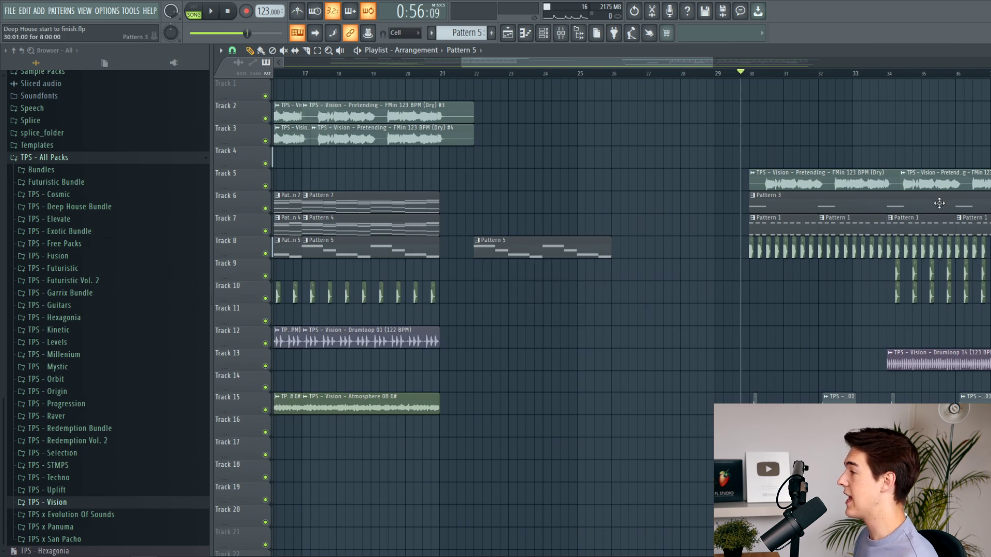
Step: Examine the notes of Pattern 1 at bar 30 in the piano roll and return to the playlist
scroll(924, 203, "up", 3, "ctrl")
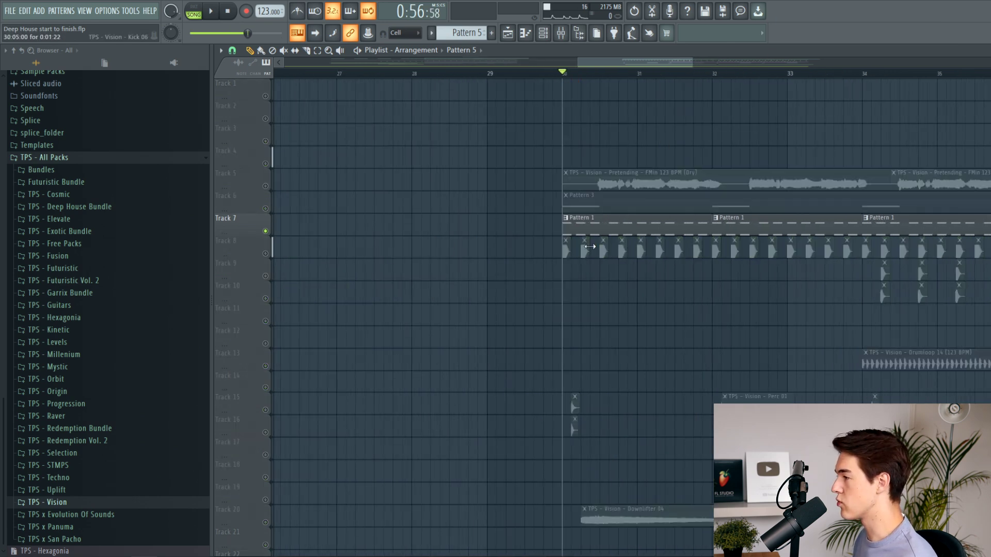
double_click(599, 226)
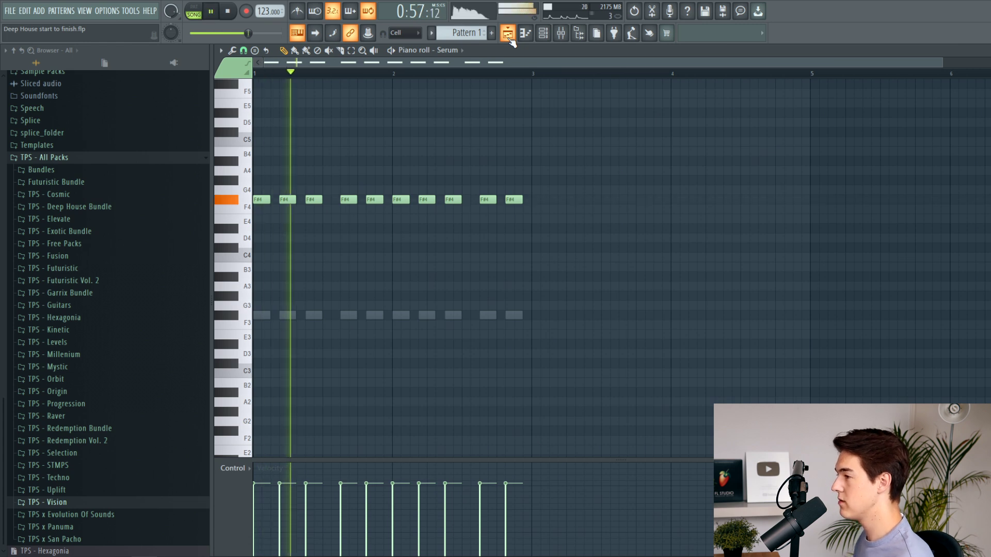
left_click(508, 35)
key("space")
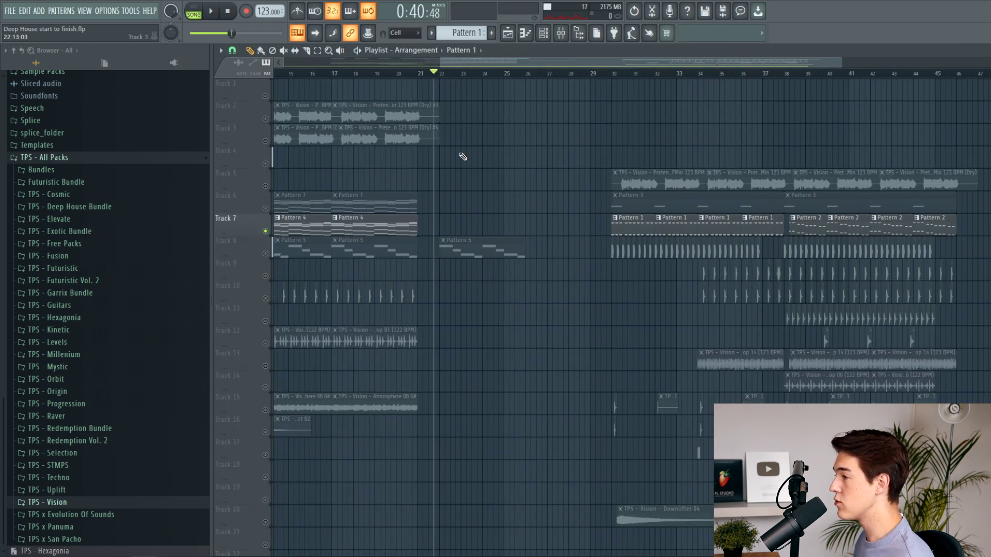
Step: Make the Pattern 5 clip at bar 22 unique and replace its melody with two F#4 notes, each two bars long
scroll(463, 156, "up", 3, "ctrl")
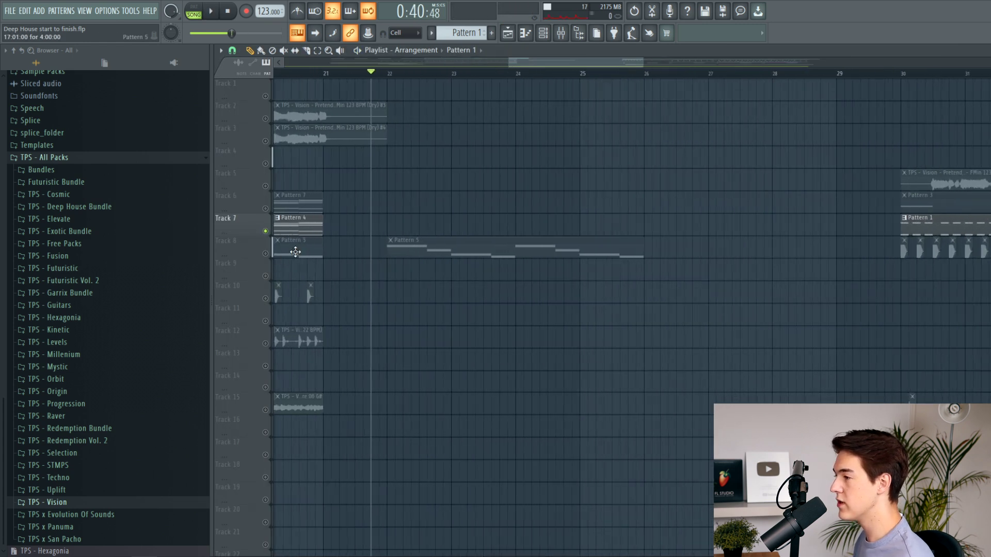
left_click(391, 241)
left_click(431, 313)
scroll(433, 312, "down", 3, "ctrl")
double_click(477, 247)
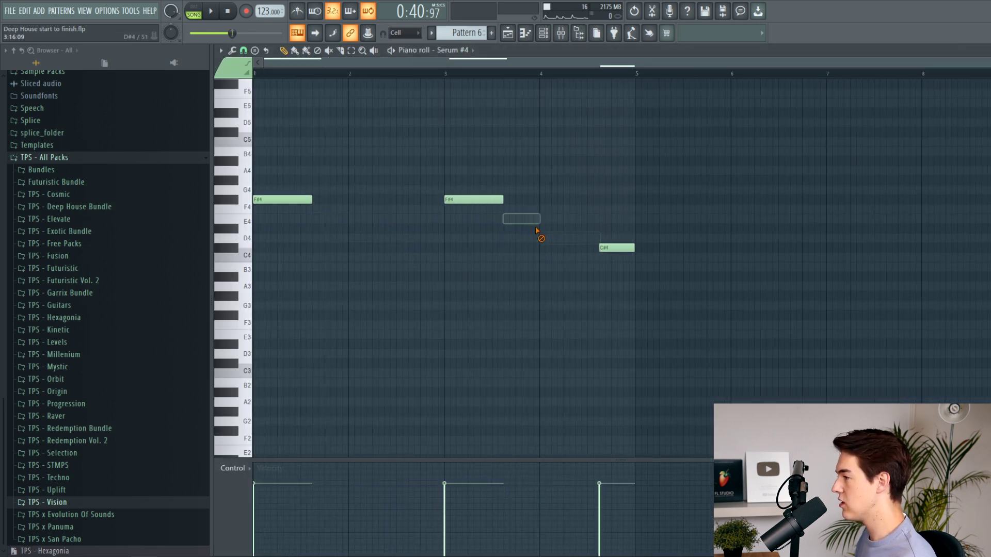
left_click(523, 119)
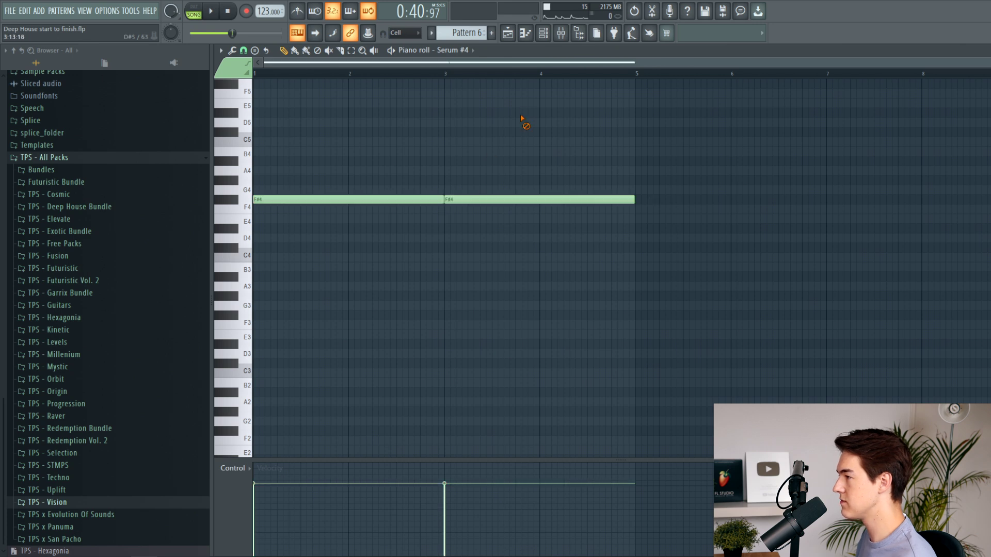
left_click(509, 34)
Step: Play with all tracks audible, add a second Pattern 6 clip on Track 8 at bar 26, and shorten it to end at bar 29
key("space")
right_click(267, 253)
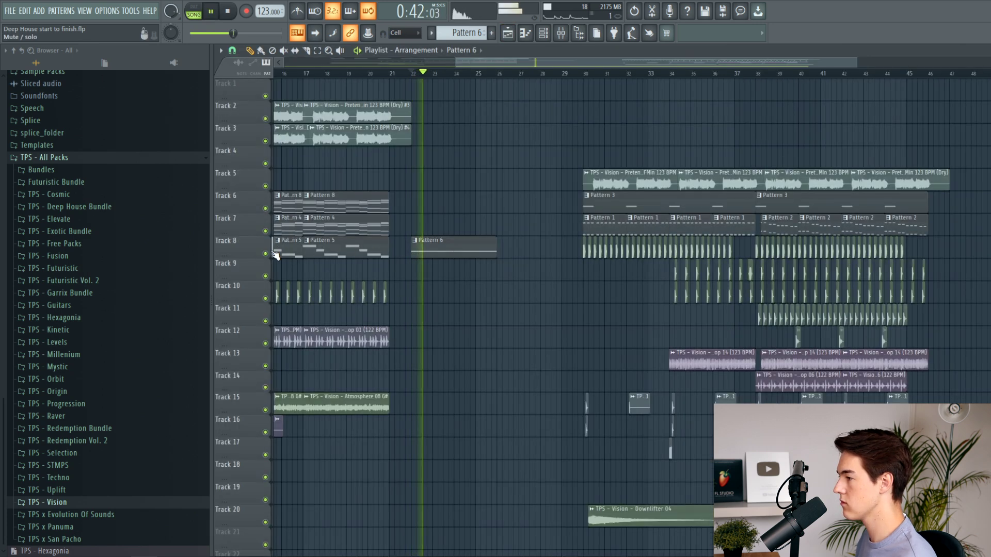
scroll(389, 270, "up", 1)
scroll(473, 289, "down", 3)
scroll(509, 284, "up", 1)
scroll(509, 284, "up", 2)
left_click(544, 248)
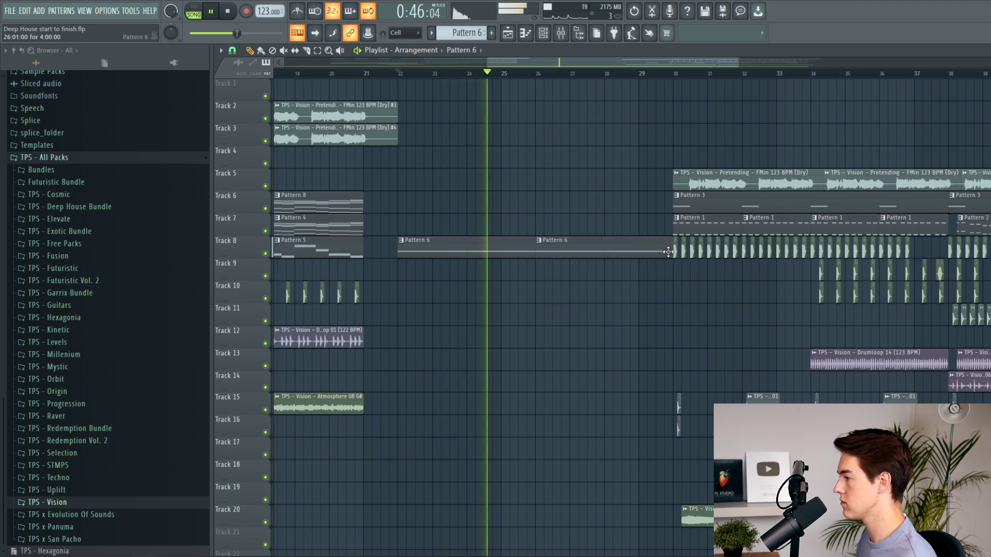
left_click_drag(668, 252, 638, 252)
Step: Place a Pattern 3 clip on Track 6 at bar 22 and play the section
left_click(686, 203)
key("space")
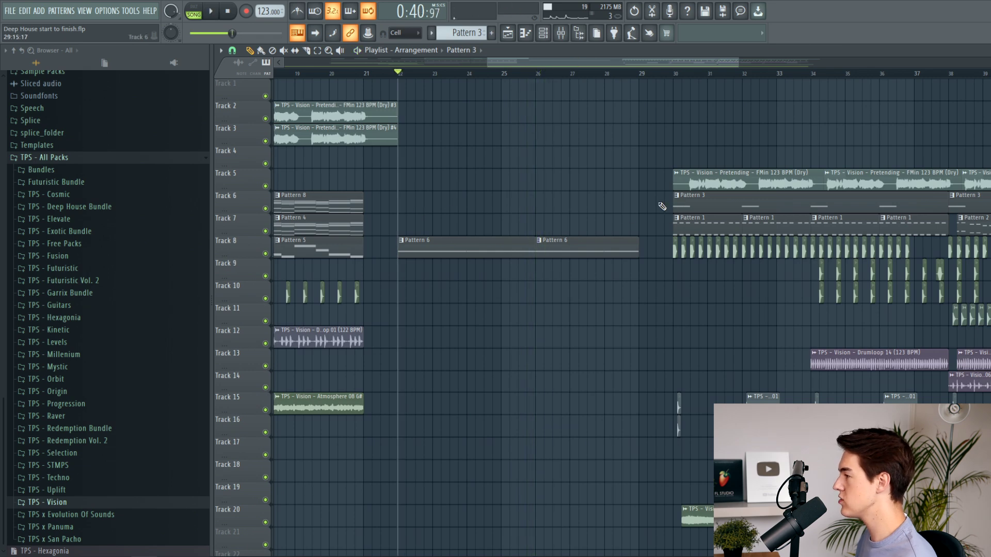
left_click(413, 204)
scroll(416, 205, "up", 2)
key("space")
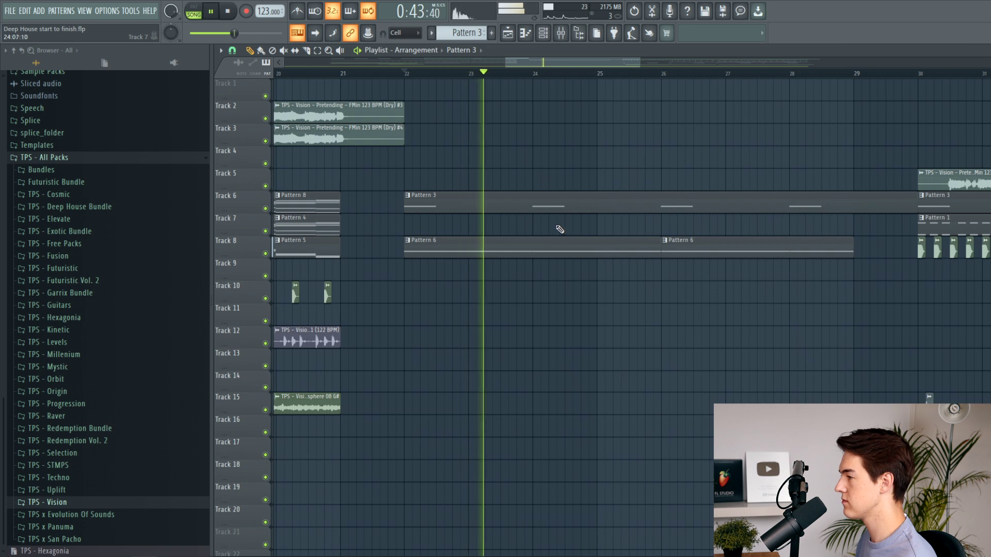
Step: Shorten the new Pattern 3 clip on Track 6 to six bars, ending at bar 28
scroll(575, 232, "down", 2)
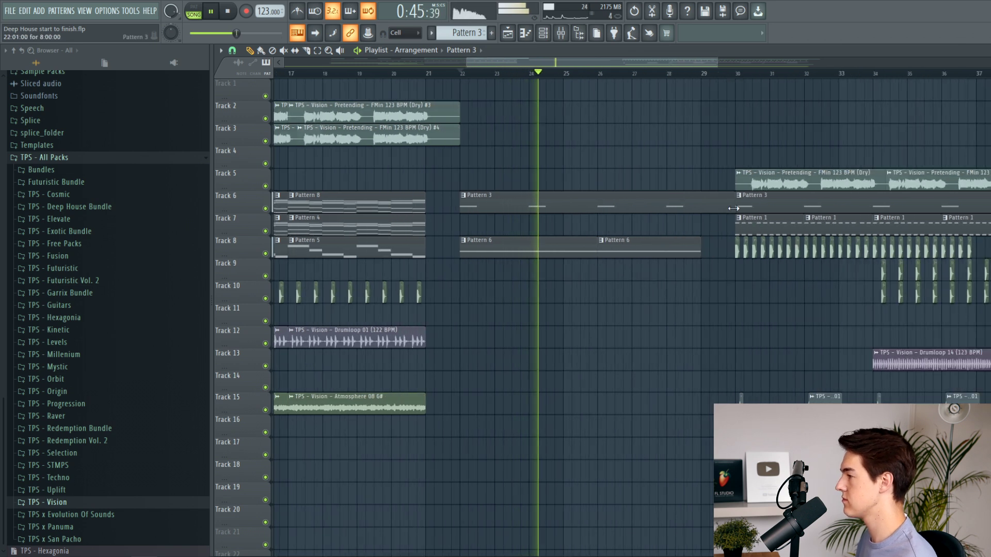
left_click_drag(734, 208, 707, 213)
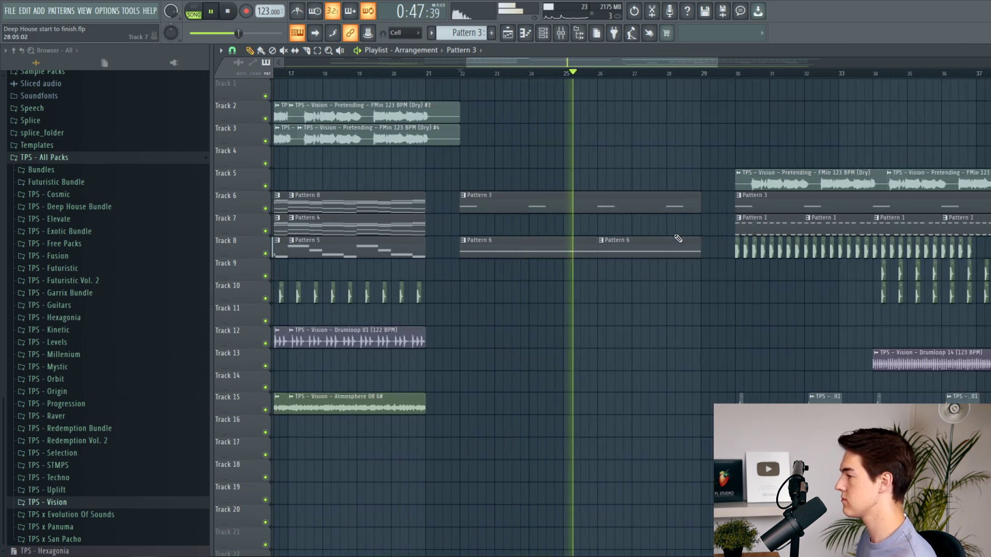
scroll(679, 236, "up", 2)
left_click_drag(716, 209, 668, 213)
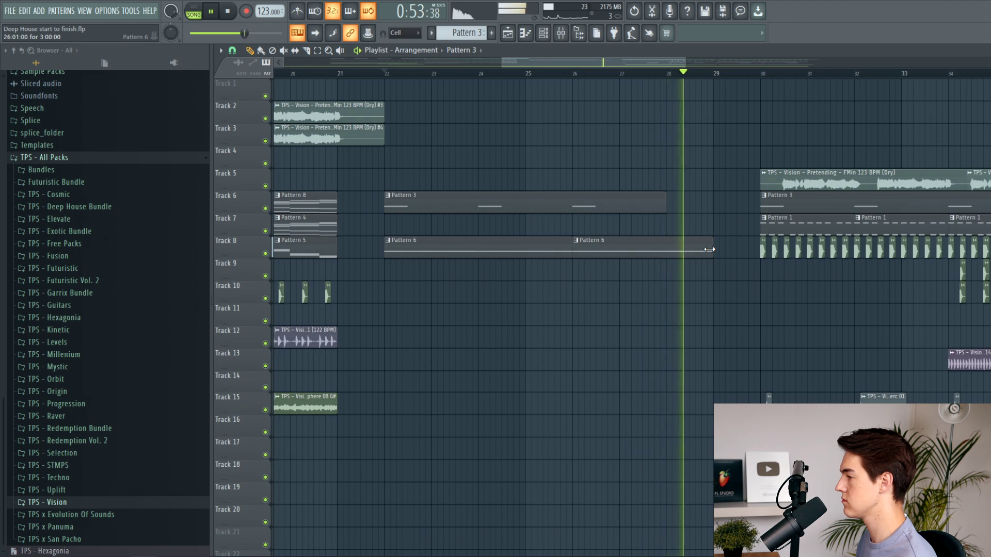
Step: Place a copy of the short "TPS - Vision - Pretending - FMin 123 BPM (Dry) #2" vocal clip on Track 4 at bar 22
scroll(516, 212, "down", 5)
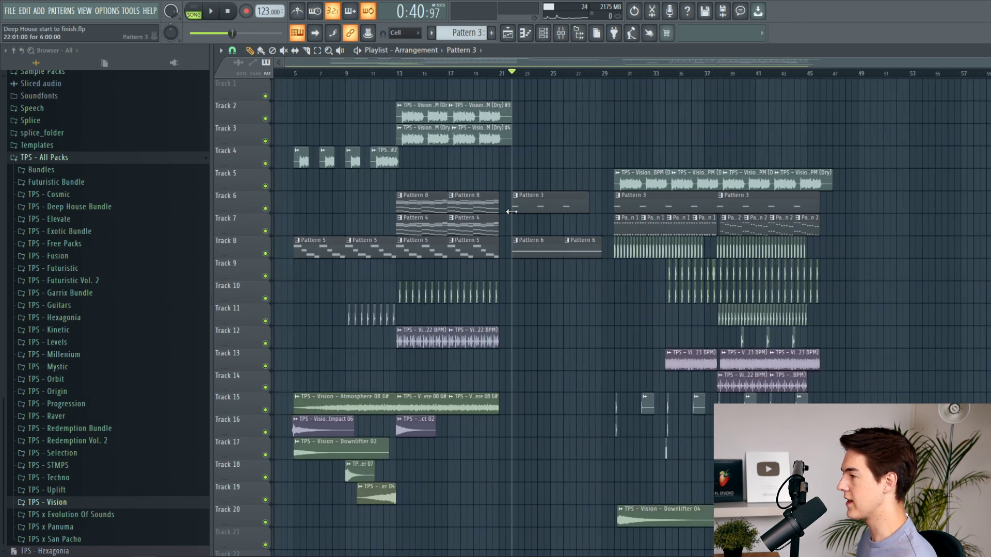
scroll(392, 176, "up", 3)
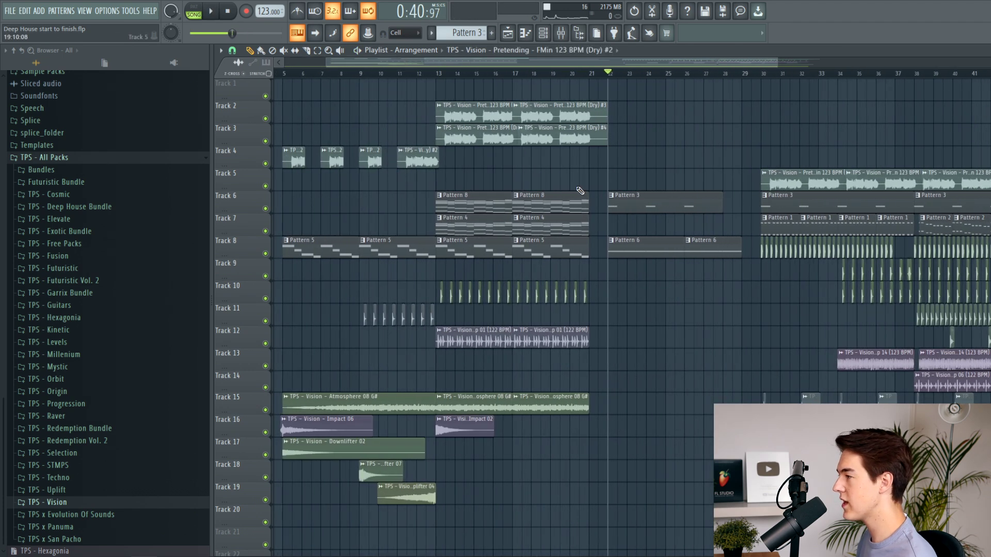
scroll(580, 191, "up", 3)
scroll(626, 163, "down", 3)
scroll(675, 176, "up", 3)
Step: Play the section and try a second copy of the short vocal clip on Track 4 just before bar 24
key("space")
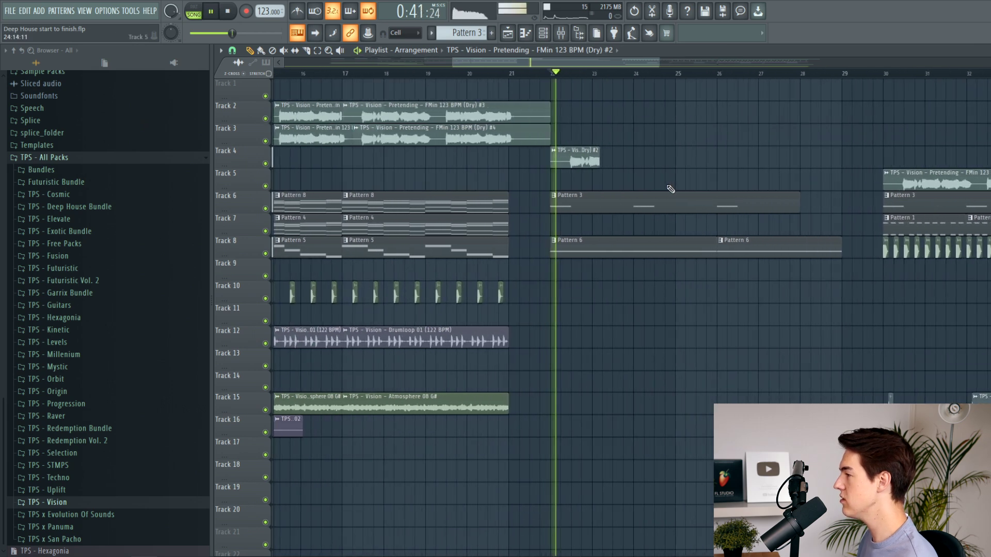
left_click(629, 165)
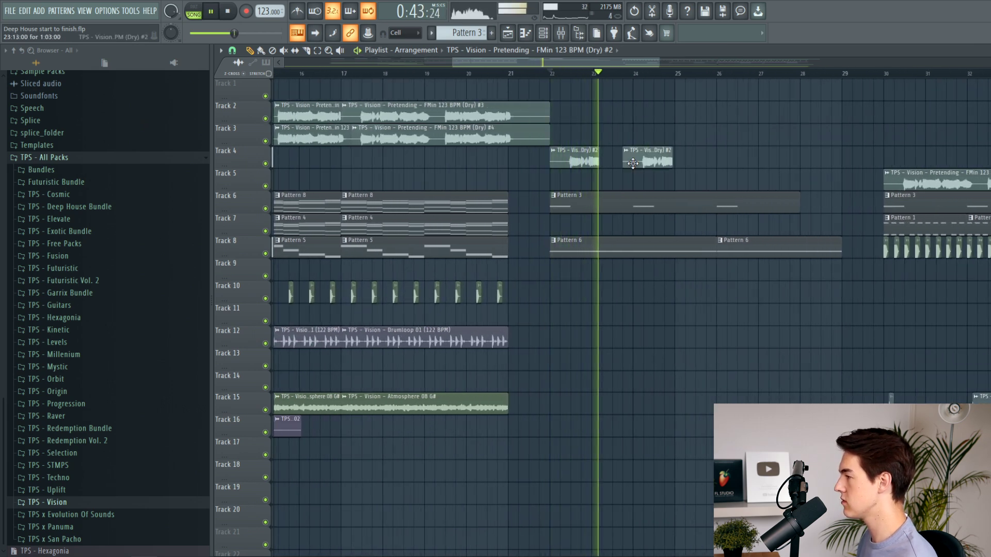
left_click_drag(649, 163, 658, 164)
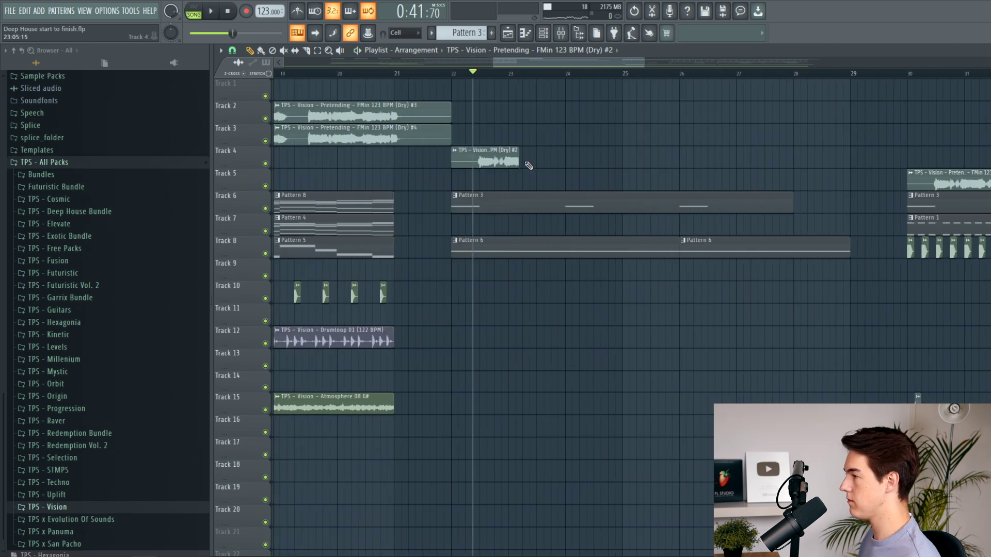
Step: Extend the Track 4 vocal clip to about bar 28 and slice it shortly after bar 25, removing the part before the slice
left_click_drag(517, 163, 744, 161)
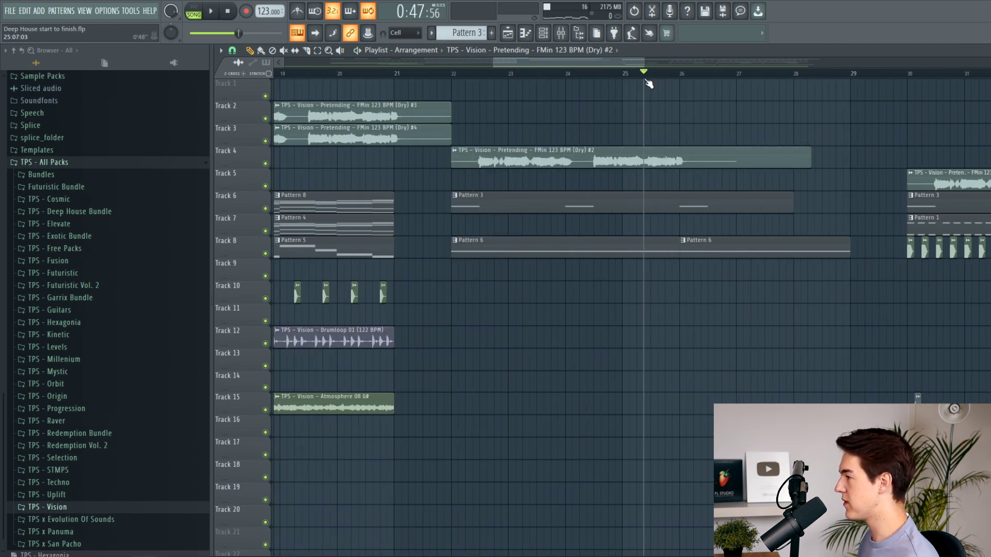
key("space")
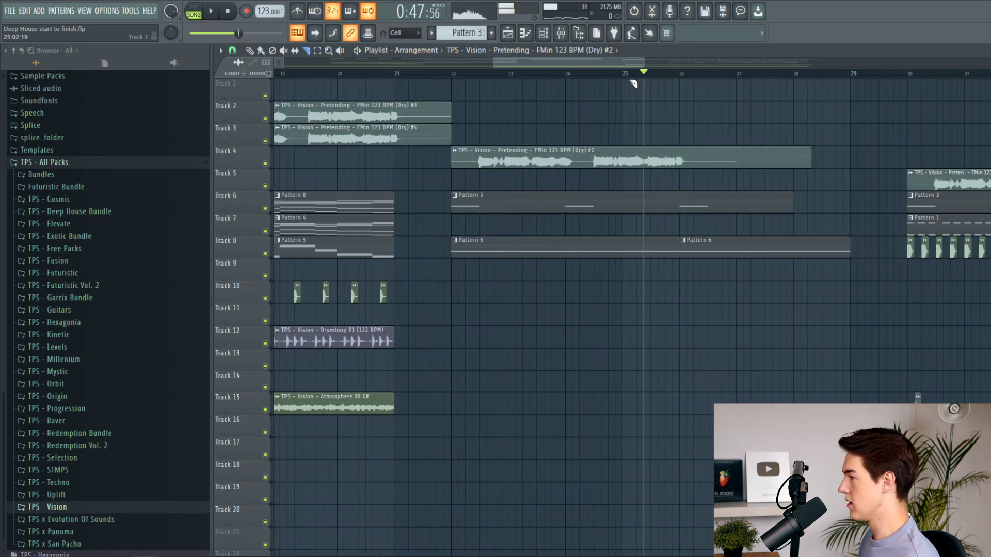
scroll(633, 167, "up", 3)
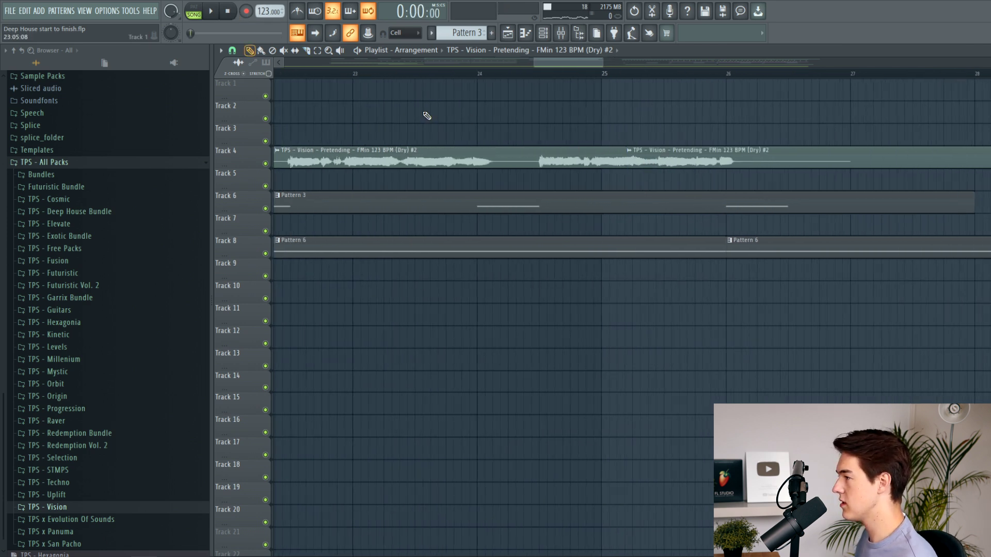
scroll(485, 145, "down", 2)
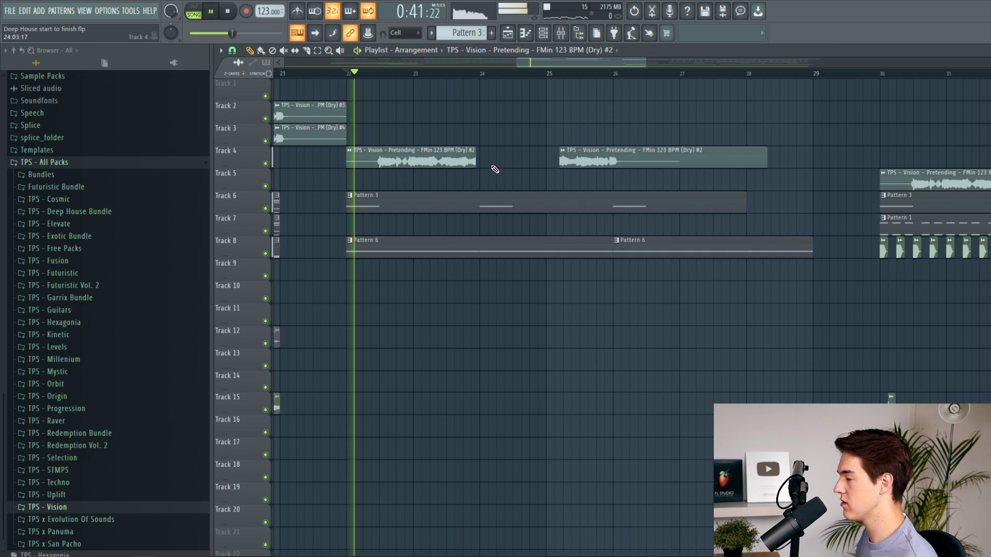
Step: Trim the end of the first Track 4 vocal clip to about a quarter bar past bar 23, checking it in playback
left_click_drag(473, 164, 437, 166)
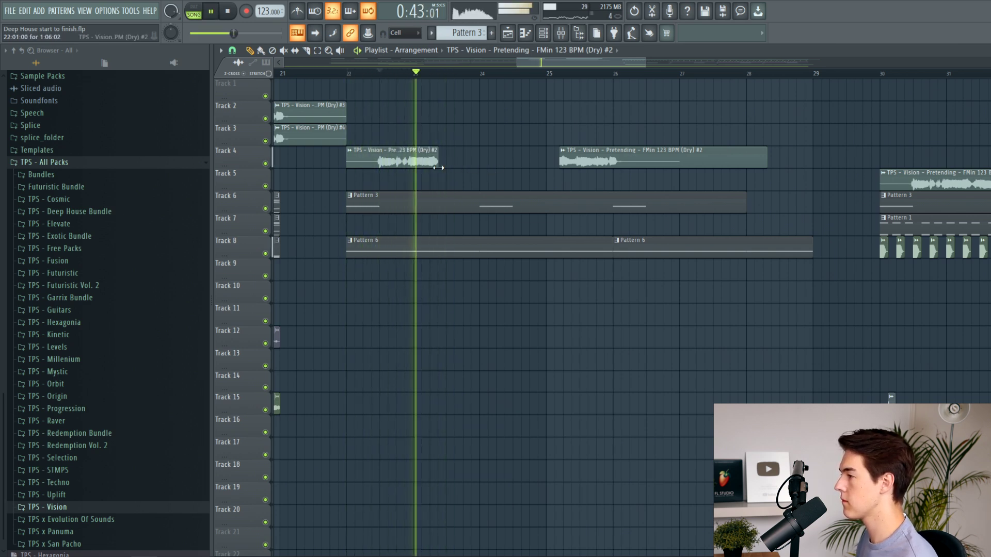
key("space")
key("space")
mouse_move(437, 160)
left_mouse_down()
mouse_move(420, 162)
mouse_move(431, 163)
left_mouse_up()
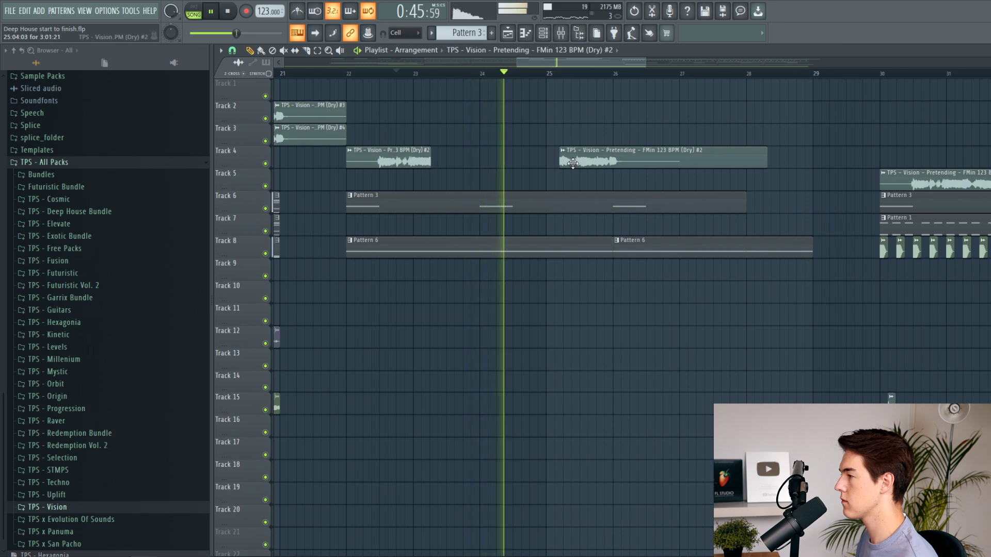
Step: Play the section from about bar 25 and nudge the second Track 4 vocal clip slightly earlier to start at 25:03:03
left_click_drag(572, 163, 631, 163)
key("space")
left_click(564, 73)
left_click(539, 73)
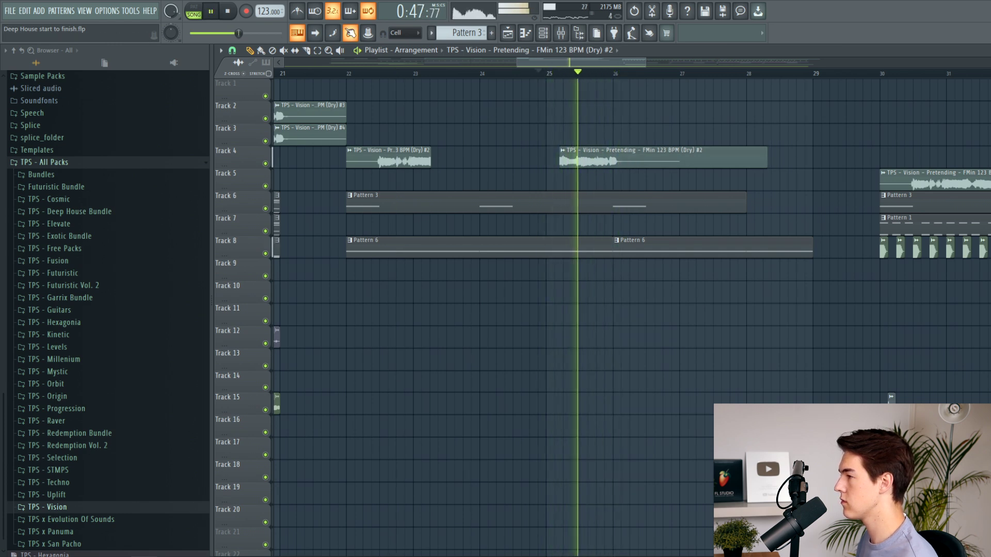
scroll(638, 155, "up", 2)
left_click_drag(618, 154, 612, 154)
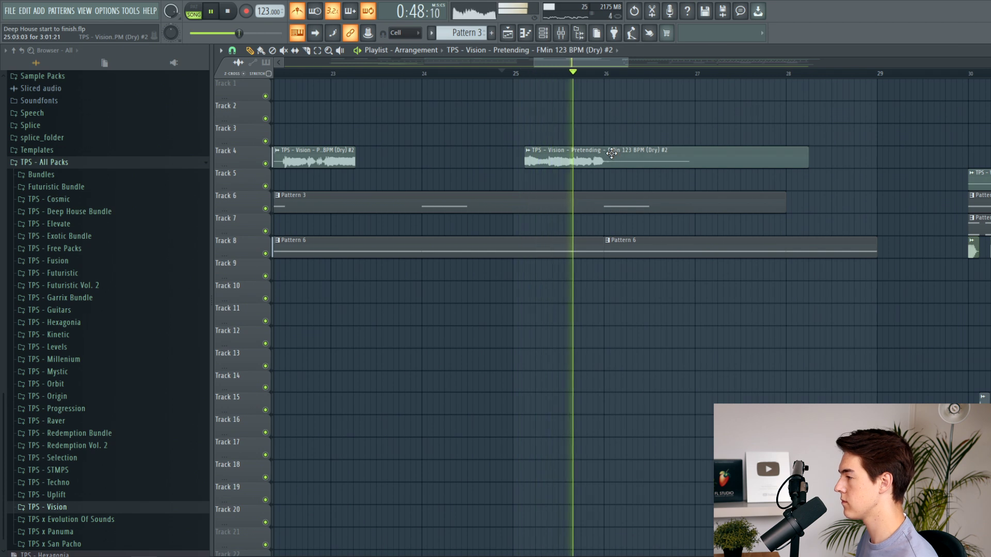
Step: Play from just before bar 25 and trim the start of the second Track 4 vocal clip slightly
left_click(485, 74)
scroll(583, 162, "up", 2)
left_click_drag(579, 163, 590, 159)
scroll(633, 186, "down", 4)
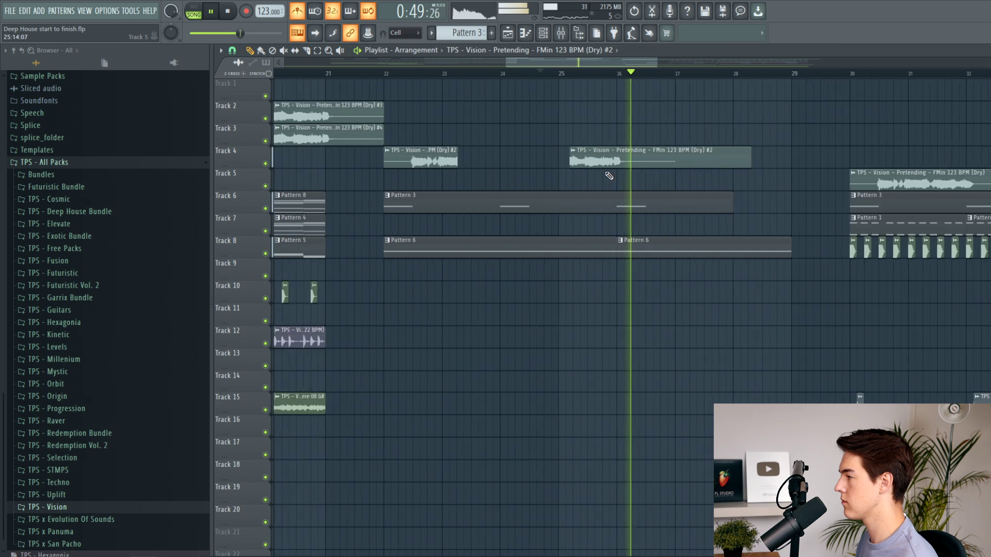
Step: Play from bar 22 and try a copy of the short Track 4 vocal clip between bars 23 and 25
left_click(388, 73)
left_click(496, 161)
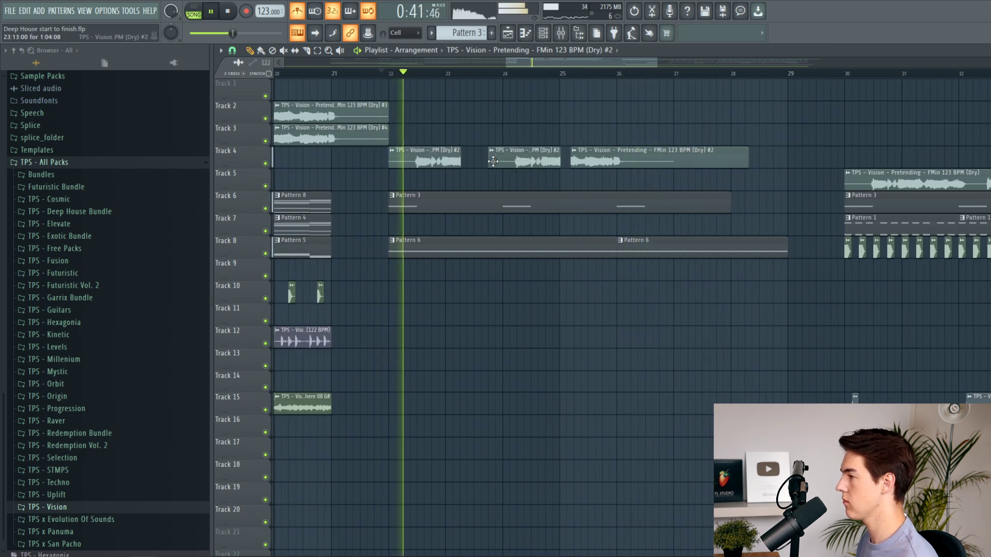
left_click_drag(496, 161, 518, 161)
right_click(522, 162)
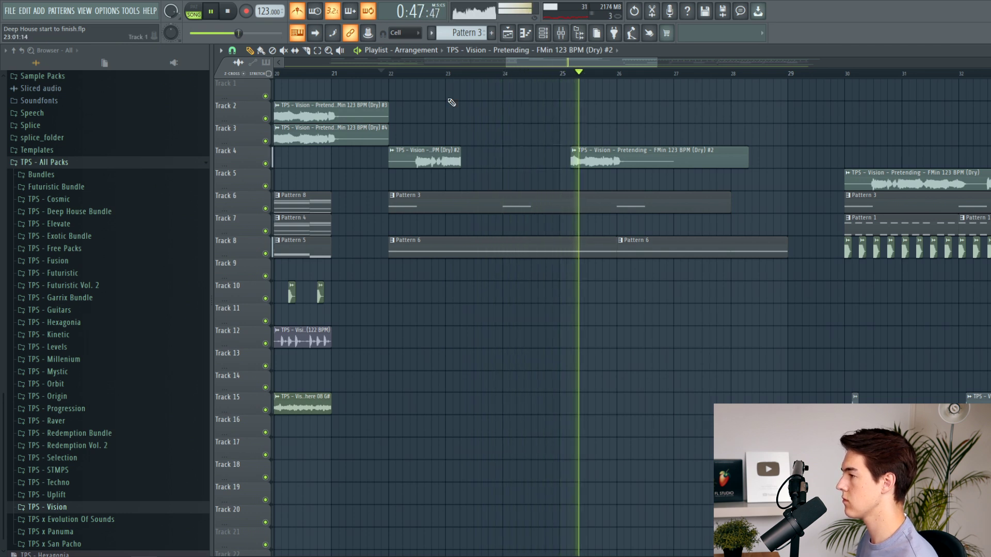
Step: Replay from bar 22 and shorten the end of the first Track 4 vocal clip very slightly
key("space")
scroll(391, 76, "up", 3)
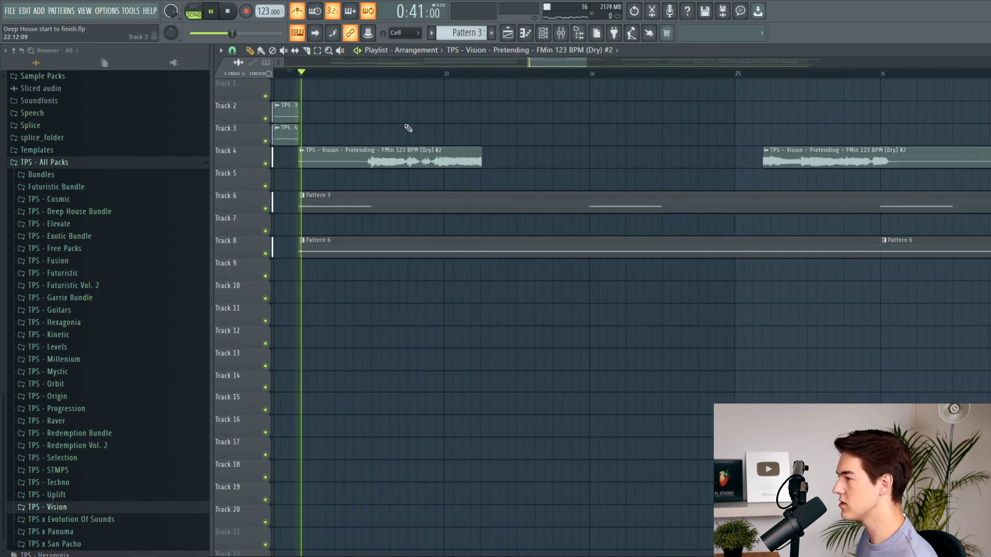
scroll(482, 165, "up", 3)
left_click_drag(481, 164, 480, 164)
scroll(433, 154, "down", 3)
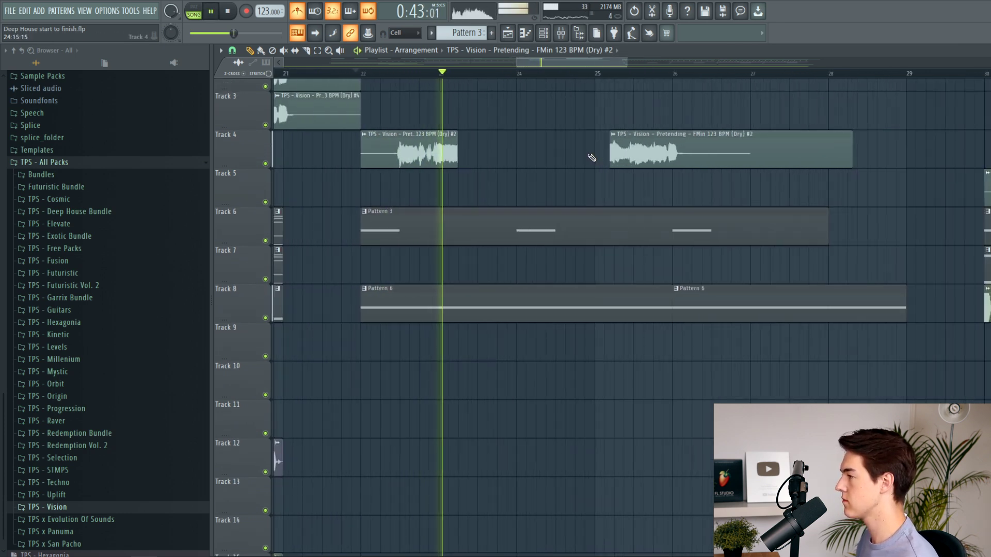
Step: Extend the start of the second Track 4 vocal clip back to just before the middle of bar 24
left_click_drag(610, 157, 552, 164)
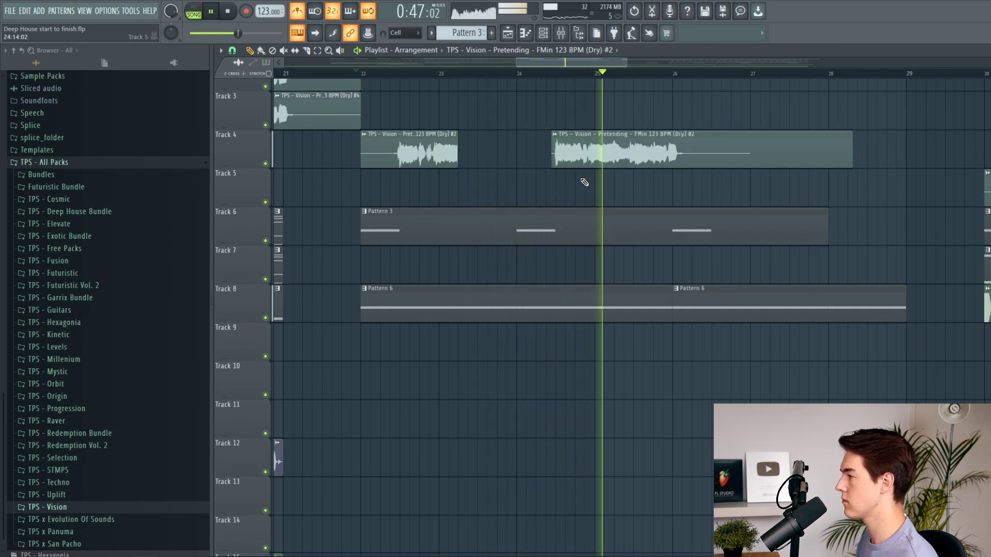
scroll(580, 184, "down", 3)
scroll(579, 184, "down", 3)
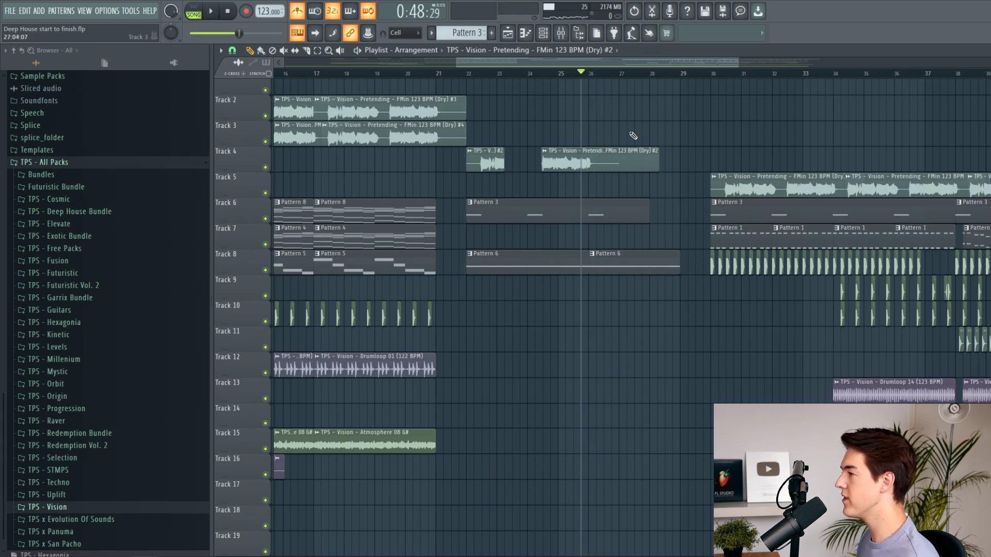
Step: Solo Track 4 and slice its second vocal clip just before bar 26
scroll(634, 136, "up", 4)
right_click(266, 167)
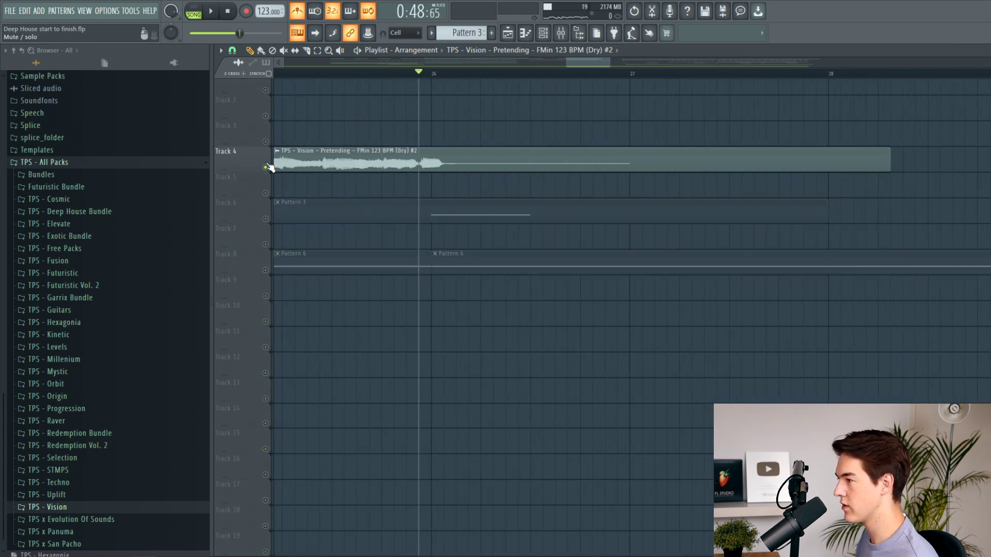
key("space")
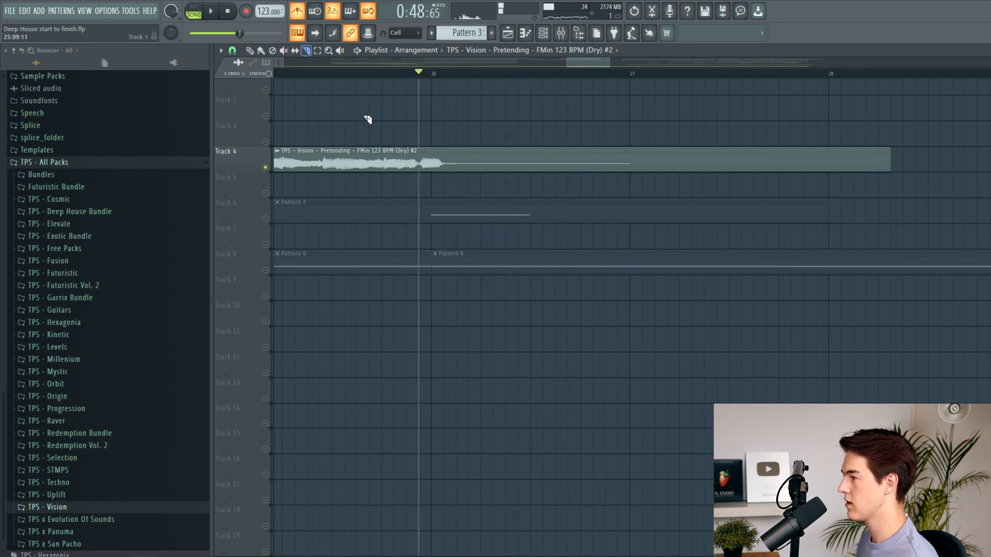
scroll(432, 175, "up", 2)
scroll(356, 93, "down", 2)
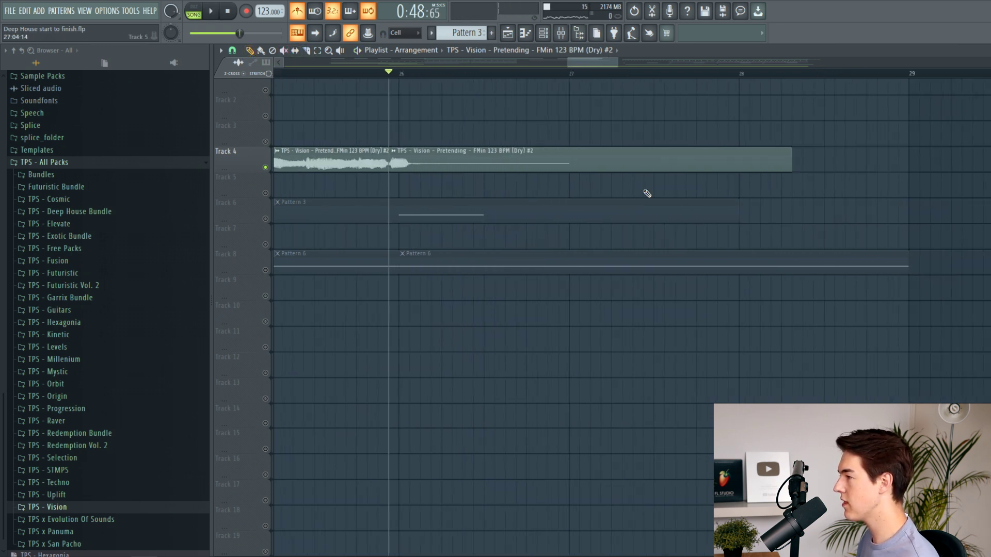
Step: Shorten the sliced-off vocal piece to end just after bar 26 and place a copy of this chop at 26:05
left_click_drag(797, 175, 518, 160)
scroll(408, 163, "up", 3)
left_click(429, 189)
key("space")
key("space")
key("space")
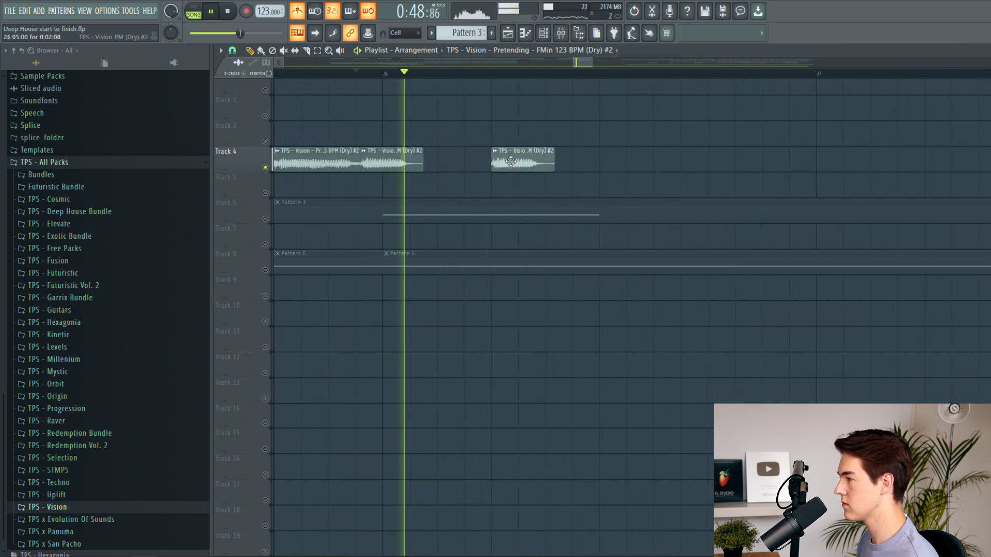
Step: Place another copy of the vocal chop at 26:09 and take Track 4 out of solo
left_click(609, 163)
right_click(265, 167)
key("space")
key("space")
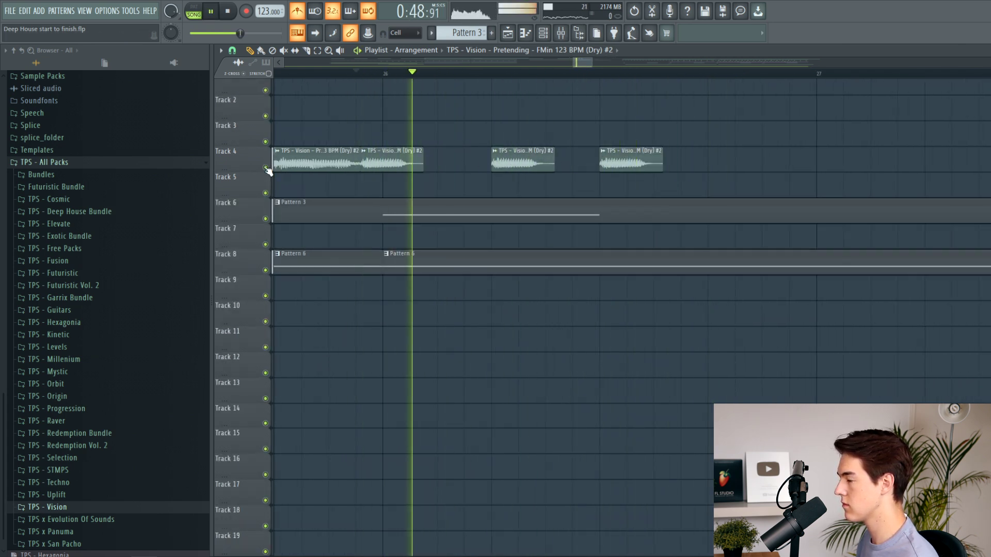
Step: Try further vocal chop copies at 26:13 and 27:01, and delete every copy after the one at 26:05
key("space")
scroll(640, 179, "down", 3)
left_click(646, 178)
key("space")
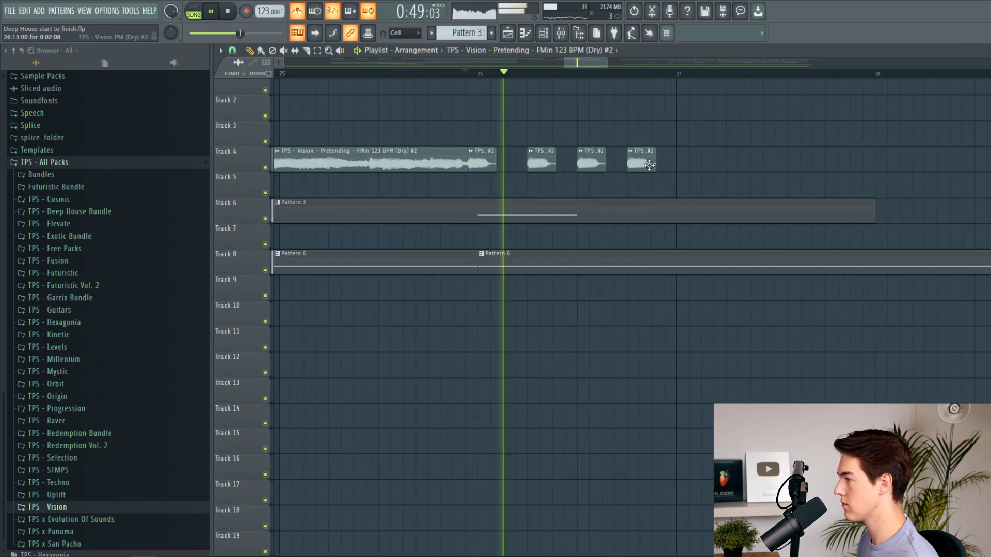
scroll(622, 172, "down", 2)
left_click(622, 170)
key("space")
right_click(604, 163)
right_click(561, 163)
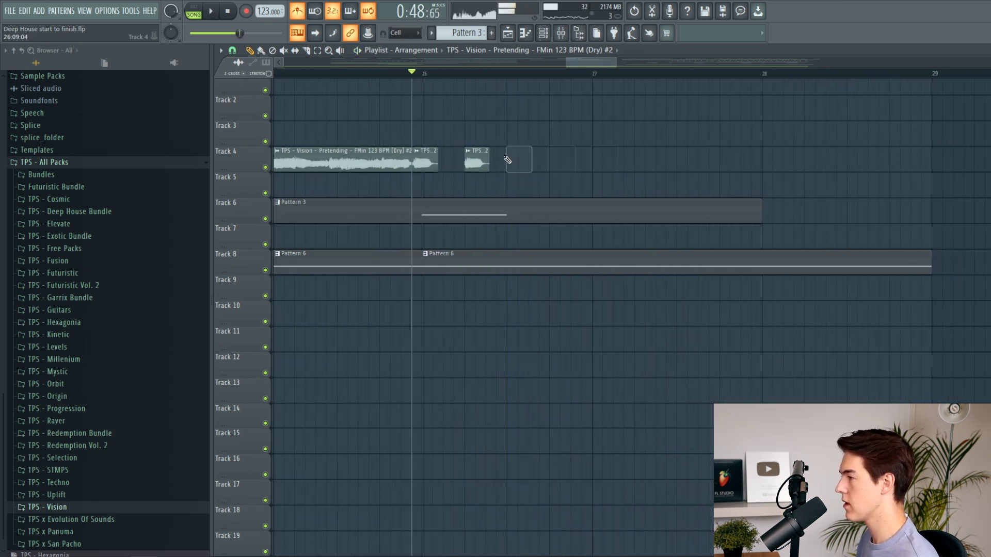
right_click(519, 163)
Step: Make the vocal chop at 26:05 unique and route its channel to the Master
left_click(469, 151)
left_click(504, 232)
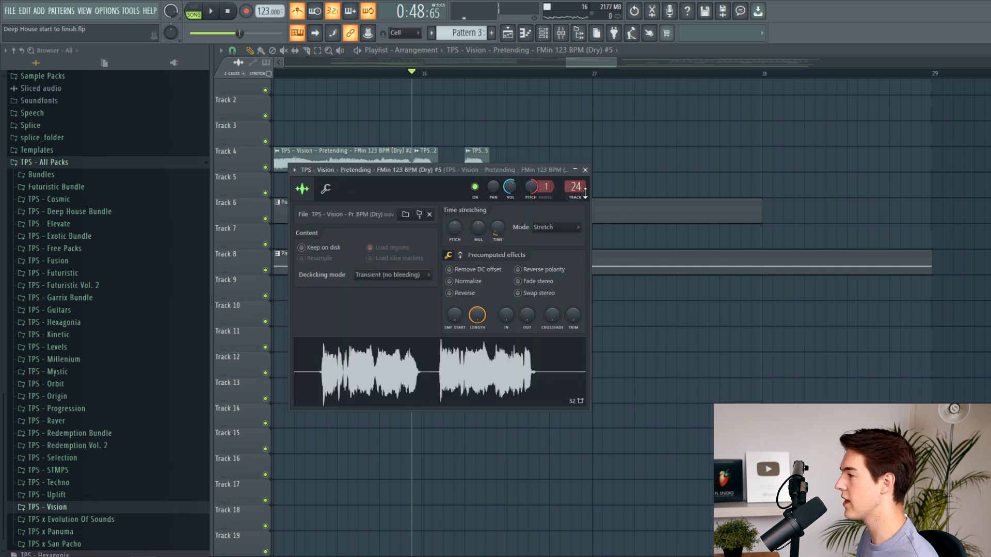
left_click(586, 170)
key("space")
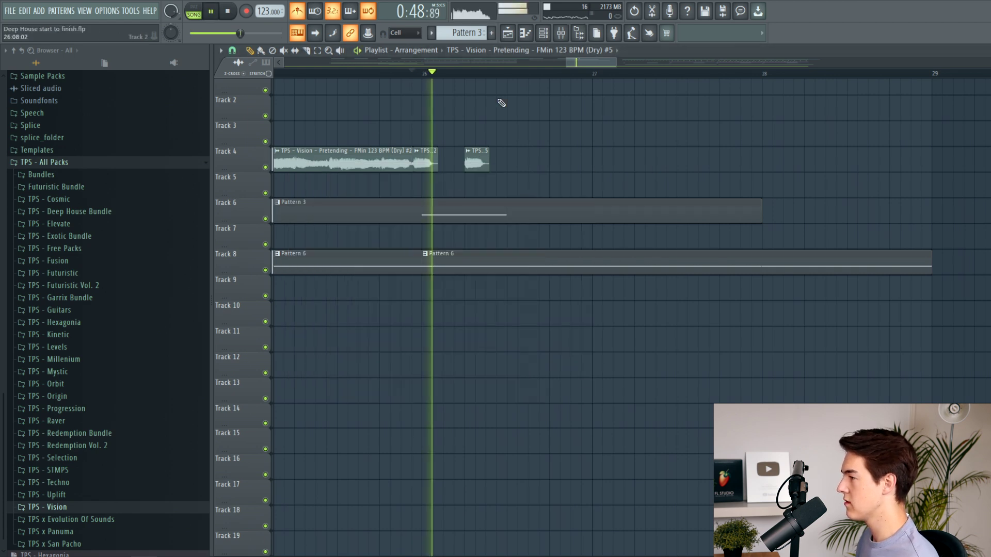
Step: Copy the unique vocal chop to 26:09 and open its channel settings while checking it in playback
left_click(518, 165)
key("space")
double_click(520, 162)
key("space")
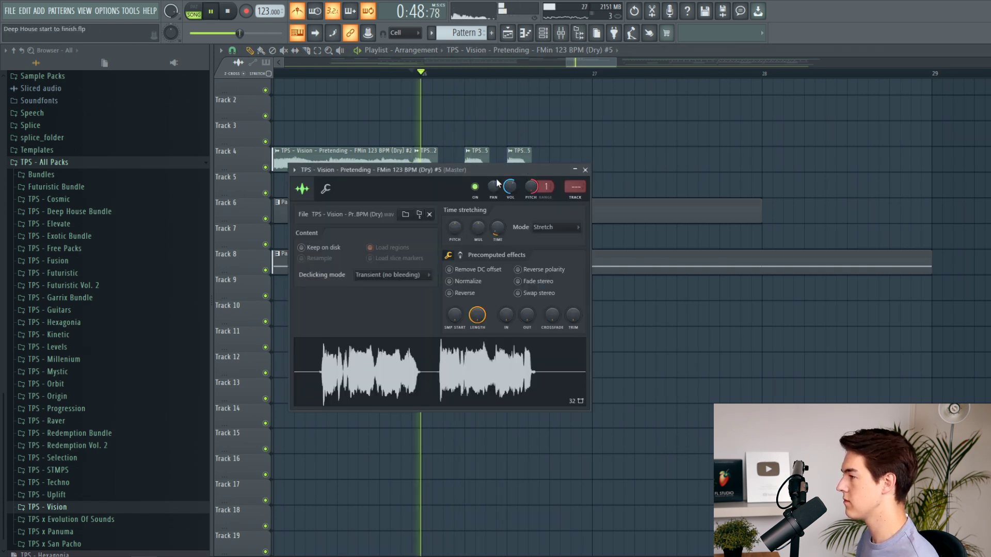
Step: Add more copies of the unique vocal chop every quarter bar from 26:13 to 27:13 on Track 4
left_click(557, 161)
left_click(589, 161)
key("space")
mouse_move(606, 162)
left_mouse_down()
mouse_move(617, 163)
mouse_move(605, 163)
left_mouse_up()
key("space")
left_click(642, 162)
left_click_drag(672, 162, 682, 163)
left_click(725, 166)
Step: Duplicate the four bar 27 chops twice into bar 28, interleaving them every eighth of a bar from 28:01
left_click_drag(766, 156, 610, 170)
left_click_drag(599, 166, 793, 168)
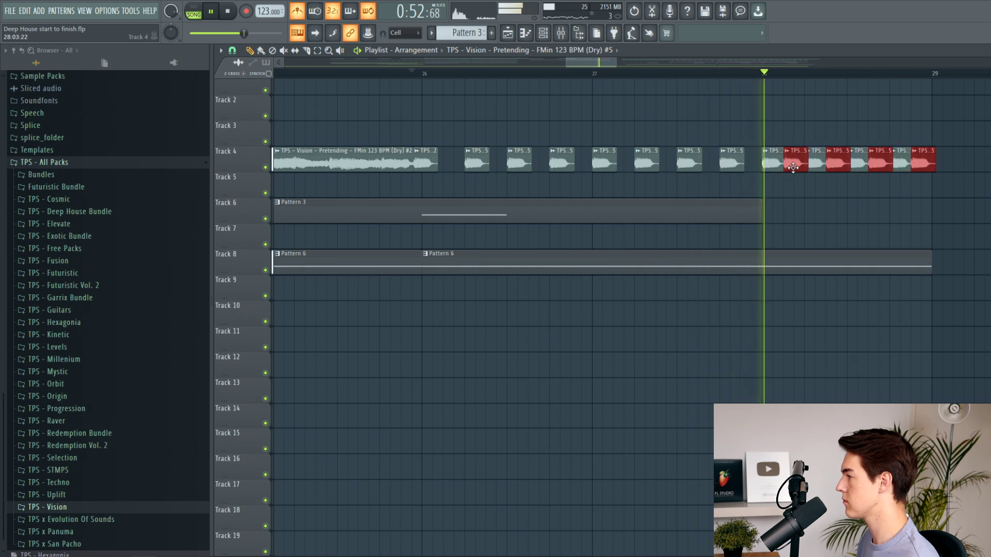
scroll(845, 204, "down", 3)
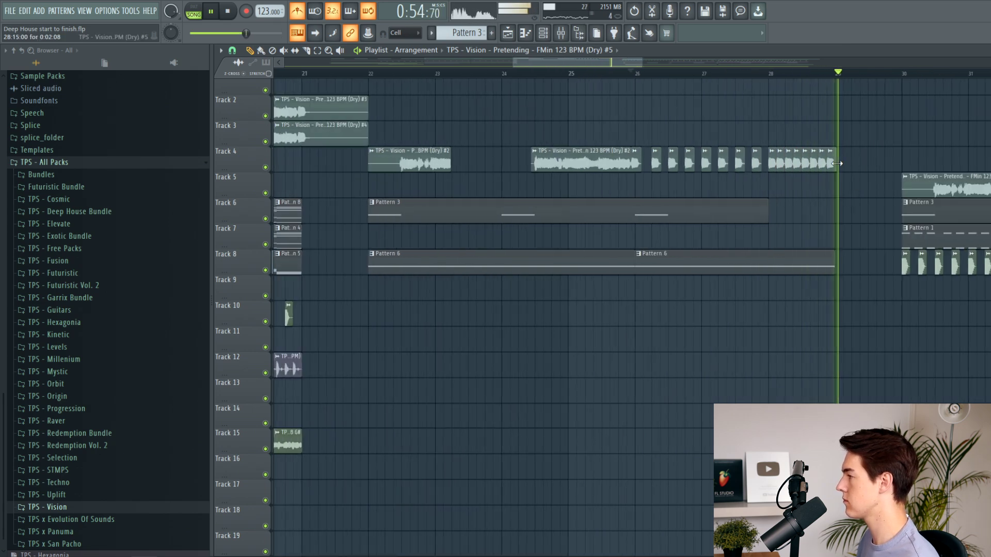
scroll(837, 163, "down", 3)
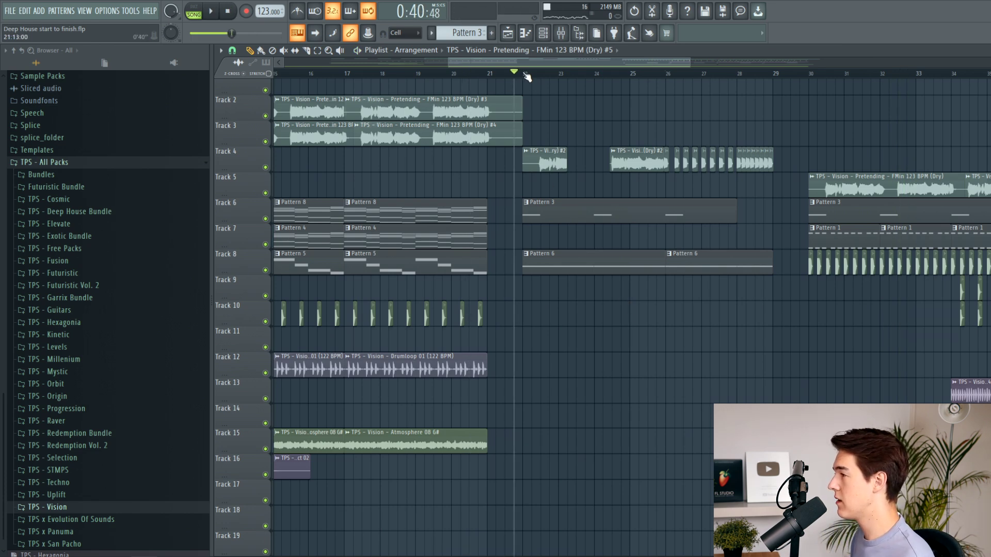
Step: Solo Track 6 and create an automation clip for the Kickstart mix level on the Serum #3 mixer track
scroll(629, 245, "down", 2)
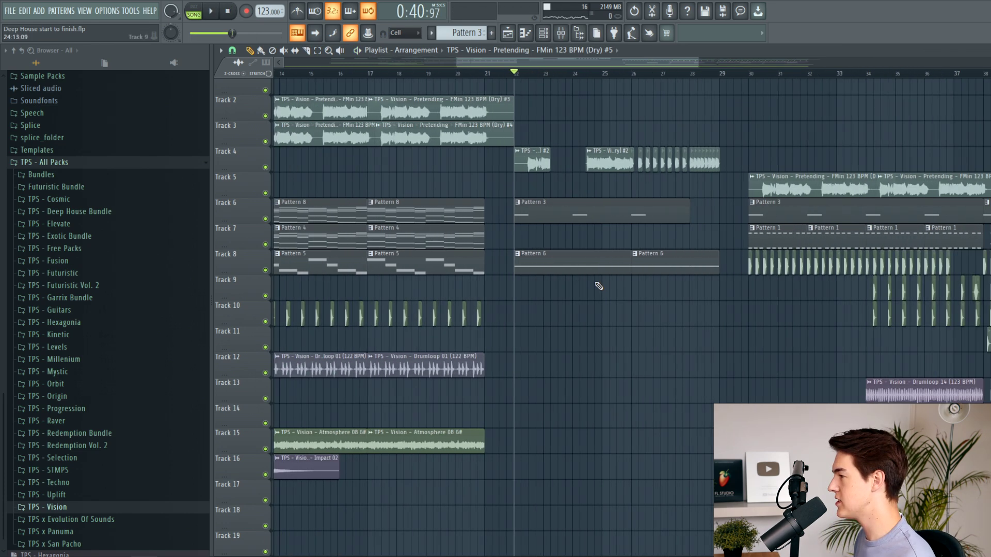
scroll(598, 285, "up", 3)
key("shift+s")
left_click(560, 32)
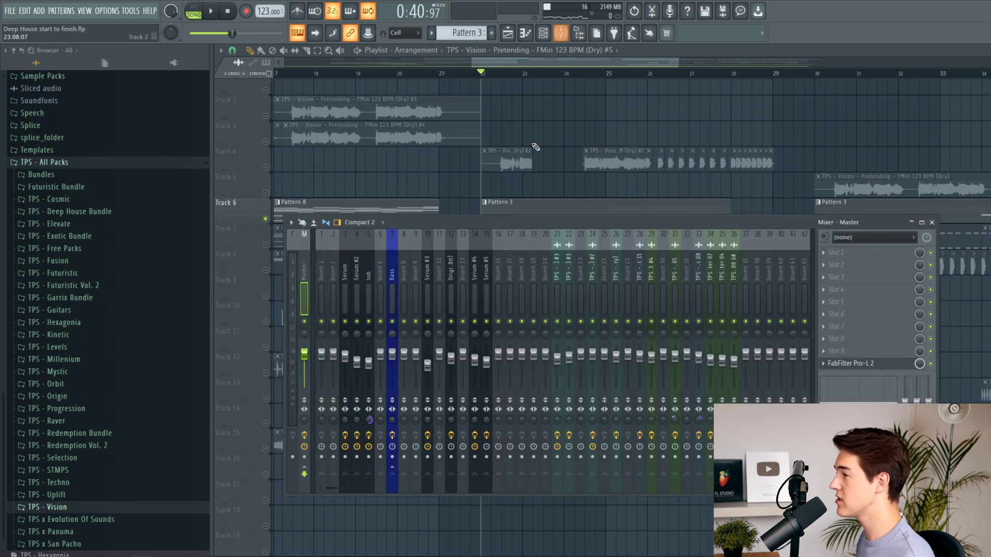
key("space")
left_click(431, 276)
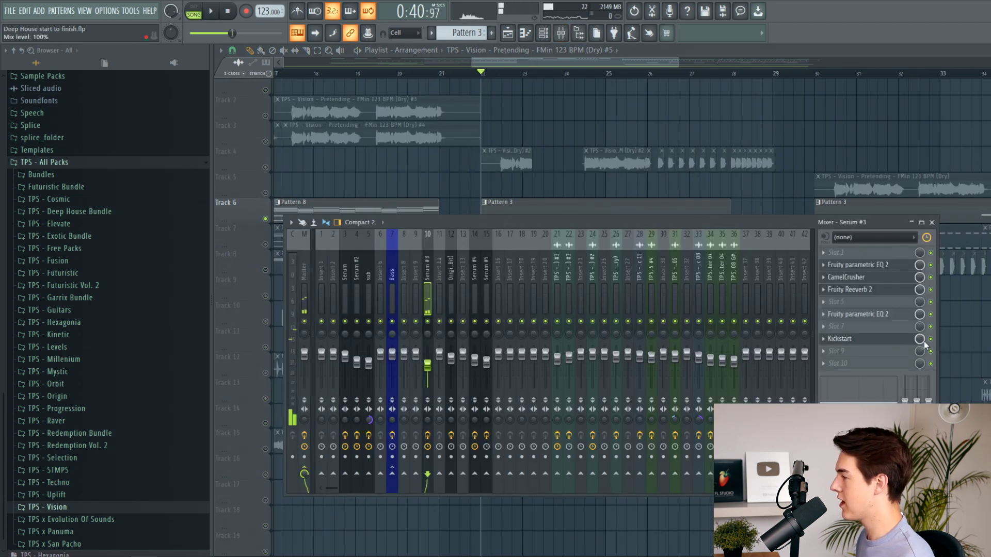
left_click(945, 407)
key("Escape")
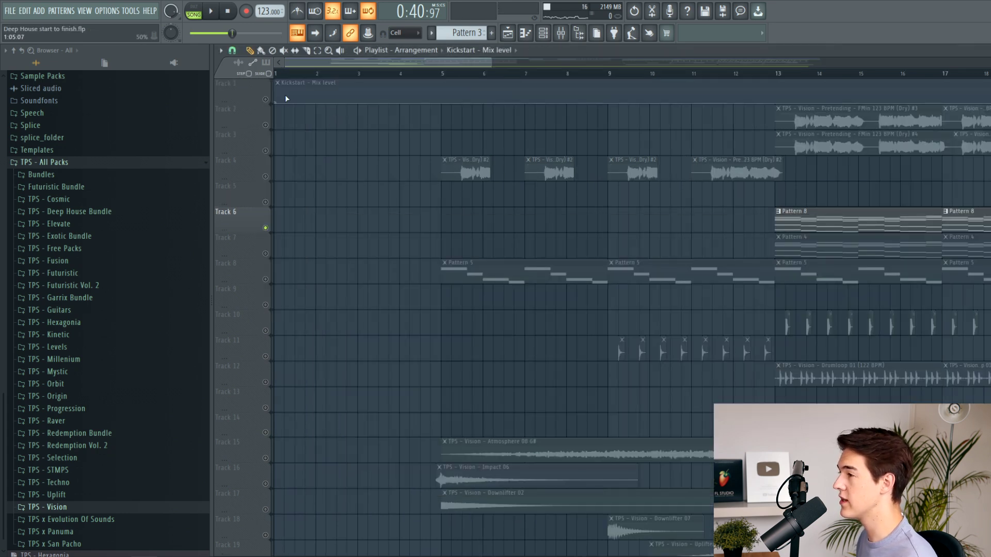
Step: Unsolo the tracks and shape the Kickstart mix level automation to 0% until bar 30 and 100% until bar 57
right_click(267, 100)
scroll(517, 122, "down", 5)
scroll(540, 126, "up", 5)
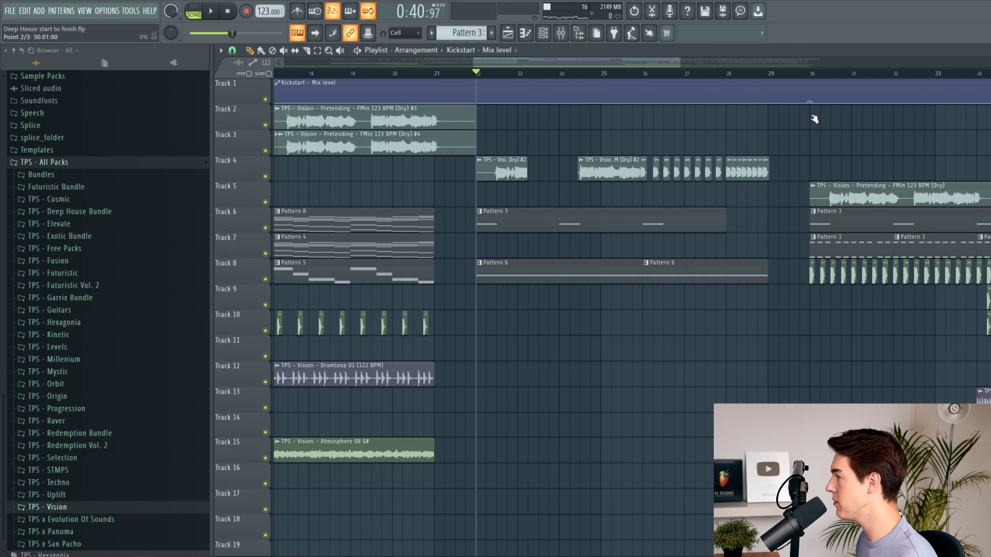
scroll(817, 91, "down", 5)
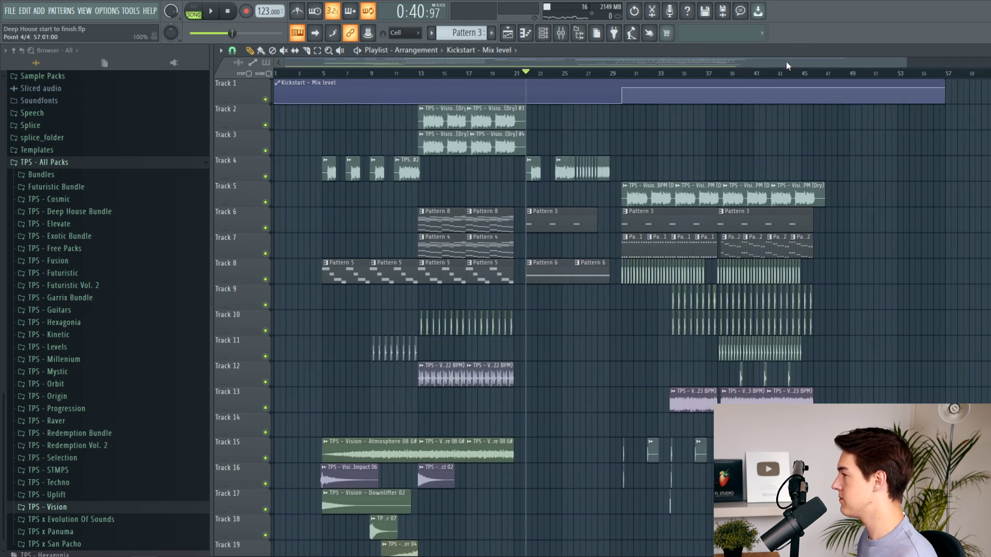
Step: Move the Kickstart mix level automation clip to Track 28 and play the build-up from bar 22
scroll(410, 459, "down", 10)
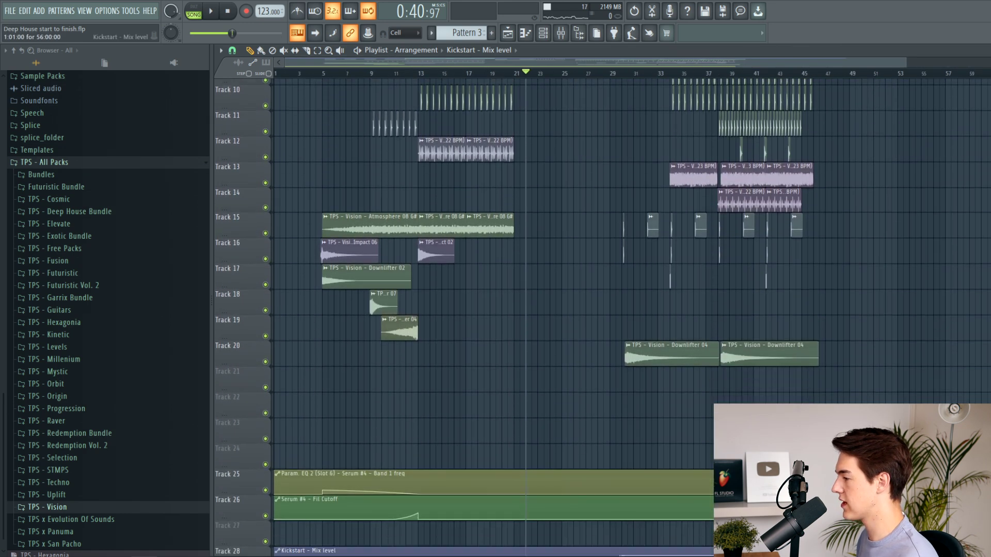
scroll(449, 289, "up", 10)
key("space")
scroll(521, 173, "up", 5)
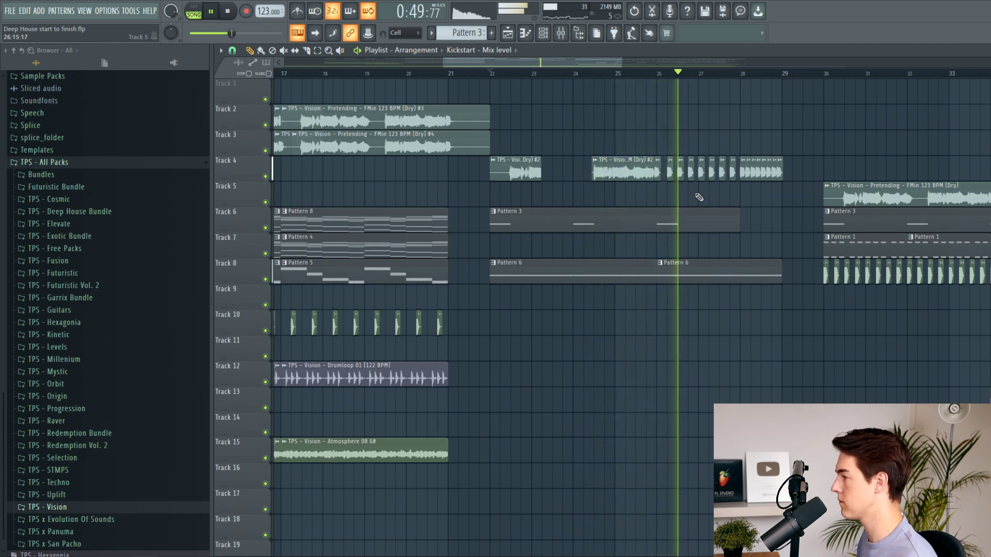
scroll(763, 196, "down", 2)
scroll(763, 197, "up", 3)
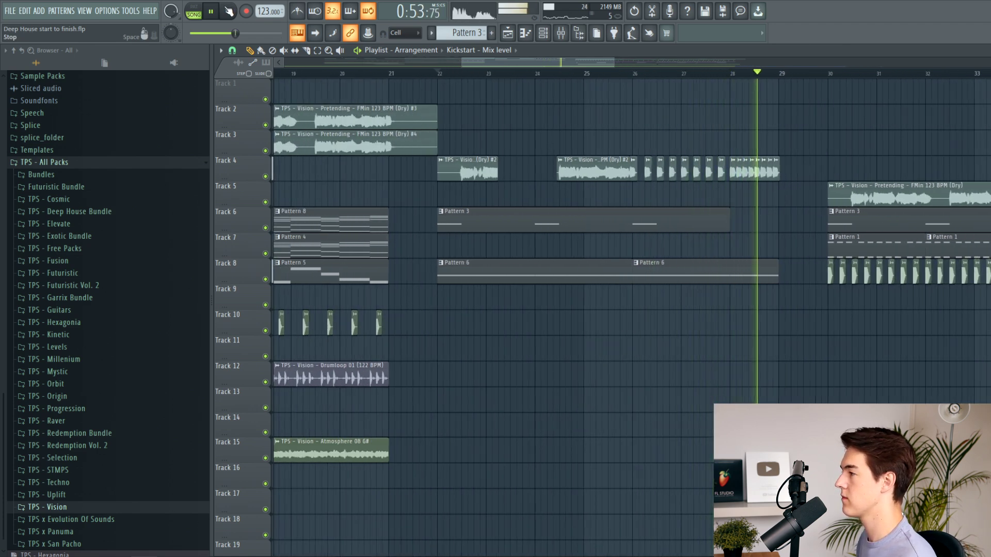
Step: Open the TPS - Vision sample pack folder and copy the intro's Impact 06 and Downlifter 02 clips to bar 22 on Tracks 16 and 17
left_click(83, 508)
left_click(104, 479)
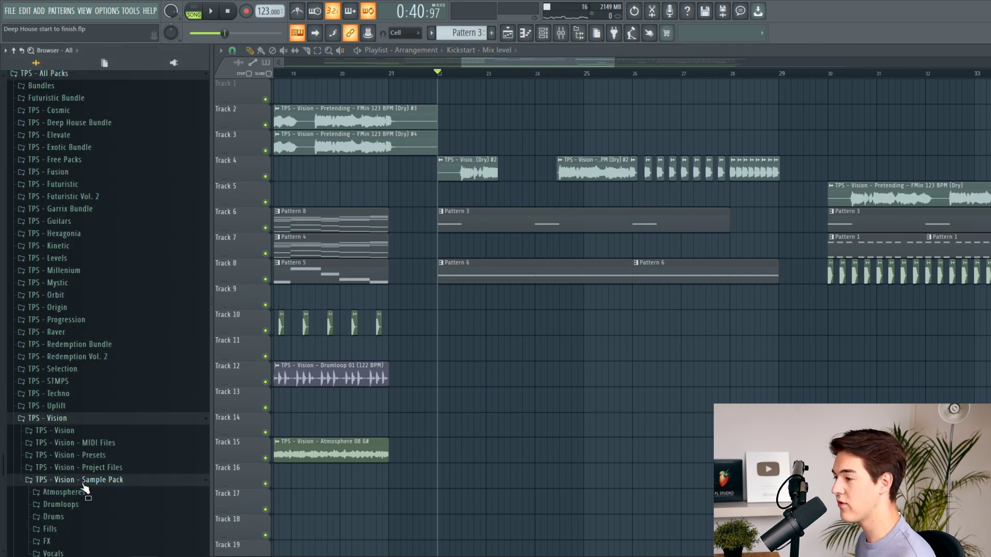
scroll(475, 393, "down", 5)
scroll(477, 368, "down", 4)
left_click_drag(352, 377, 529, 370)
left_click_drag(639, 367, 646, 380)
scroll(642, 374, "up", 4)
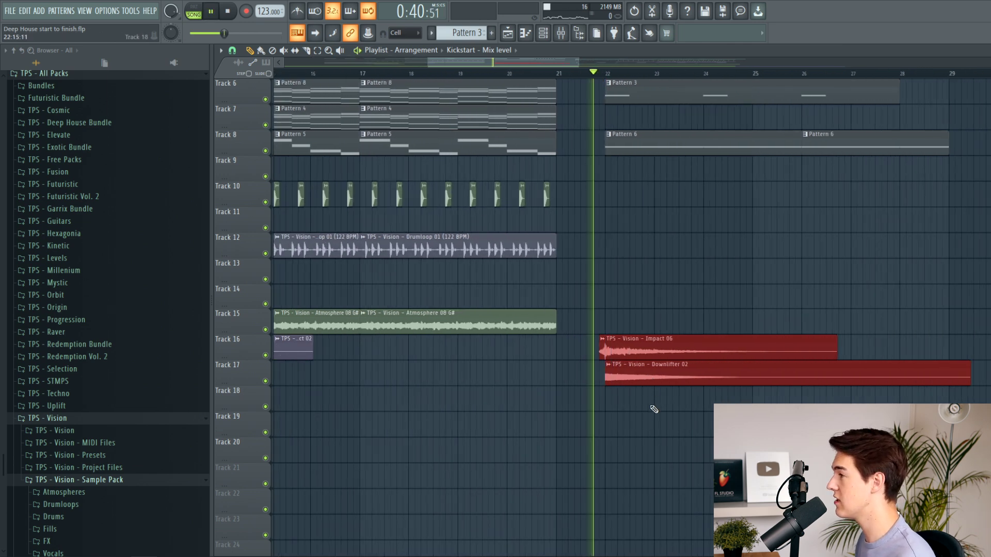
Step: Play the transition into bar 22 and review the copied impact and downlifter within the arrangement
scroll(568, 207, "up", 4)
left_click(523, 74)
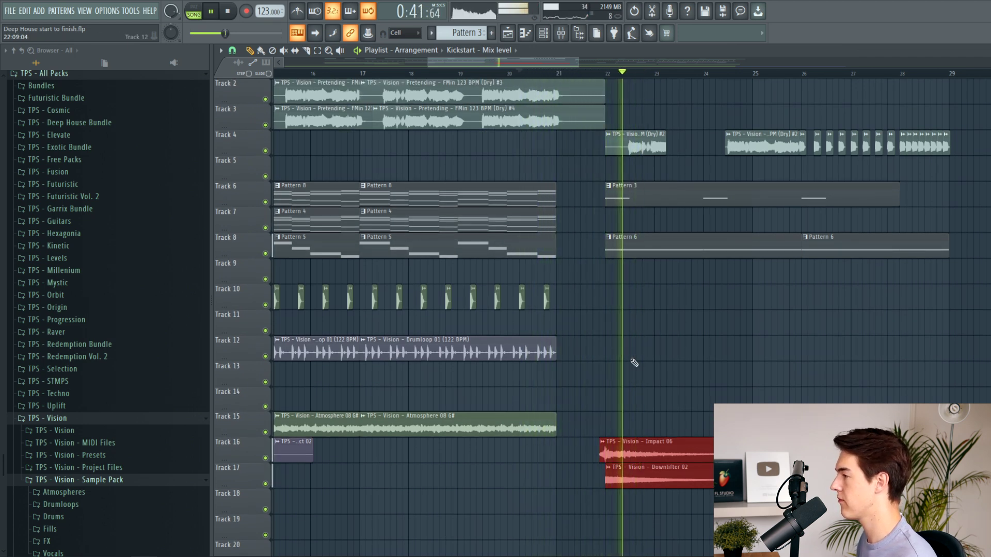
scroll(599, 340, "down", 3)
scroll(619, 340, "down", 4)
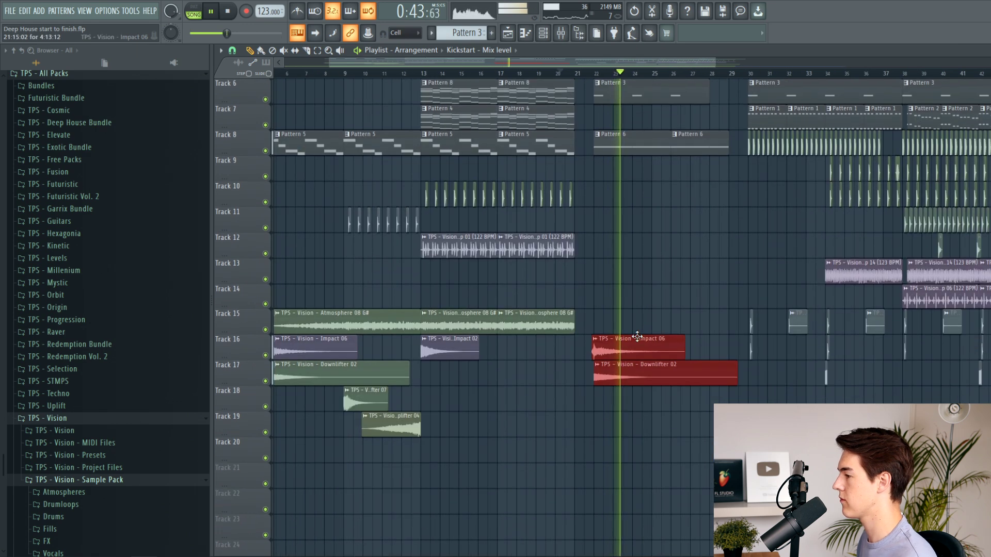
scroll(644, 338, "down", 2)
scroll(506, 361, "up", 2)
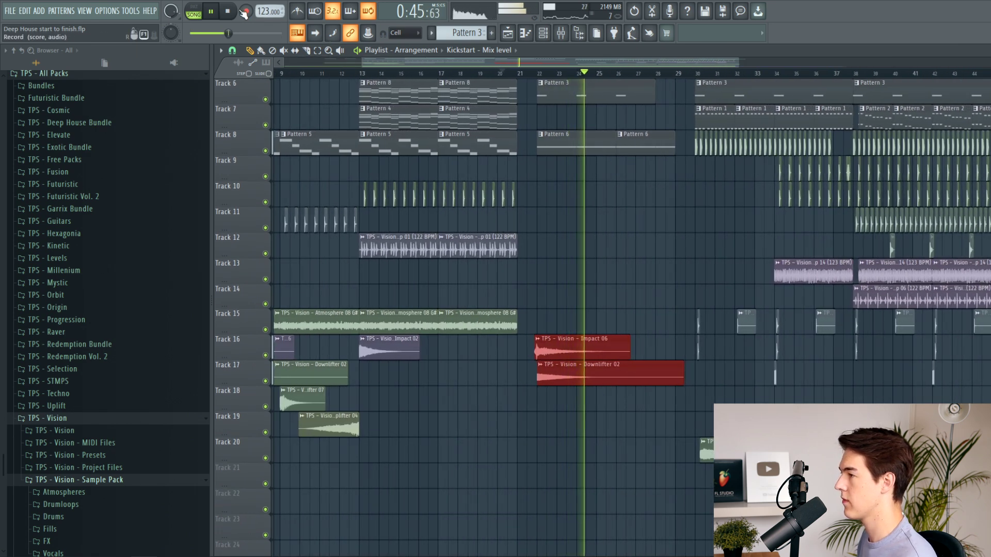
scroll(565, 214, "up", 5)
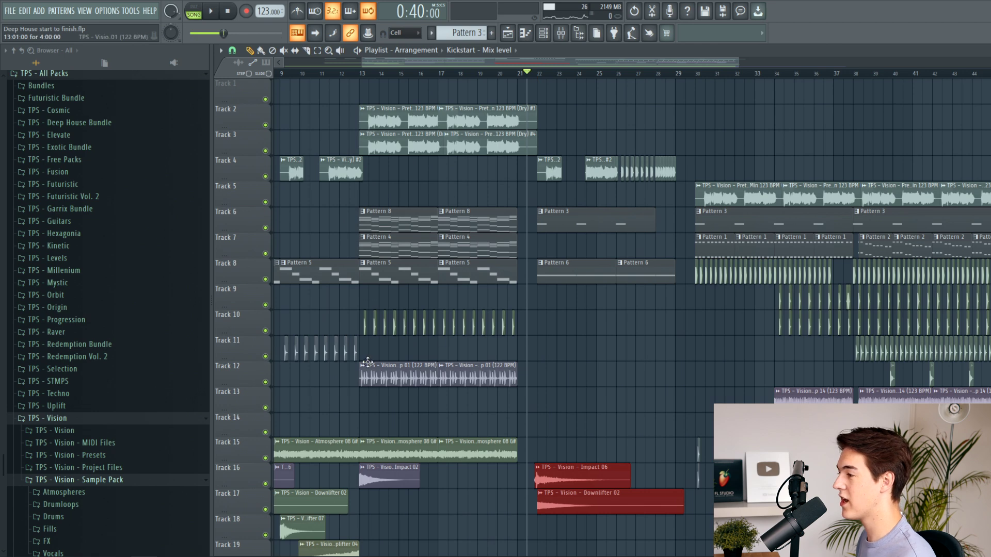
Step: Try copying the Track 11 percussion hits to bar 22, play them in the build-up and delete the copies
scroll(368, 362, "up", 4)
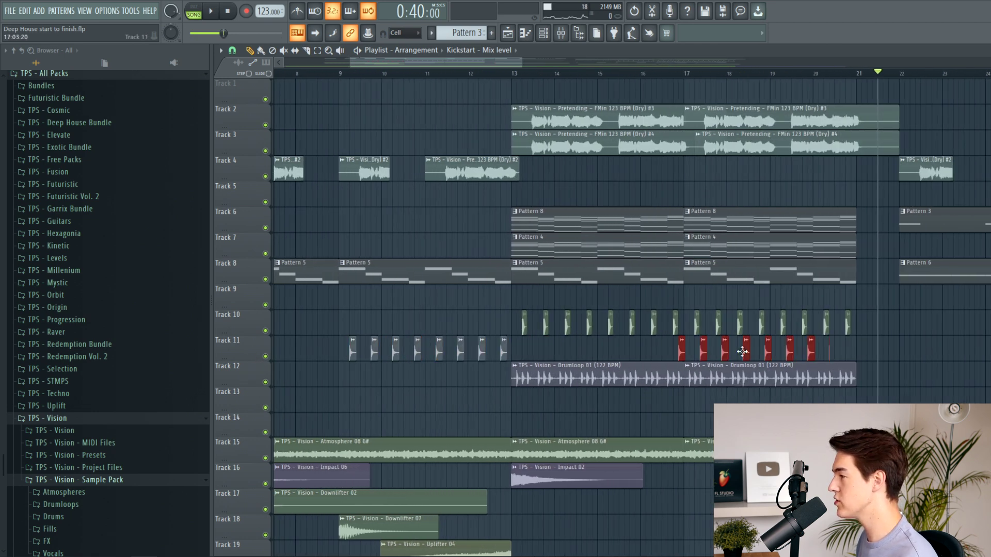
scroll(842, 337, "down", 4)
scroll(621, 364, "up", 5)
scroll(413, 345, "down", 3)
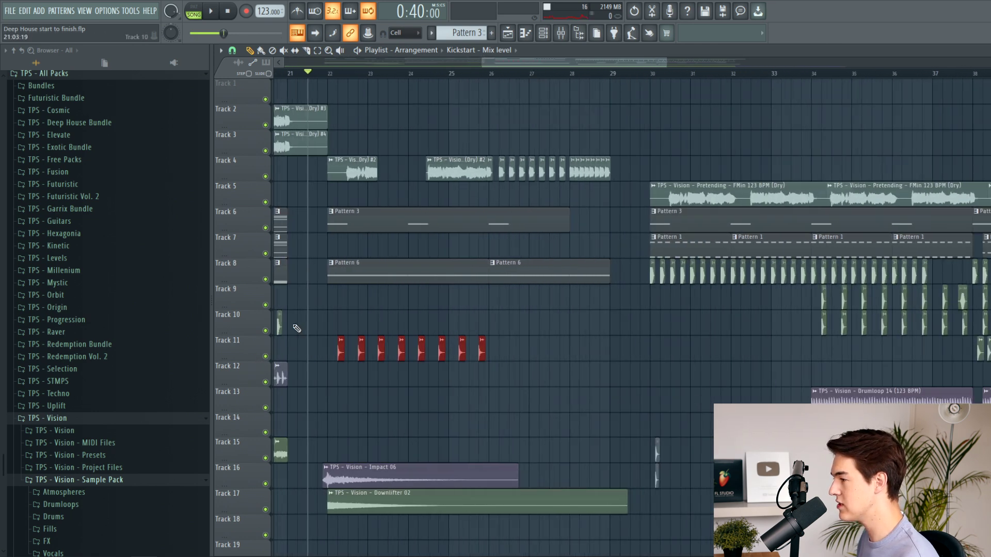
scroll(295, 328, "up", 4)
key("space")
scroll(442, 367, "down", 3)
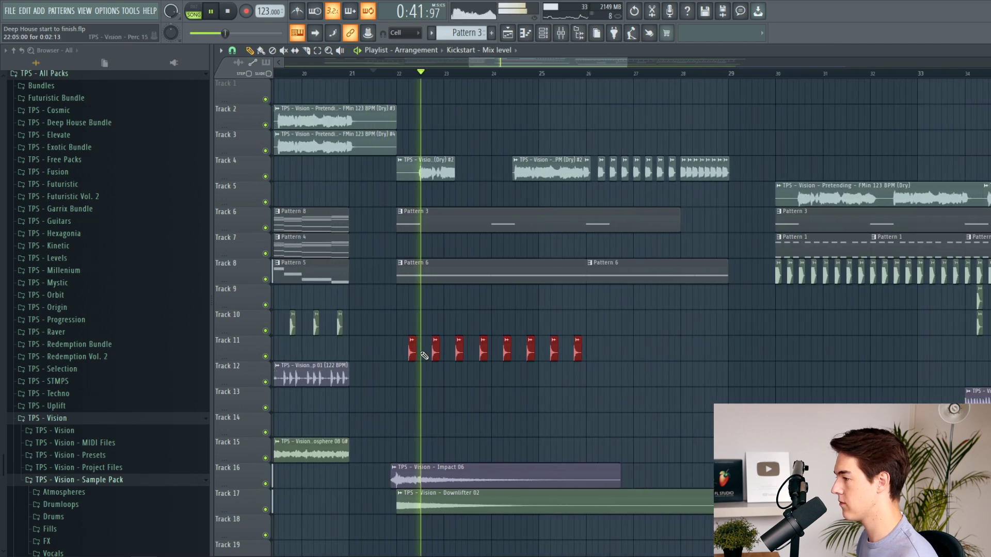
scroll(471, 377, "up", 2)
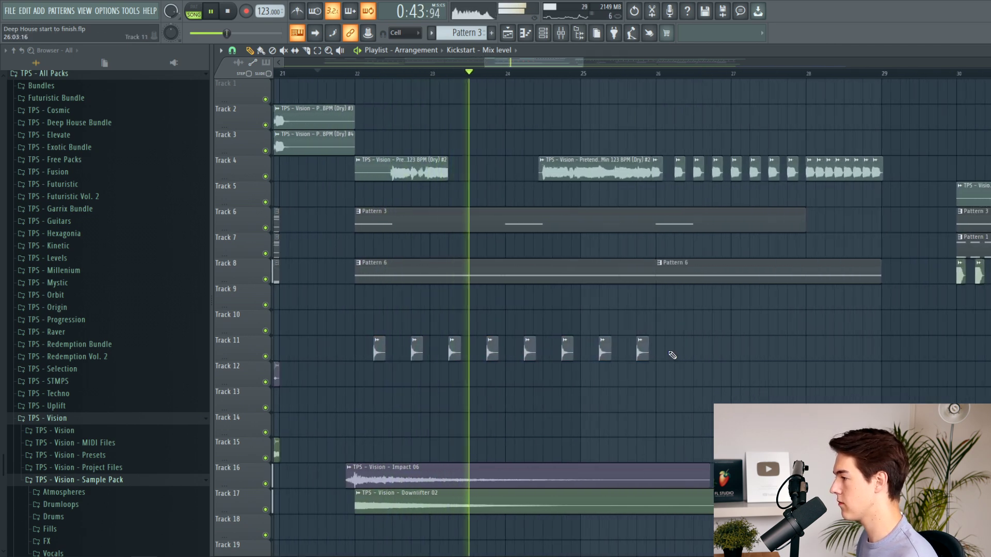
left_click_drag(670, 352, 348, 359)
scroll(357, 356, "down", 4)
scroll(358, 357, "down", 3)
scroll(352, 355, "up", 3)
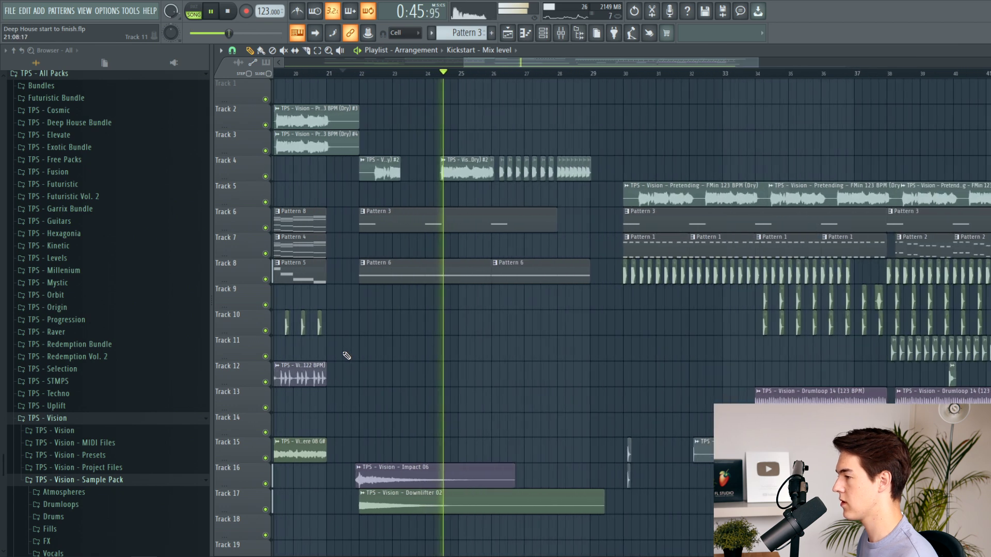
Step: Copy the Track 10 hits into the build-up from bar 26 and delete the last two hits past bar 29
scroll(356, 354, "down", 5)
scroll(491, 343, "up", 3)
key("space")
left_click_drag(513, 335, 390, 331)
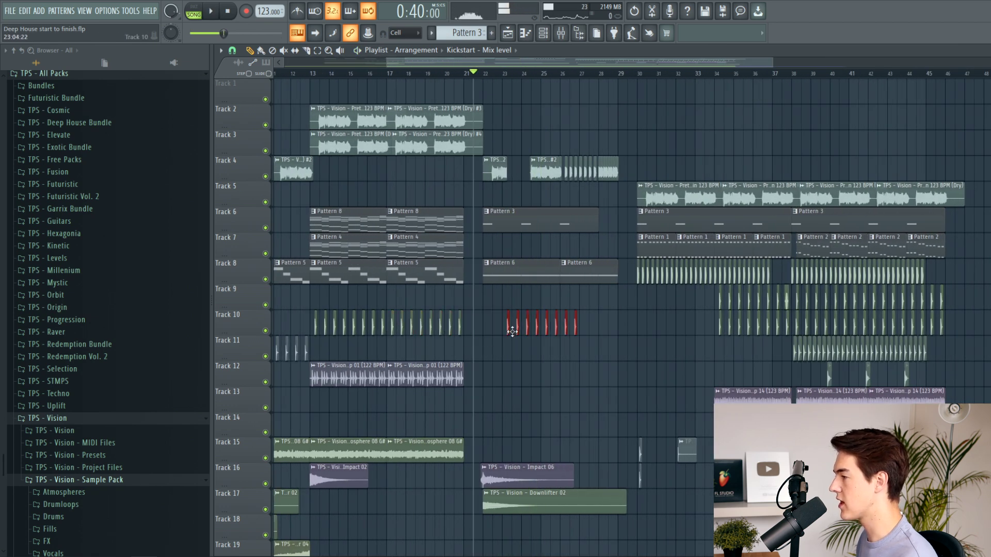
key("space")
scroll(524, 323, "up", 3)
key("space")
left_click_drag(497, 322, 553, 326)
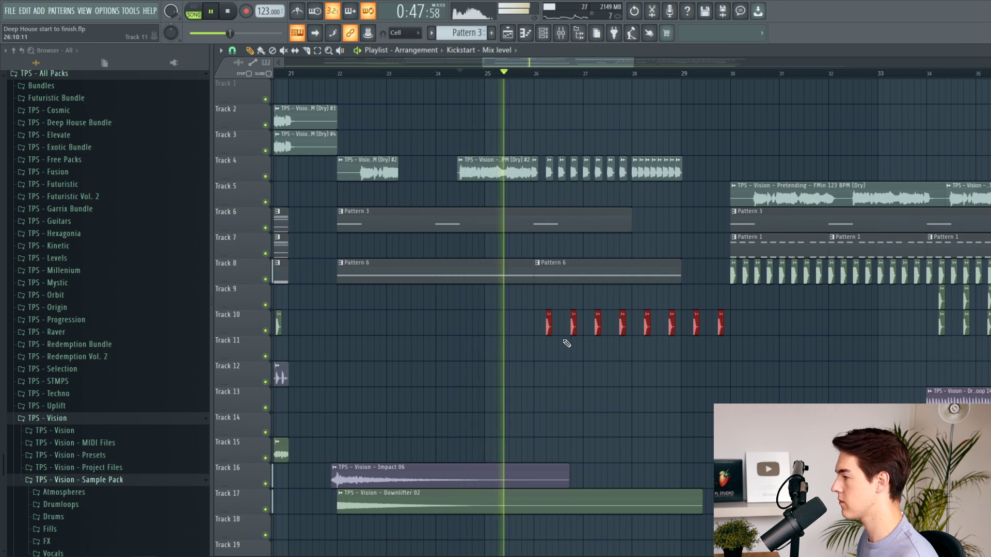
right_click(720, 331)
right_click(696, 329)
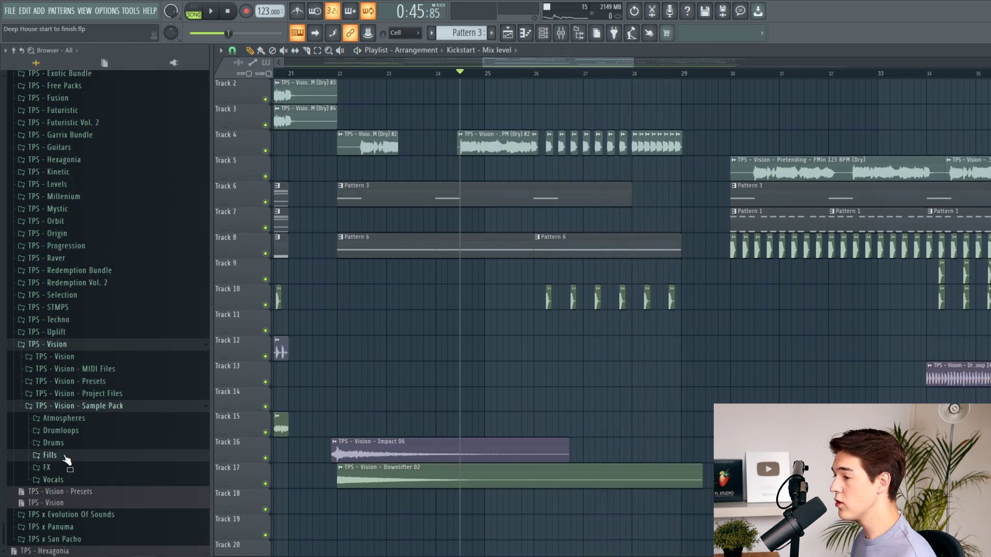
Step: Open the Drum Fills folder and place Long Fill 01 on Track 12 at bar 22, playing it in context
left_click(65, 457)
left_click(83, 444)
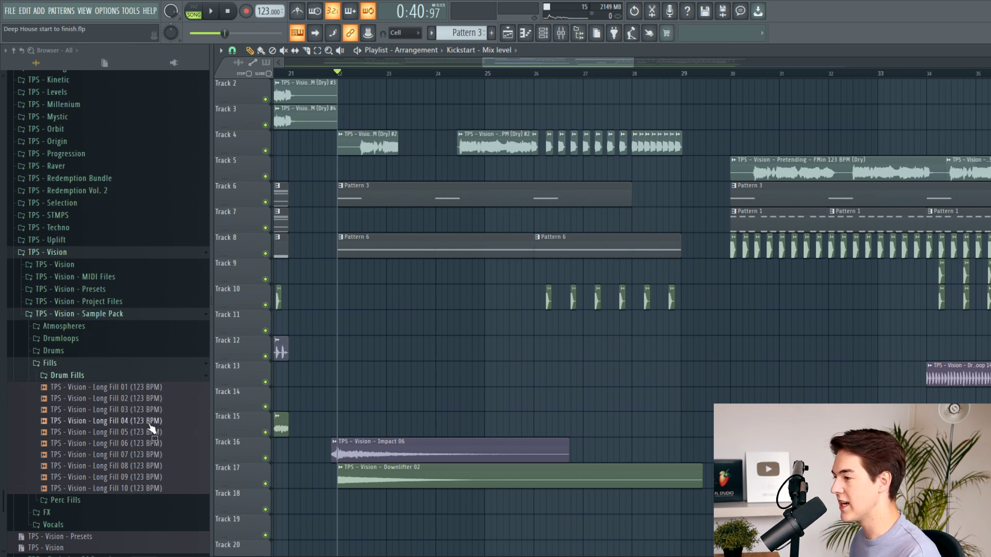
left_click_drag(154, 390, 365, 343)
key("space")
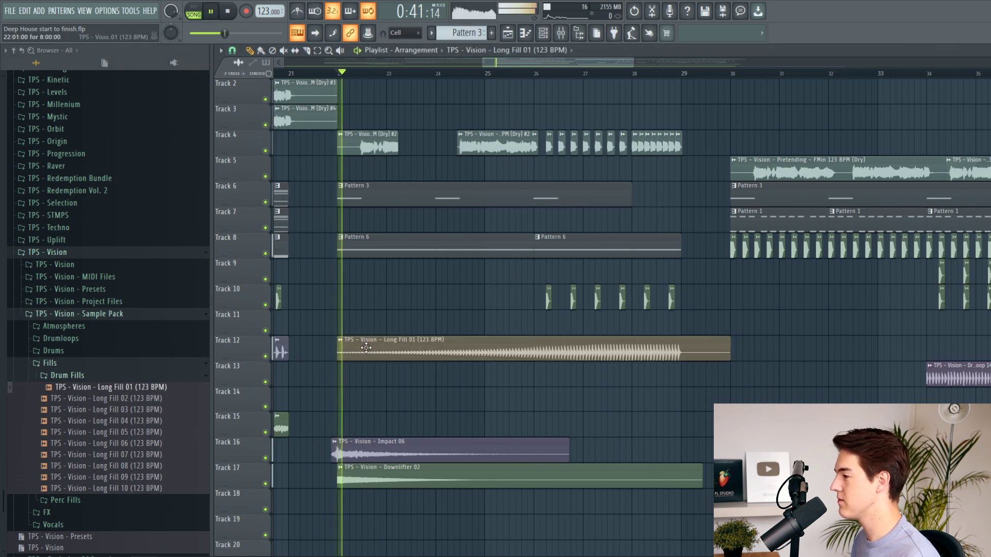
Step: Lower the Long Fill 01 channel volume to about 36% while the build-up plays
double_click(454, 344)
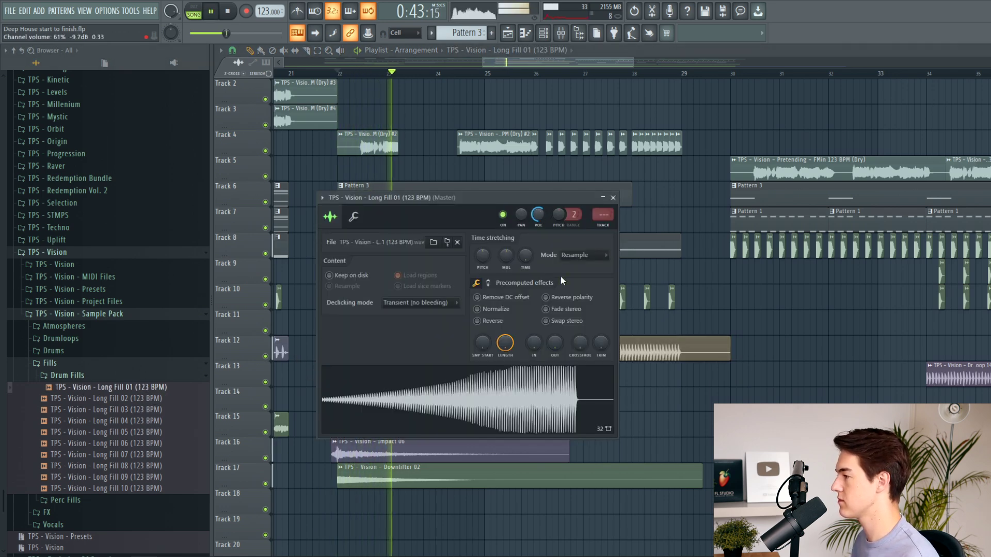
key("Escape")
double_click(554, 350)
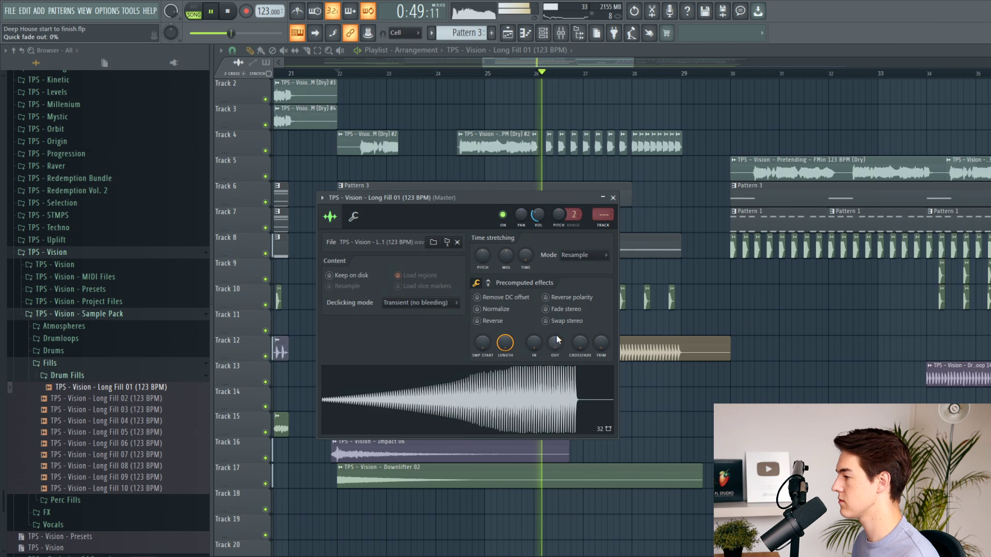
right_click(679, 393)
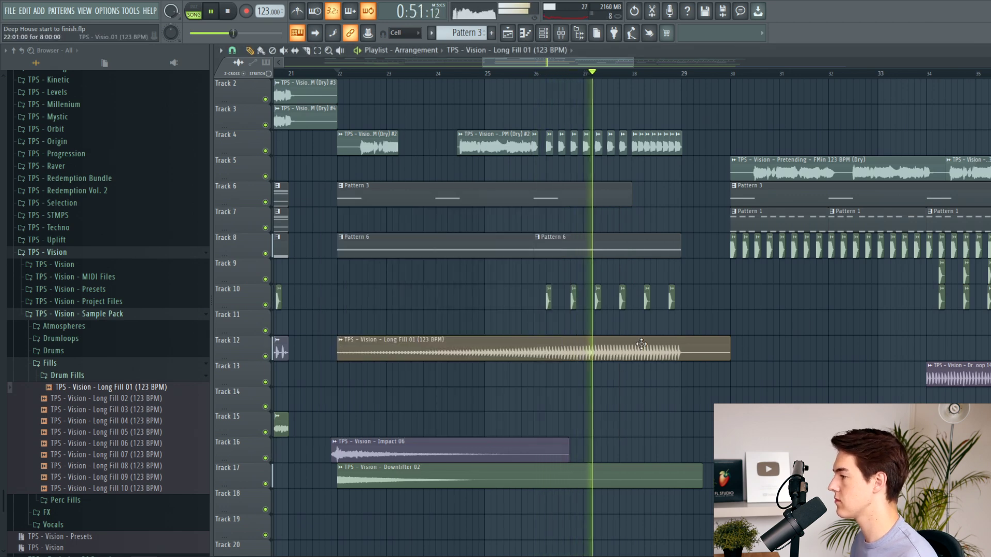
double_click(615, 351)
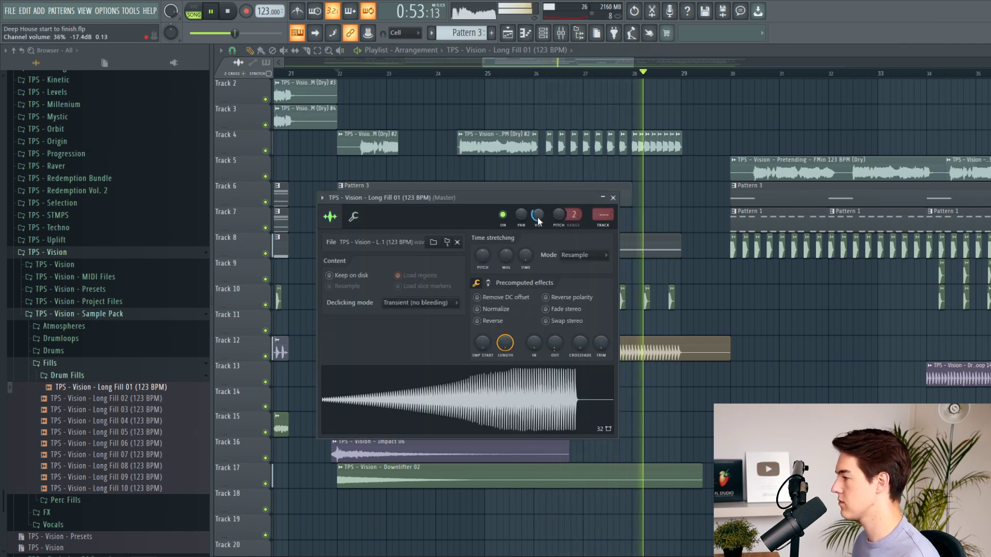
right_click(726, 319)
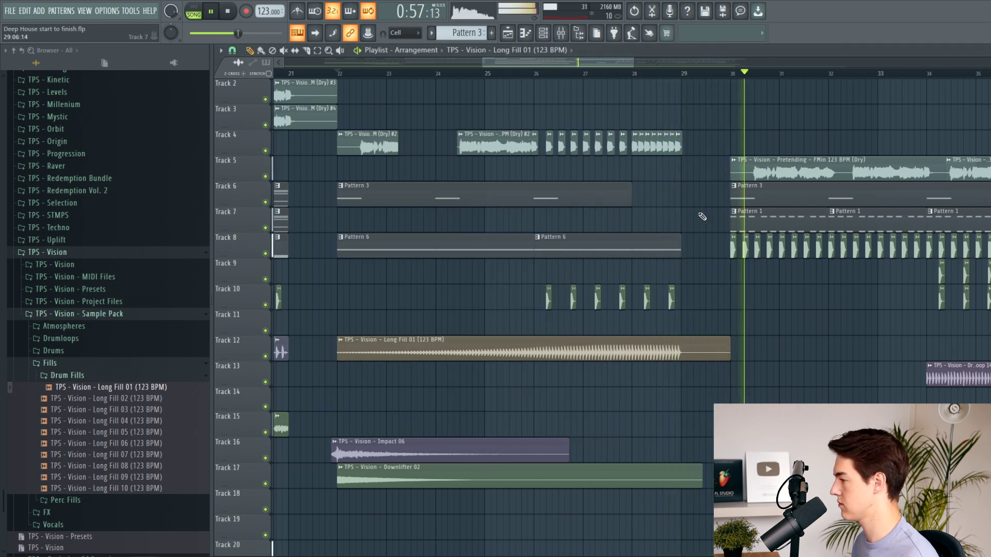
Step: Move the Long Fill 01 clip from Track 12 to Track 18 and play the transition into the build-up
scroll(467, 193, "down", 4)
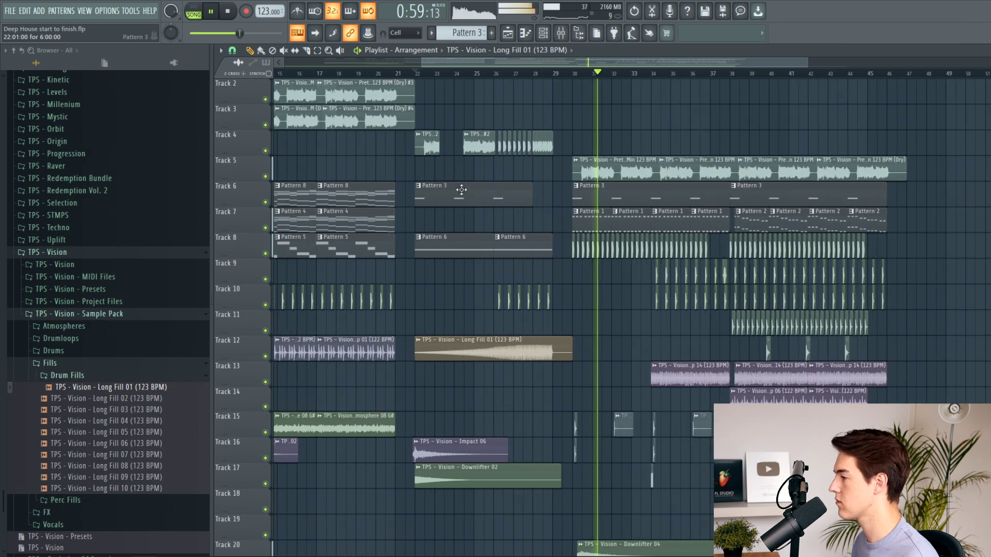
left_click(358, 73)
scroll(413, 186, "down", 4)
left_click(433, 225, "ctrl")
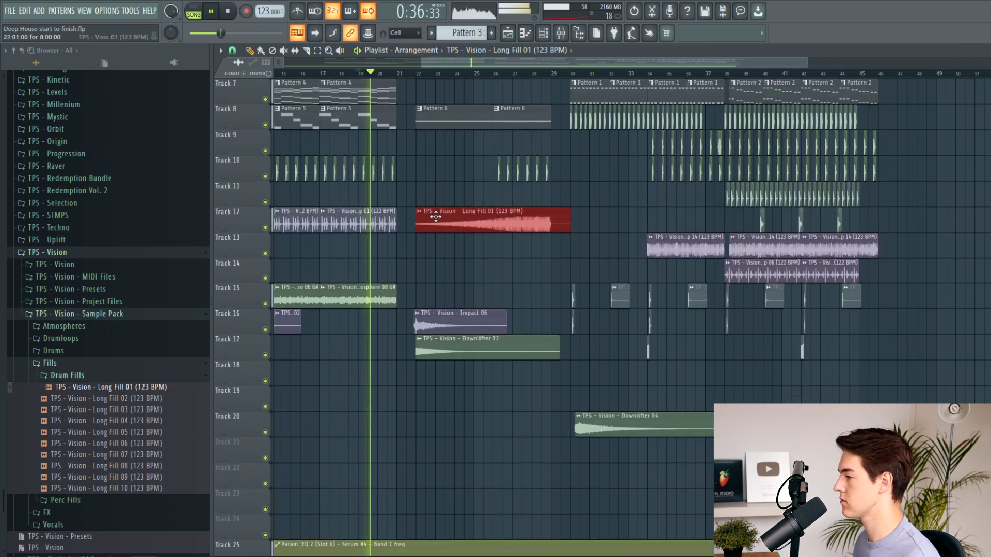
key("shift+Down")
key("shift+Down")
key("shift+Down")
key("shift+Down")
key("shift+Down")
key("shift+Down")
right_click(455, 219)
scroll(402, 207, "up", 4)
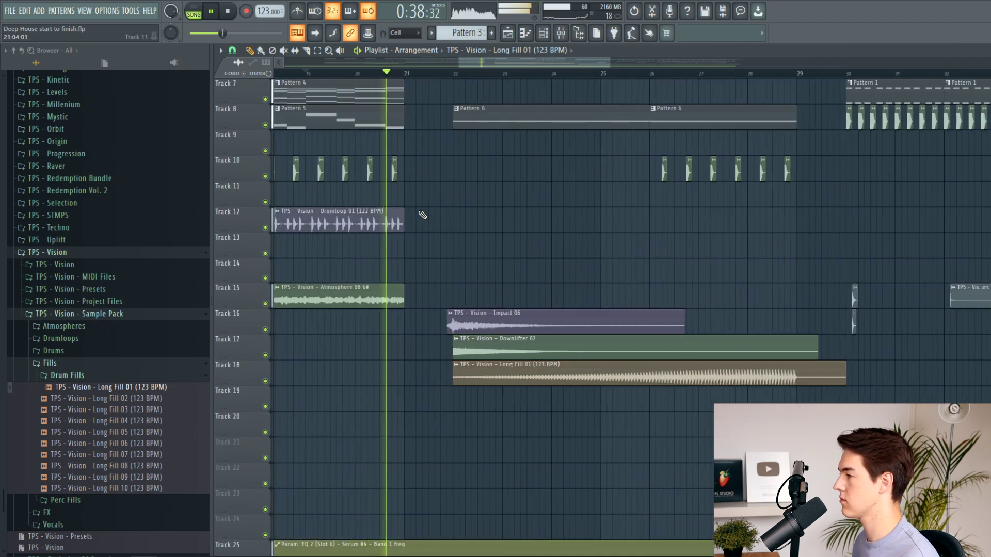
scroll(444, 228, "up", 3)
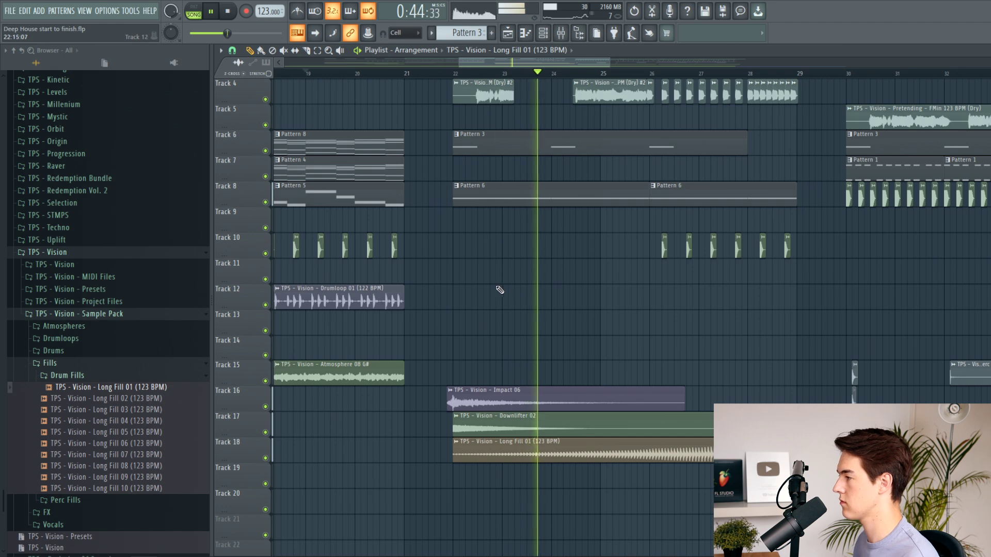
scroll(497, 291, "down", 1)
Step: Open the FX Uplifters folder and place Uplifter 02 on Track 15, spanning bars 22 to 29
left_click(111, 376)
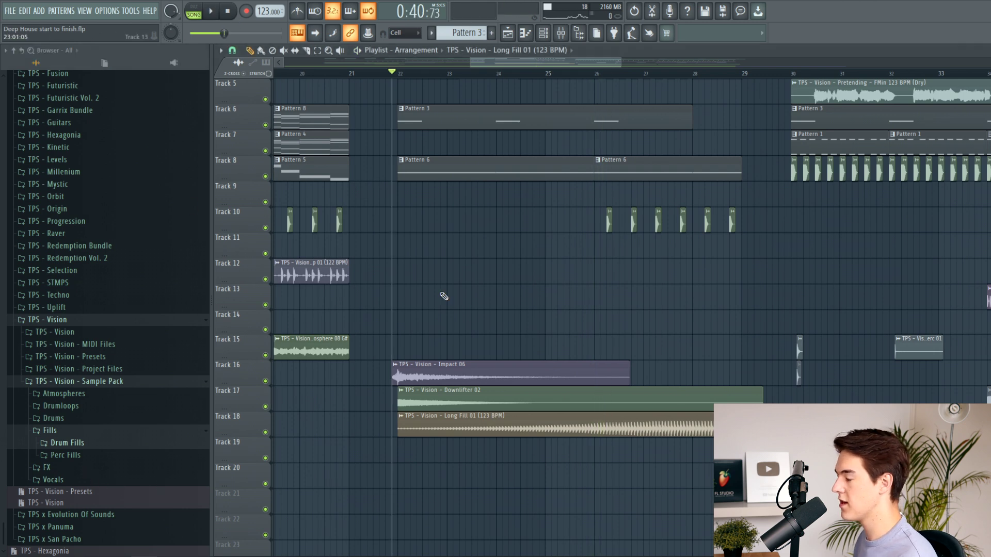
left_click(85, 467)
left_click(80, 468)
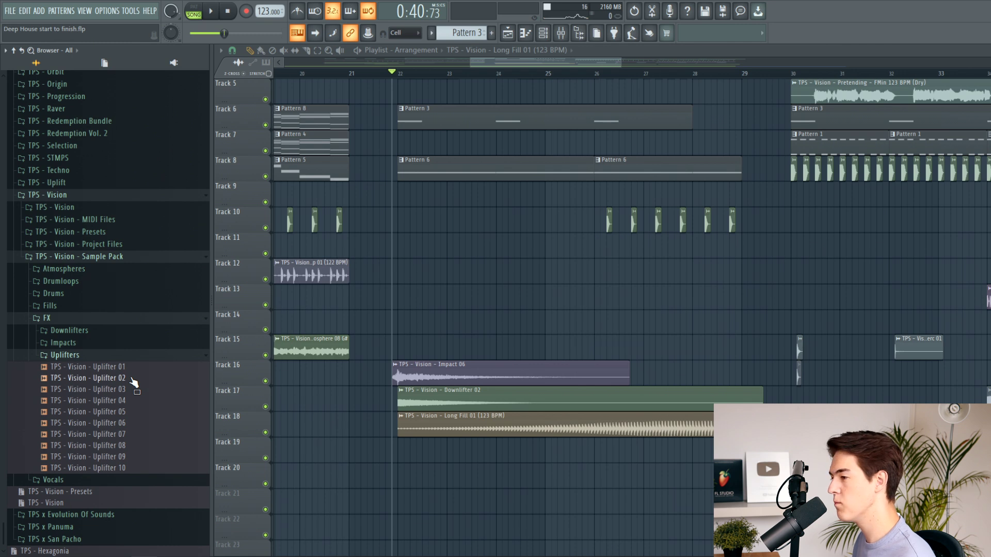
left_click_drag(133, 382, 481, 347)
left_click_drag(366, 352, 480, 355)
left_click(383, 351)
right_click(383, 351)
left_click_drag(386, 351, 400, 351)
Step: Add a fade-in to the Uplifter 02 sample and lower its channel volume to 29%
double_click(413, 349)
left_click_drag(437, 255, 438, 252)
left_click_drag(442, 123, 438, 116)
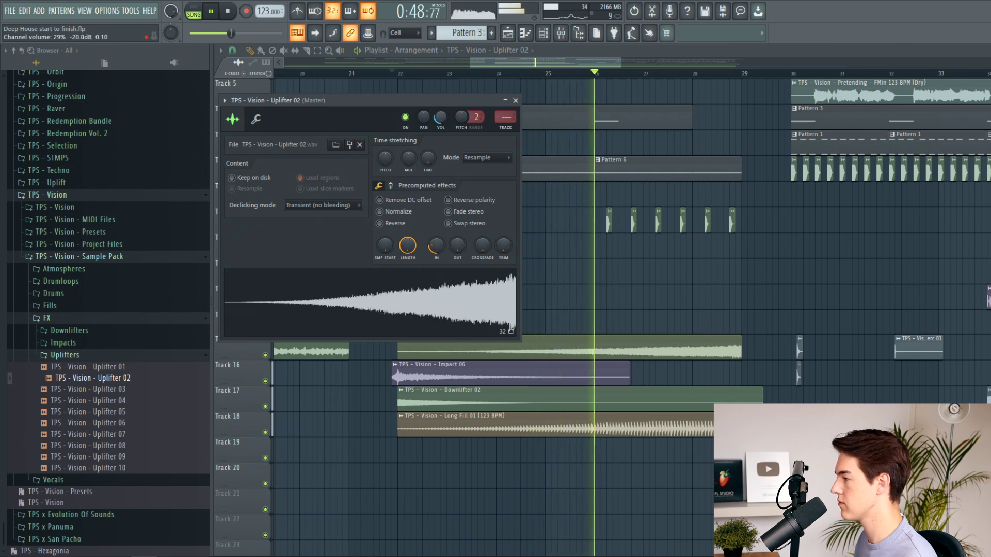
left_click(516, 100)
Step: Move the Uplifter 02 clip to Track 19 and reduce its channel volume to 26%
left_click_drag(712, 341, 711, 392)
key("shift+Down")
key("shift+Down")
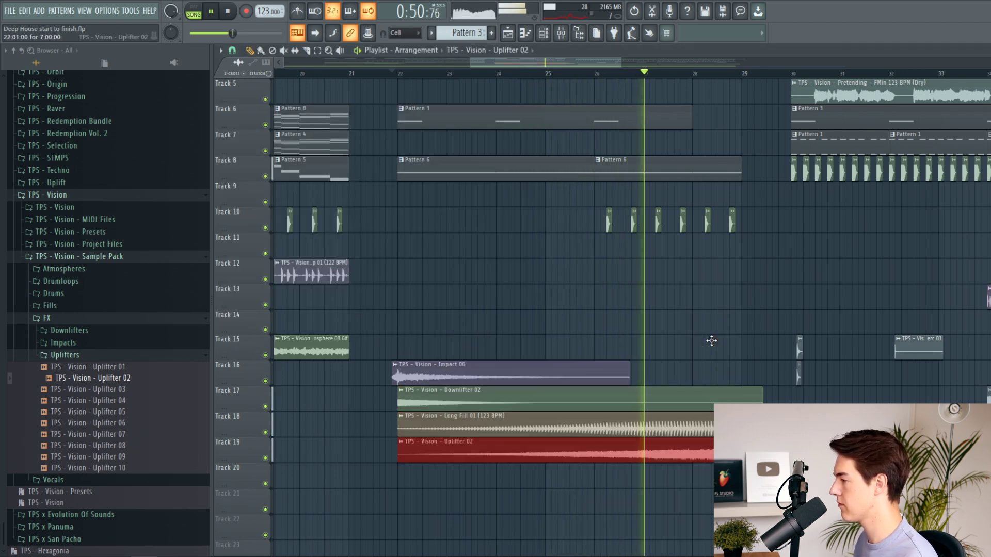
left_click(719, 339, "ctrl")
double_click(688, 450)
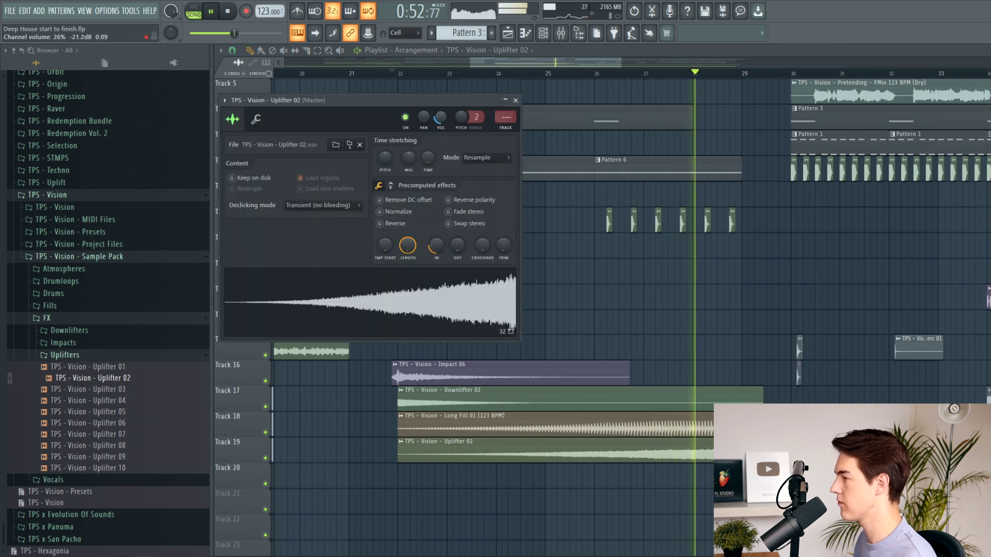
key("Escape")
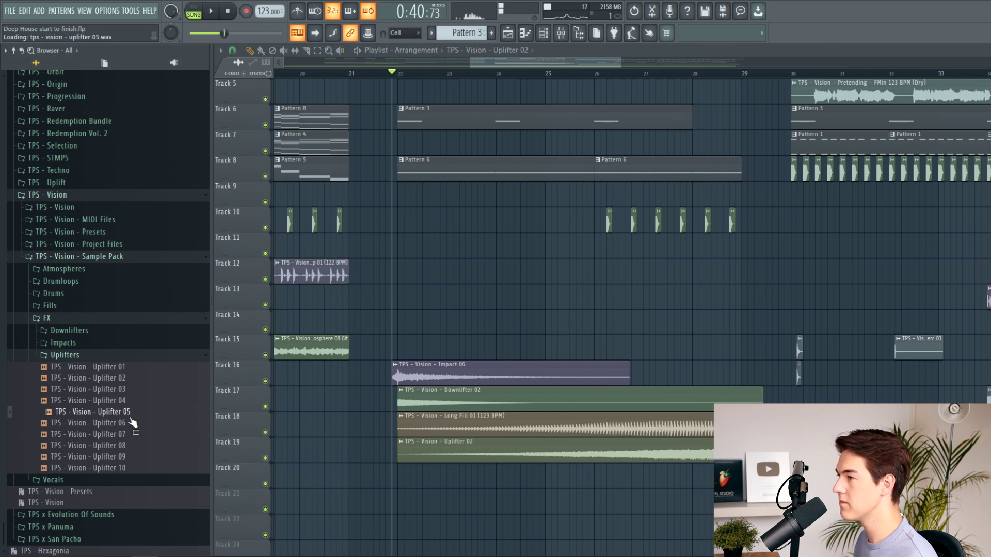
Step: Add Uplifter 08 to Track 20, solo the track and align the clip's end with bar 29
left_click(123, 434)
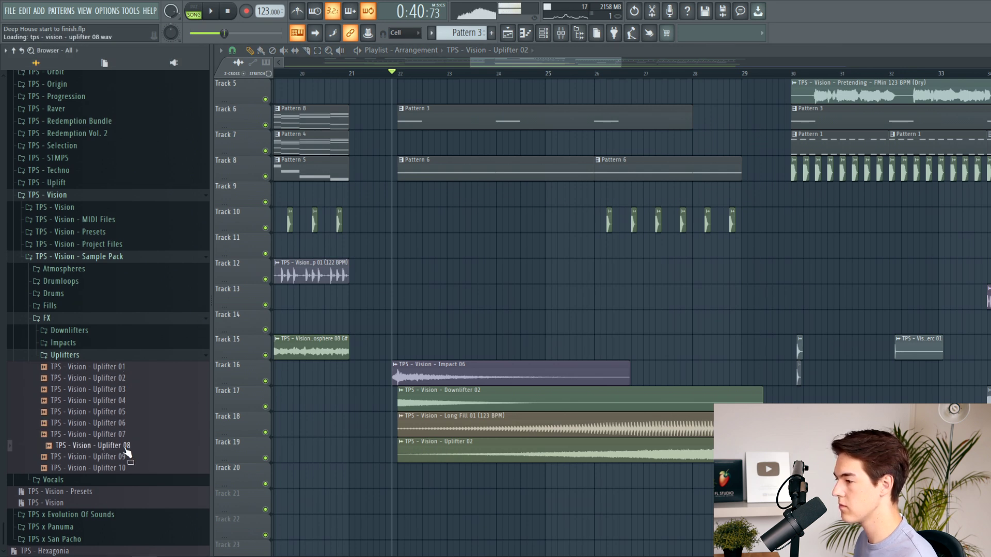
left_click_drag(104, 446, 370, 484)
key("space")
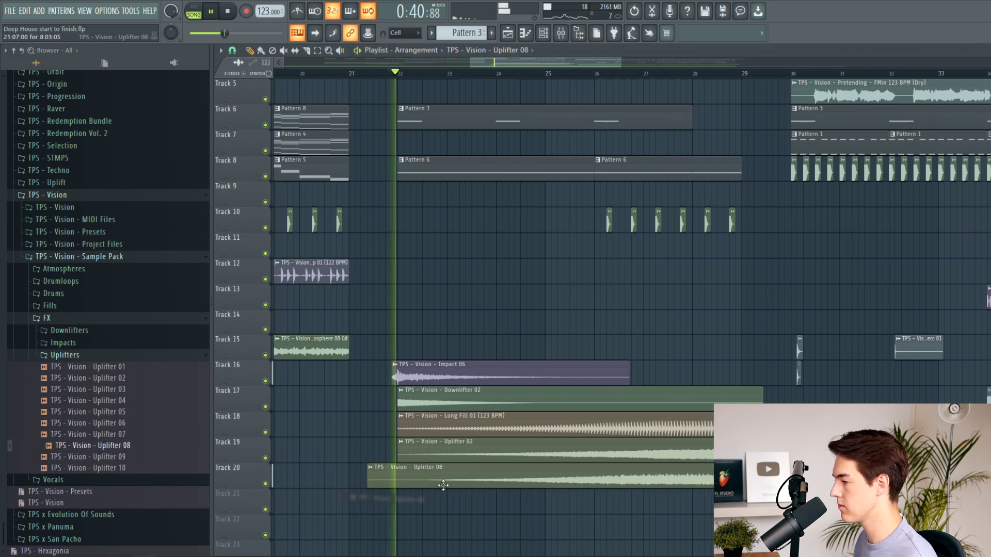
left_click(265, 484, "ctrl")
left_click(640, 74)
left_click_drag(716, 476, 689, 479)
key("space")
double_click(683, 479)
scroll(733, 477, "up", 5)
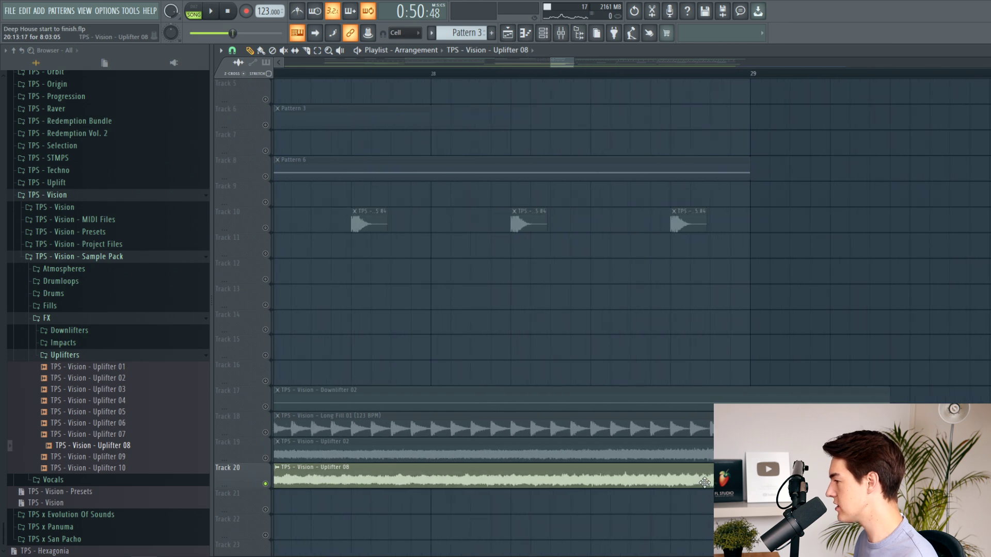
scroll(691, 483, "down", 3)
Step: Enable Track 19 alongside the soloed Track 20 and set the Uplifter 08 channel volume to about 78%
key("space")
left_click(265, 458)
double_click(315, 472)
key("space")
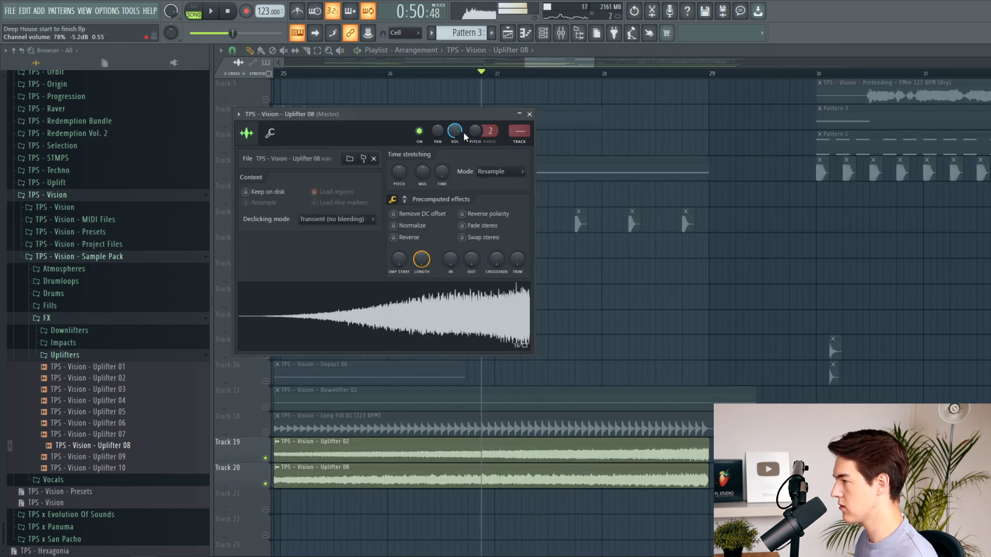
right_click(606, 239)
Step: Unsolo the uplifter tracks so the full arrangement plays
scroll(434, 368, "down", 3)
key("space")
right_click(262, 484)
key("Escape")
right_click(266, 484)
right_click(267, 484)
key("space")
Step: Play the build-up from around bar 24 and open the Uplifter 08 channel settings
scroll(359, 444, "down", 4)
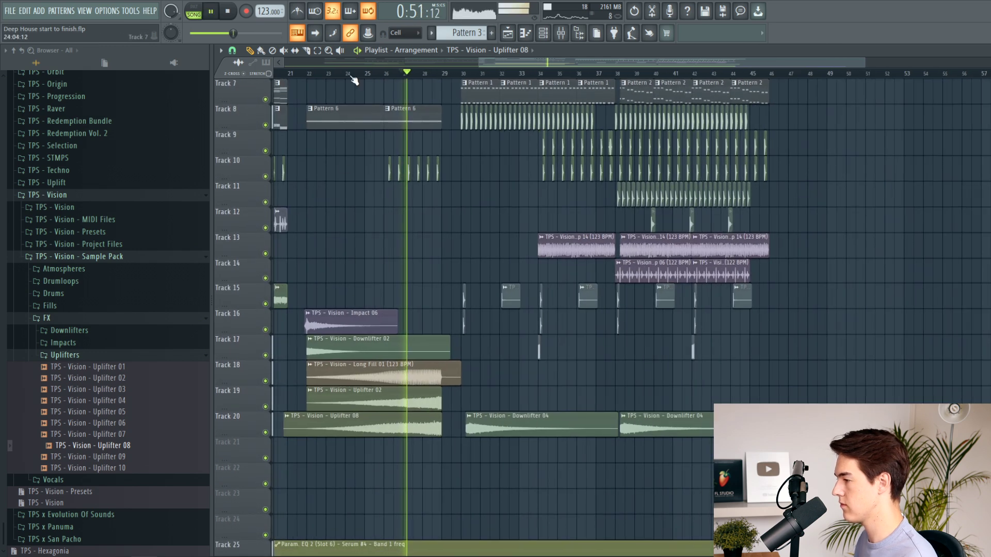
left_click(356, 82)
right_click(356, 84)
left_click(345, 74)
scroll(322, 392, "up", 4)
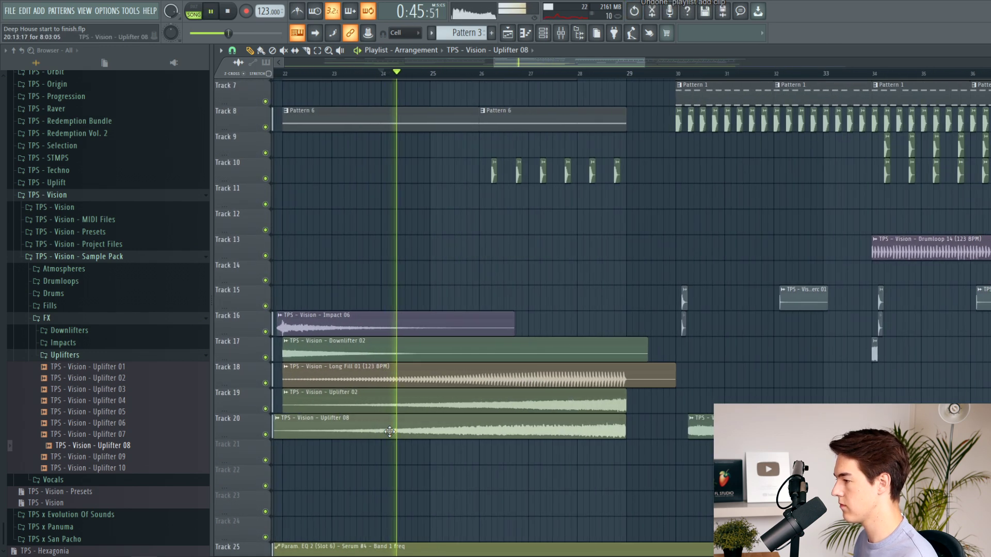
double_click(322, 419)
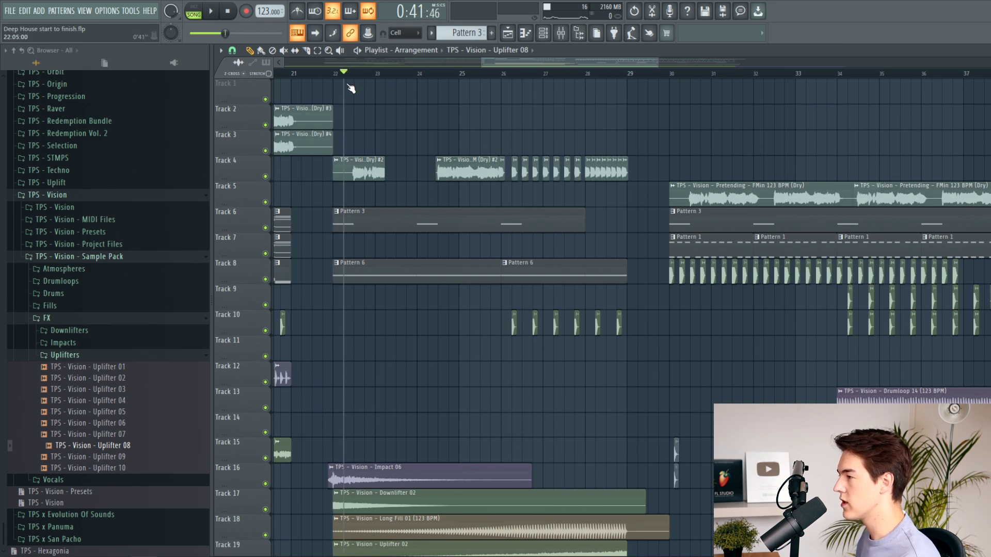
Step: Play the build-up from bar 22 and set the declicking mode of the Track 4 Pretending vocal #2 to Generic (bleeding)
scroll(346, 134, "up", 4)
key("space")
scroll(557, 194, "down", 3)
scroll(547, 198, "up", 2)
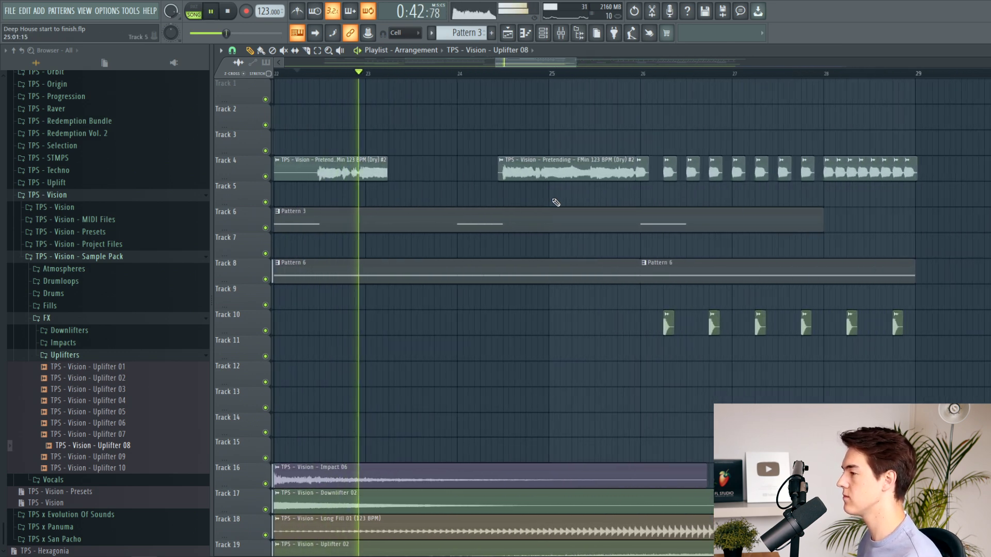
scroll(393, 184, "up", 3)
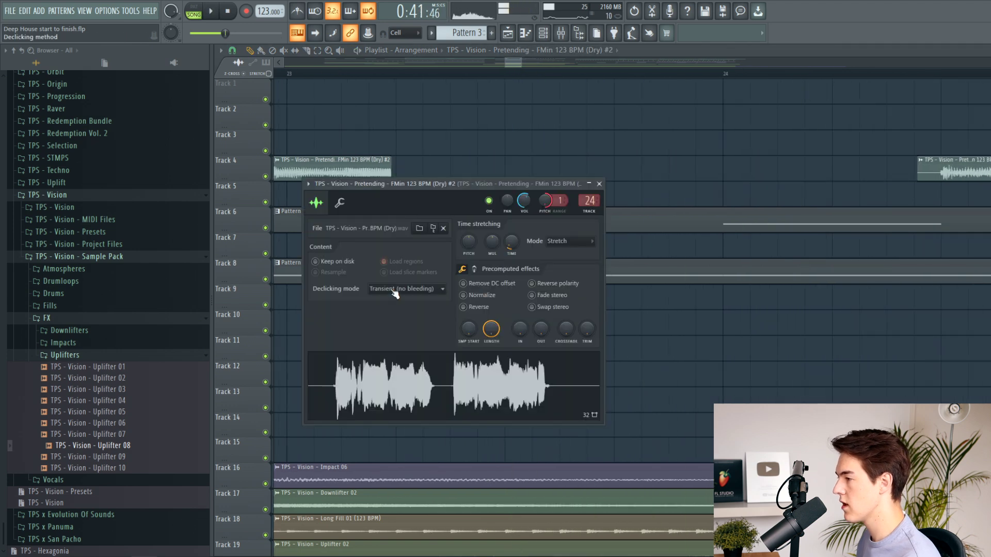
left_click(400, 289)
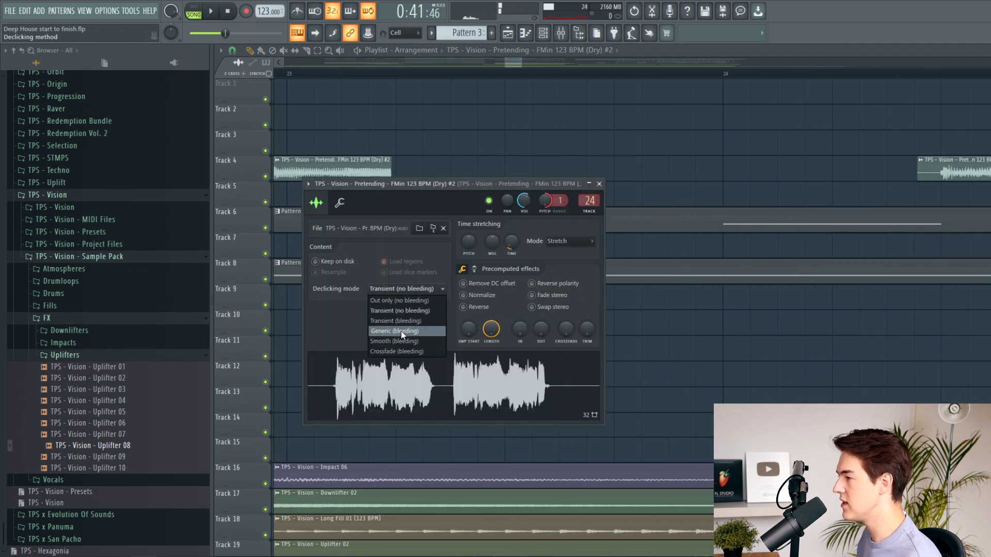
left_click(402, 331)
key("Escape")
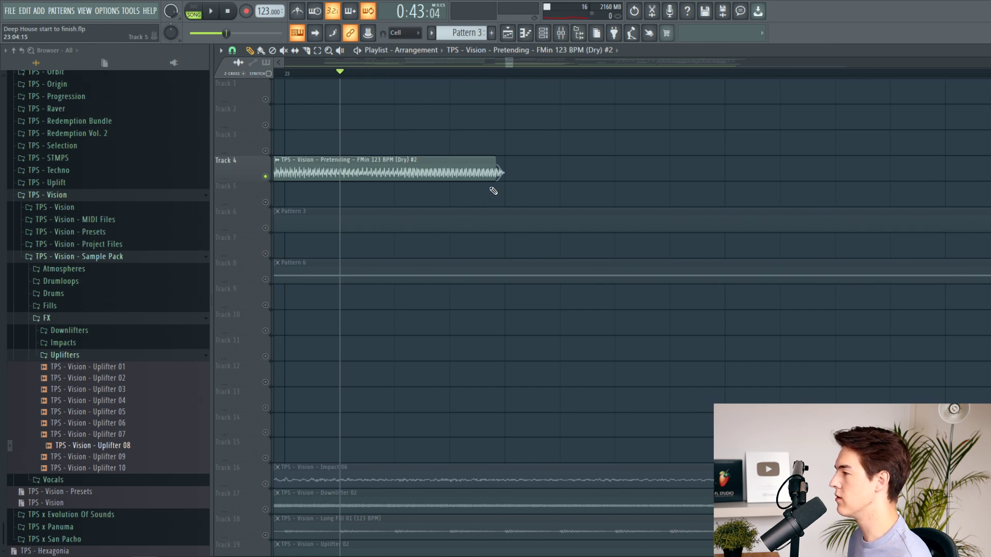
Step: Play the soloed Track 4 vocal from bar 23, restore all tracks and listen to the full build-up
scroll(486, 166, "down", 8)
key("space")
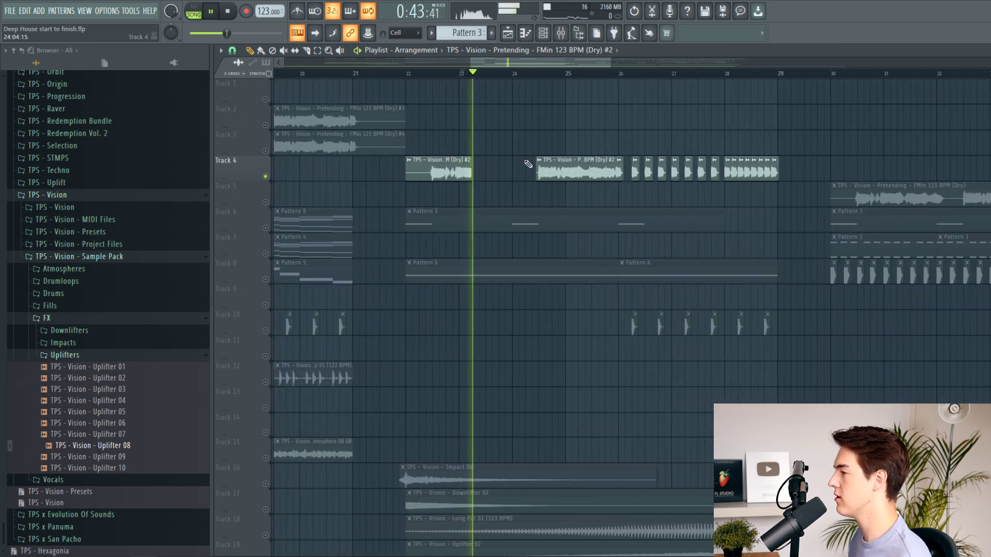
right_click(266, 228)
right_click(265, 227)
scroll(529, 129, "down", 5)
scroll(511, 147, "down", 2)
scroll(558, 171, "up", 4)
scroll(591, 217, "up", 4)
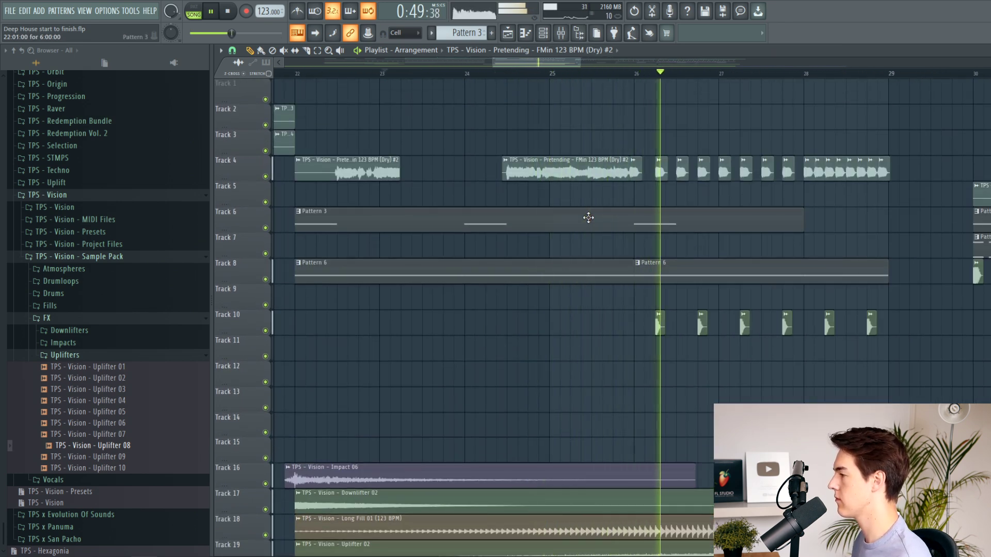
scroll(712, 229, "down", 3)
scroll(764, 239, "up", 3)
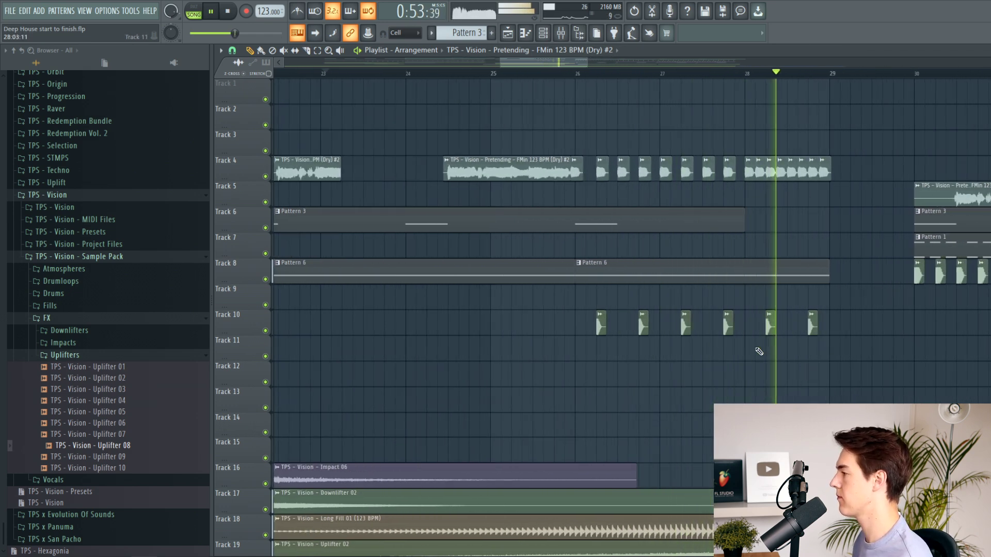
scroll(769, 341, "down", 3)
Step: Solo Track 8 with the automation on Tracks 25 and 26 enabled, and place the playhead at bar 22
right_click(266, 279)
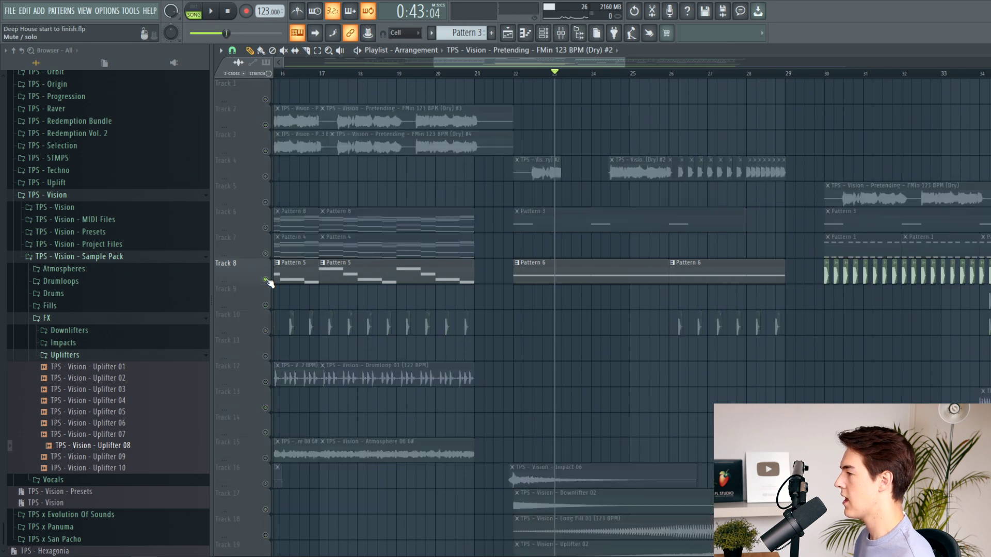
left_click(518, 75)
scroll(538, 229, "down", 4)
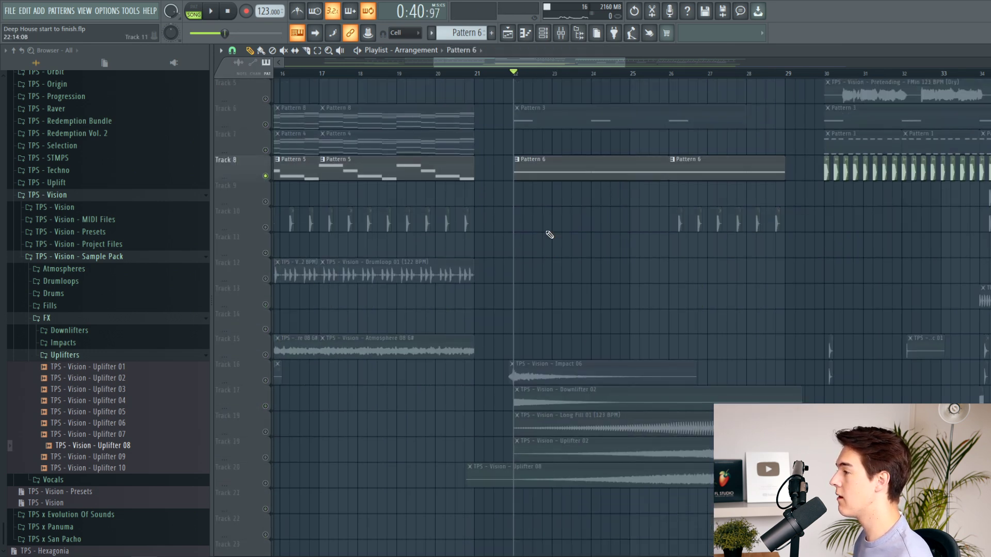
scroll(538, 230, "down", 2)
left_click(266, 382)
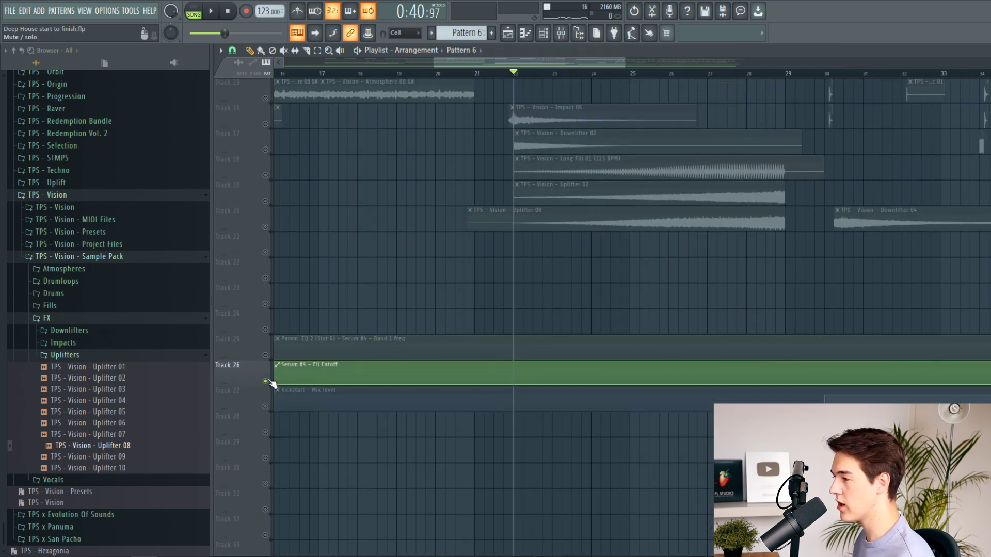
left_click(266, 357)
Step: Add points to the Band 1 freq automation on Track 25 so it rises from around bar 24 to bar 28
scroll(505, 336, "up", 3)
right_click(505, 341)
key("space")
key("ctrl+z")
scroll(482, 331, "down", 1)
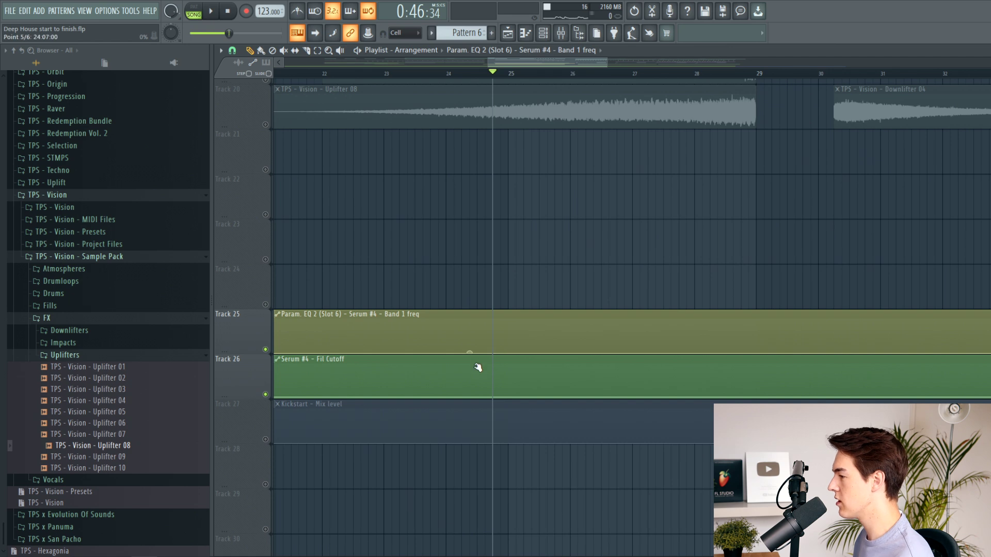
scroll(707, 353, "up", 1)
right_click(697, 331)
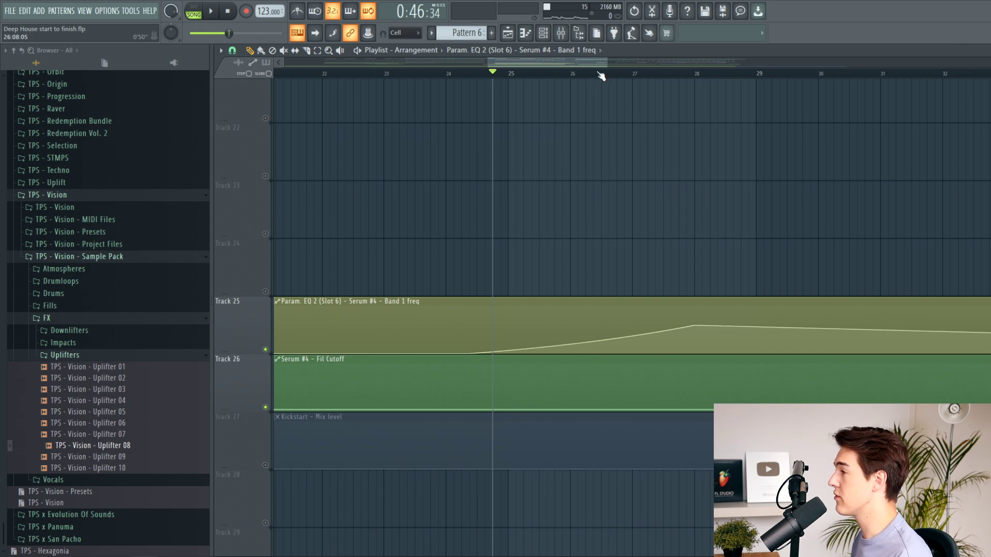
Step: Play the sweep, set the Band 1 freq peak at bar 28 to about 56% and bring the curve to zero at bar 29
left_click(510, 73)
key("space")
left_click(598, 74)
left_click_drag(695, 327, 696, 328)
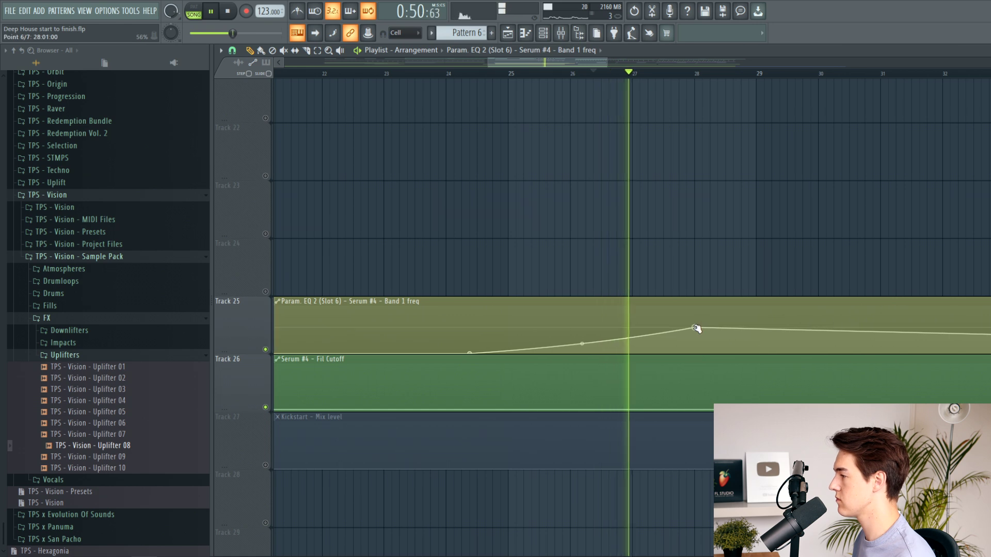
left_click_drag(759, 333, 756, 353)
Step: Restore all tracks, play the transition, move the Band 1 freq peak to bar 29 and end its fall just after bar 30
key("space")
right_click(266, 350)
key("space")
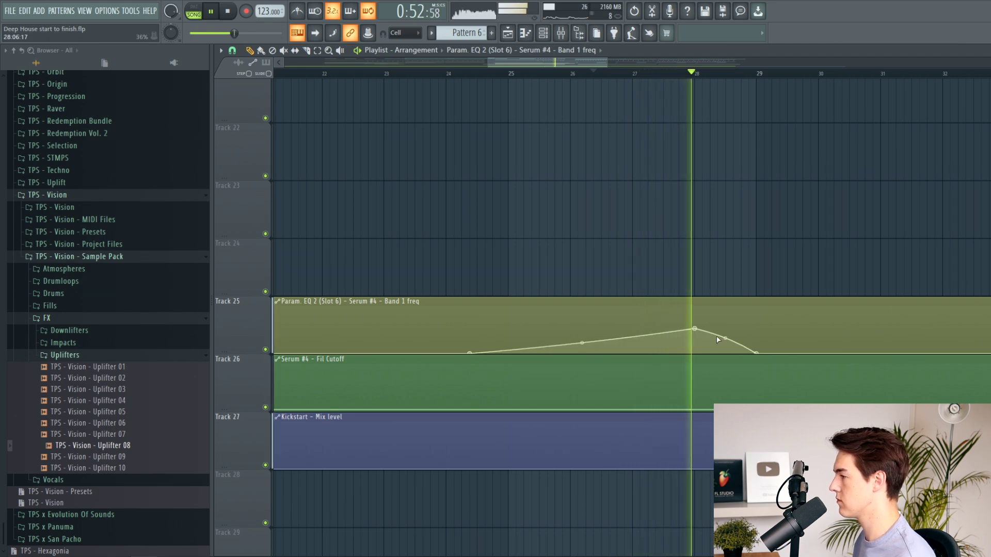
key("space")
key("space")
left_click_drag(695, 329, 835, 354)
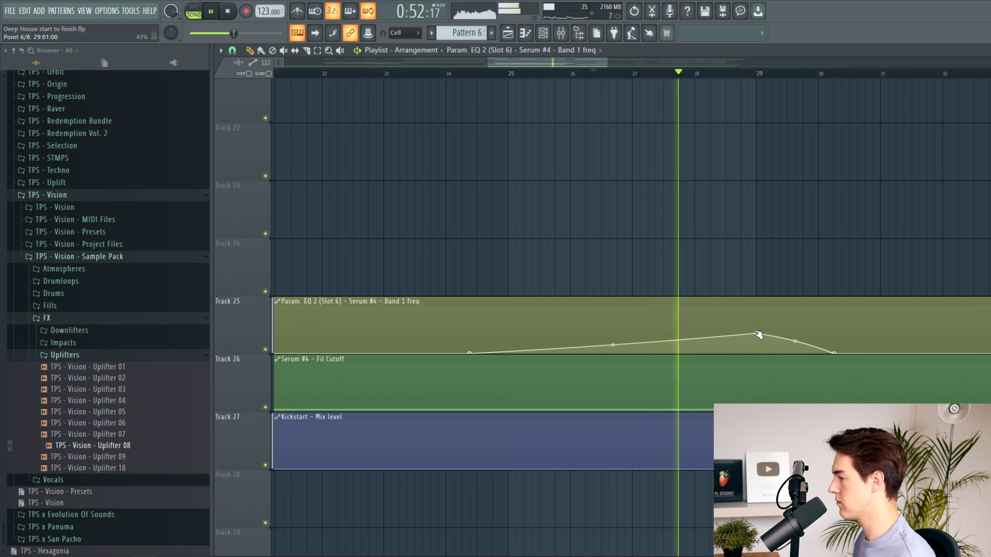
left_click_drag(758, 334, 758, 332)
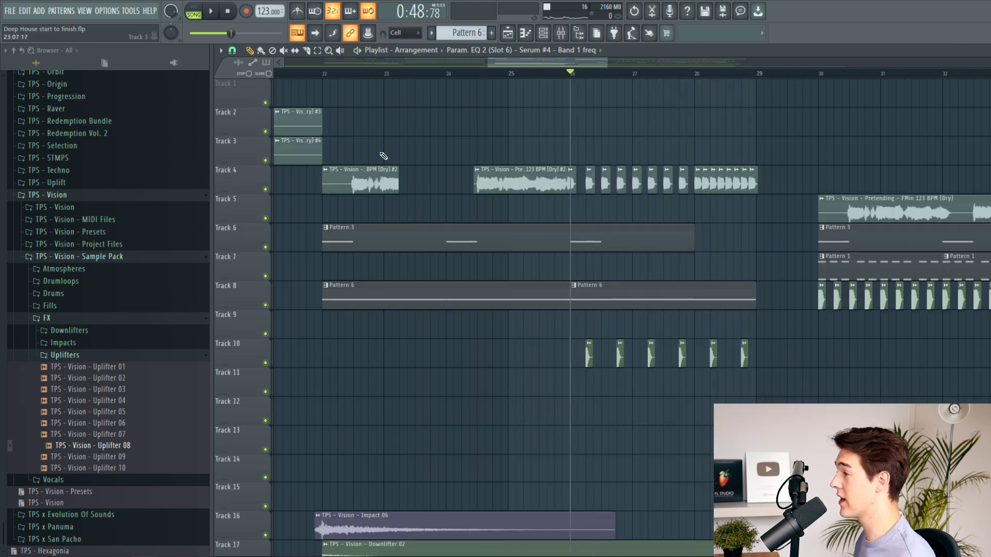
Step: Solo Track 4 and load Fruity Parametric EQ 2 in slot 1 of the vocal chops' mixer insert 25
left_click(268, 189, "ctrl")
scroll(612, 183, "up", 2)
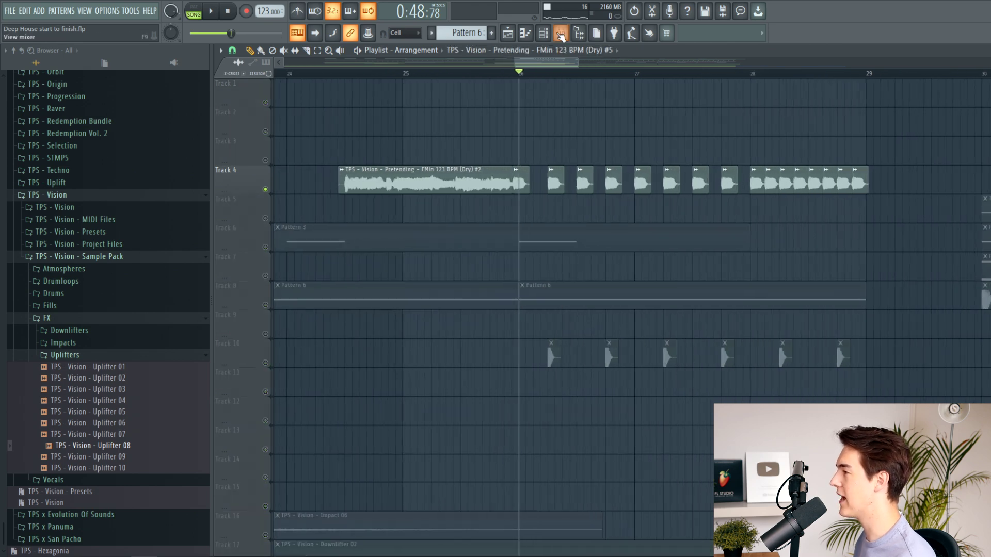
left_click(561, 34)
left_click(607, 264)
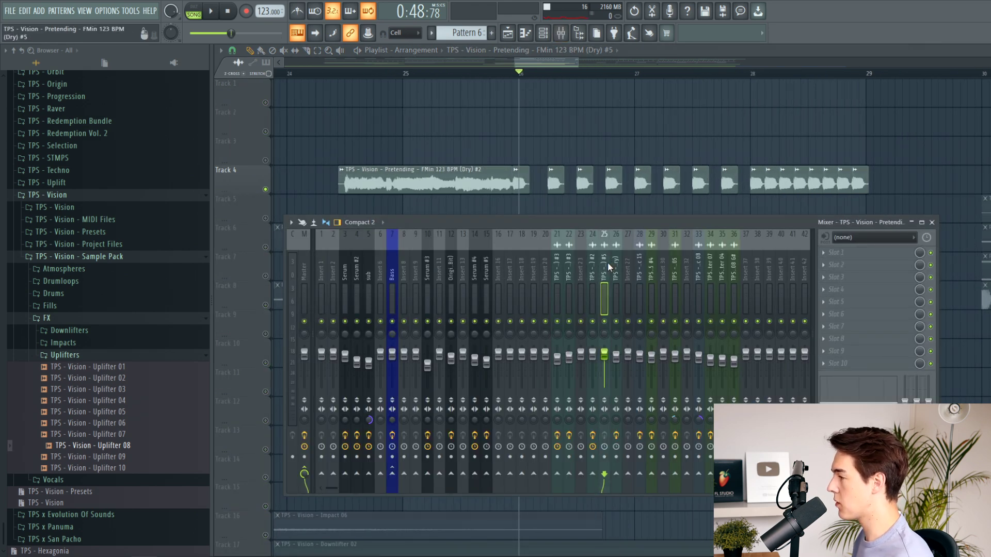
left_click(881, 253)
left_click(715, 79)
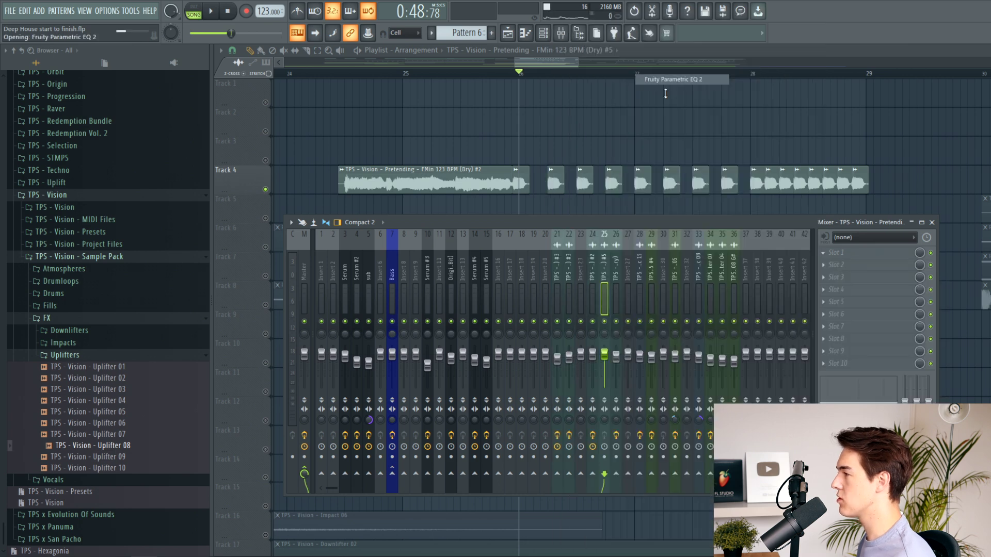
Step: Apply the Radio preset to the vocal chops' Parametric EQ 2 and play the filtered chops
left_click(597, 157)
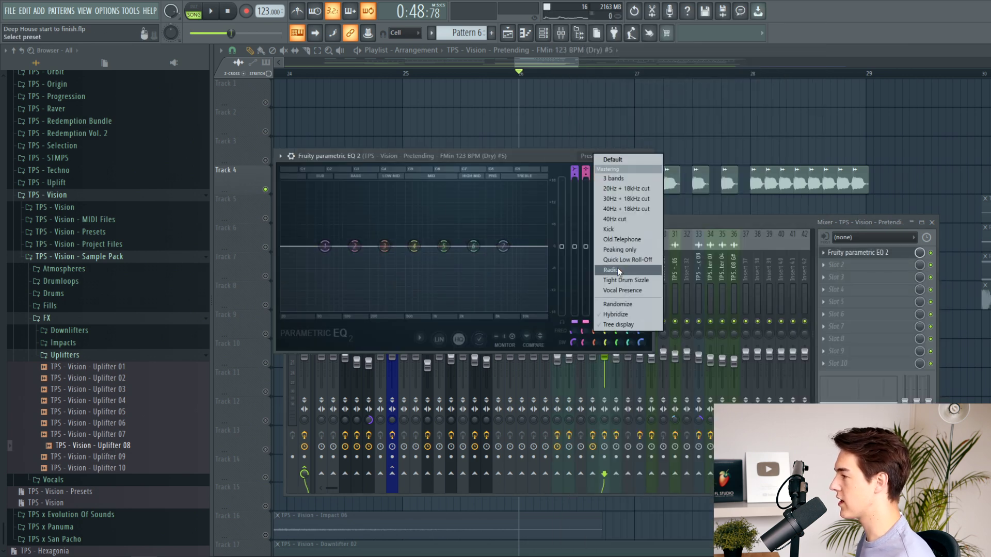
left_click(615, 270)
key("space")
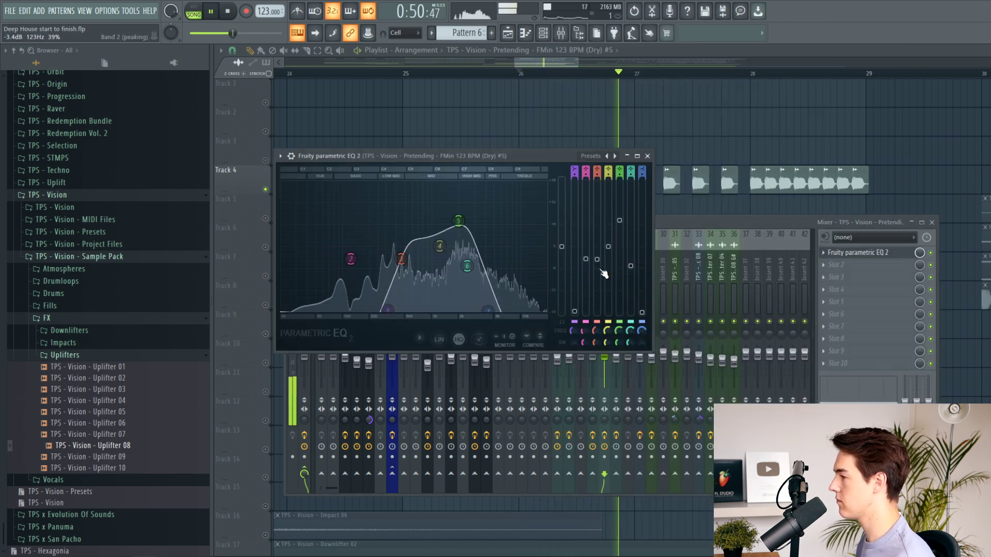
key("space")
Step: Add Fruity Reeverb 2 in slot 3 of the vocal chop insert and set its wet level to about 45%
left_click(836, 278)
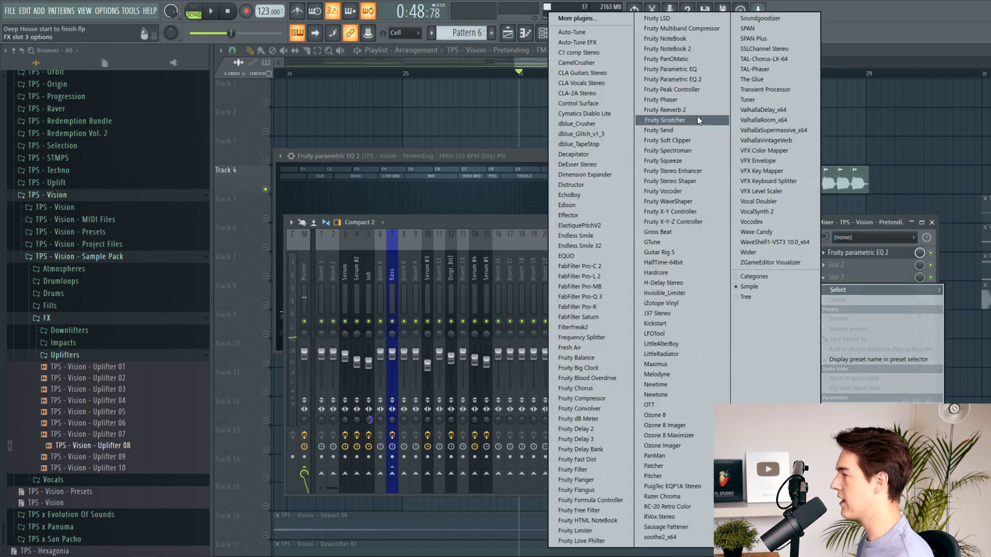
left_click(666, 109)
key("space")
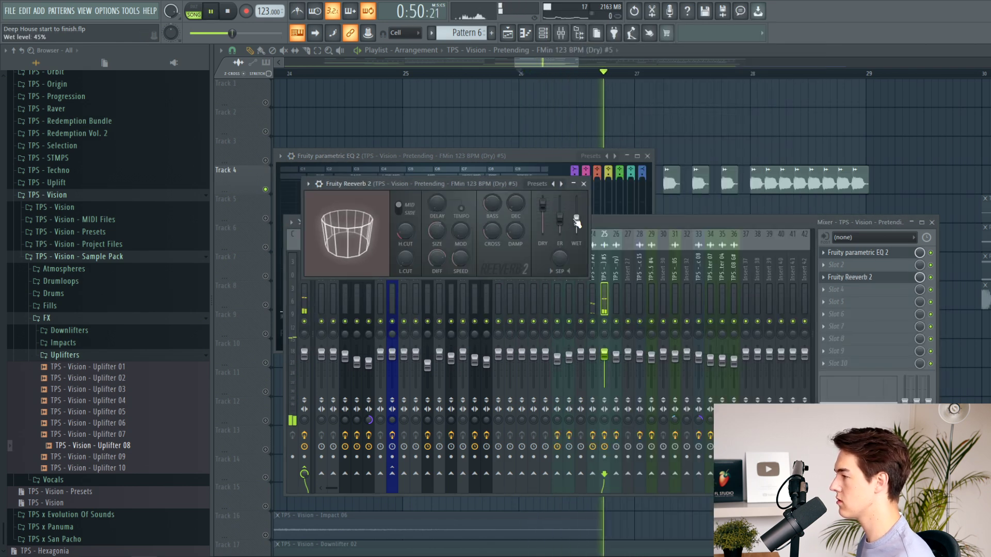
key("F5")
key("space")
Step: Unsolo Track 4, play the build-up and load Endless Smile in slot 6 of the vocal chop insert
right_click(266, 190)
key("space")
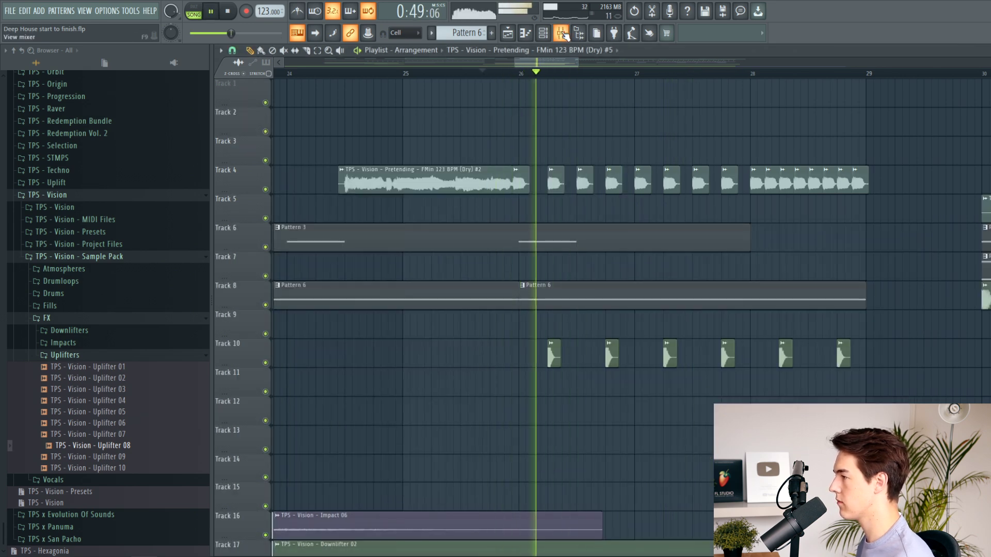
key("F9")
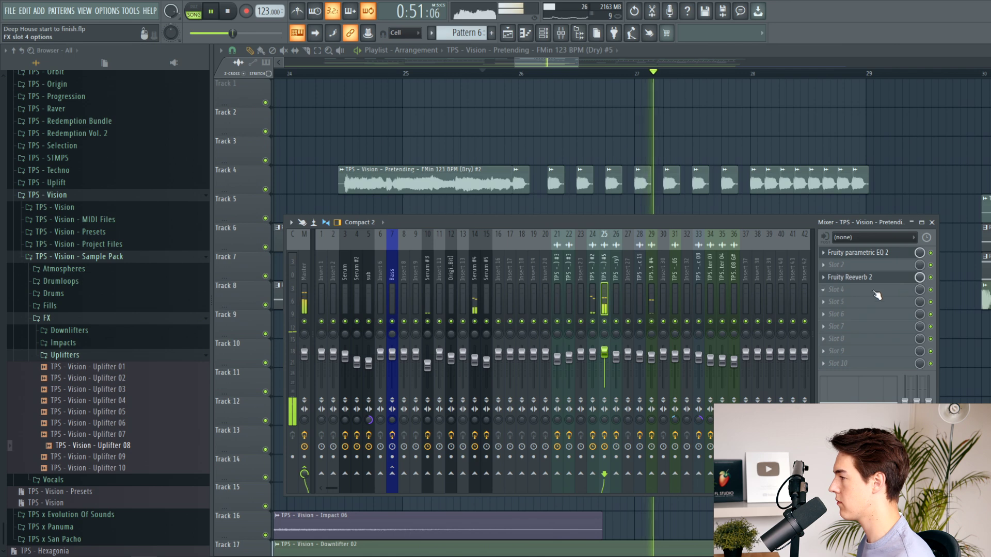
left_click(856, 301)
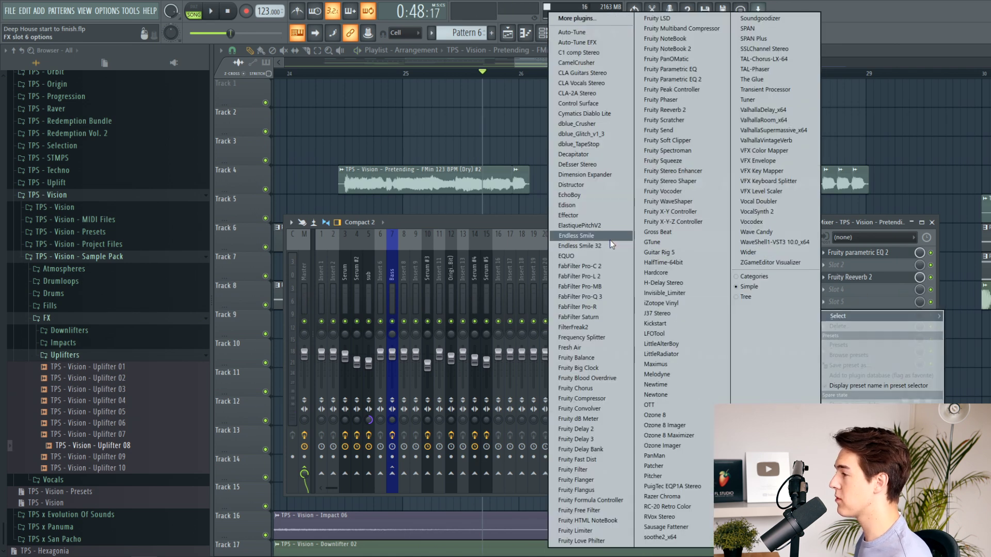
left_click(576, 236)
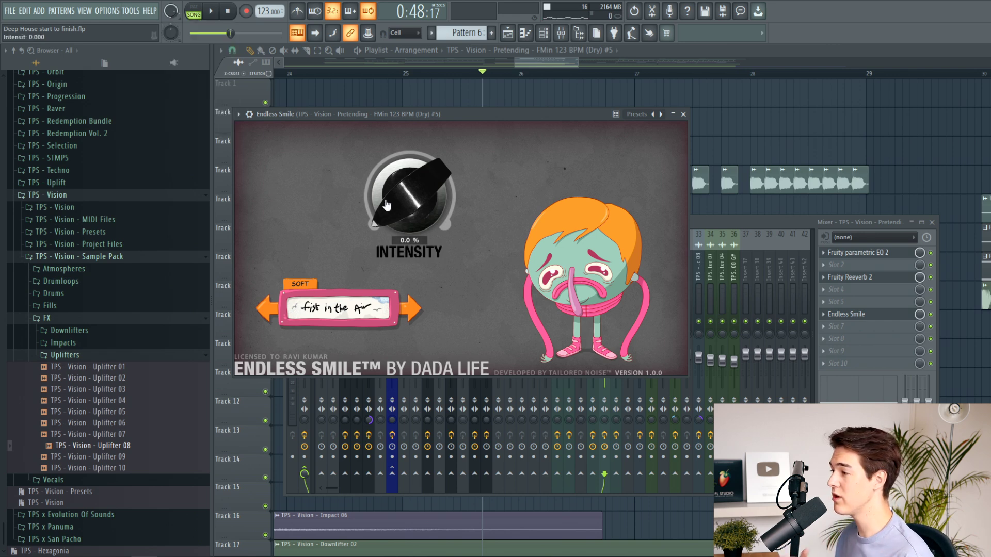
Step: Create an automation clip for the Endless Smile Intensity as the last tweaked parameter
left_click_drag(389, 206, 421, 212)
left_click(131, 12)
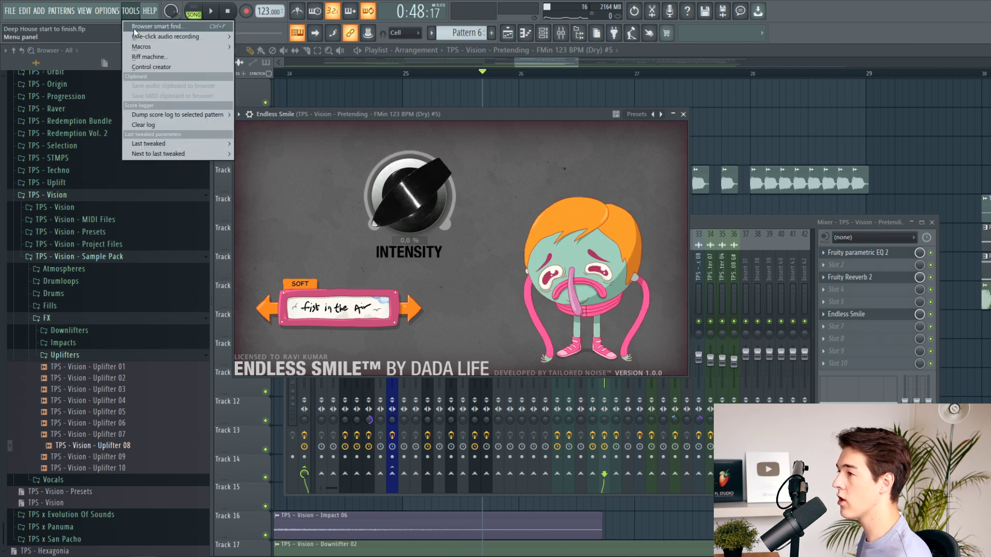
mouse_move(198, 145)
left_click(299, 218)
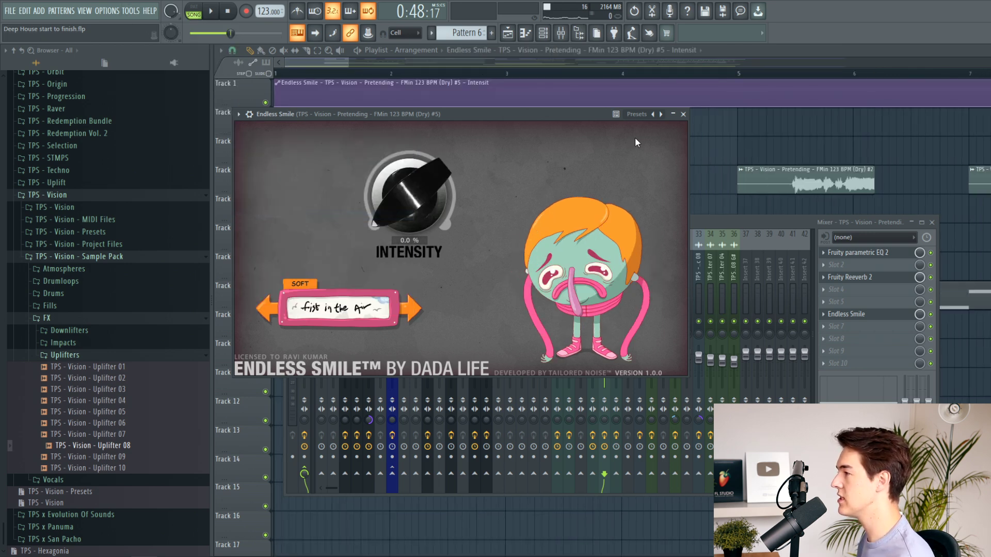
Step: Close the plugin and mixer windows and shape the Intensity automation on Track 1 to rise from just before bar 26 to about bar 29
key("F12")
scroll(450, 147, "down", 8)
scroll(763, 138, "up", 6)
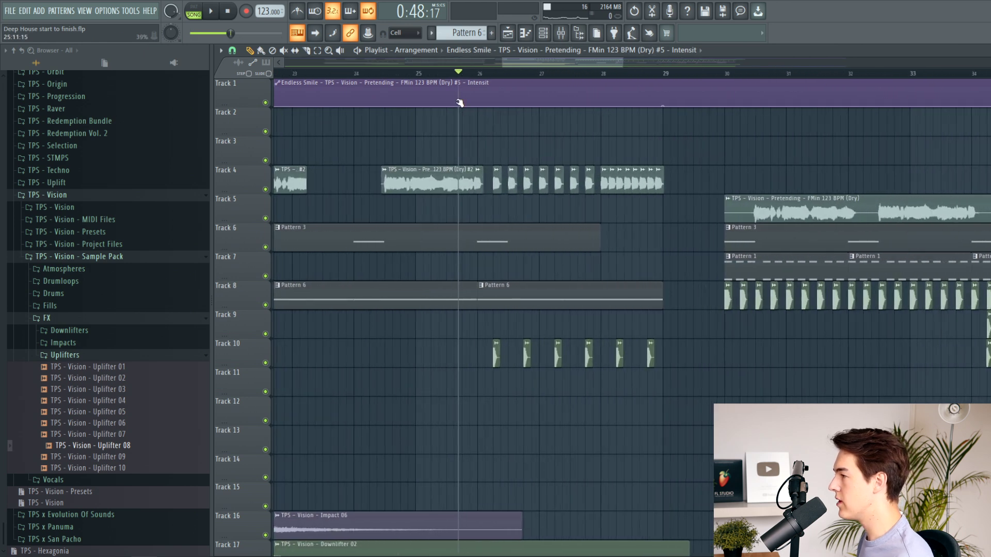
scroll(668, 117, "up", 2)
scroll(668, 117, "up", 1)
right_click(664, 103)
key("space")
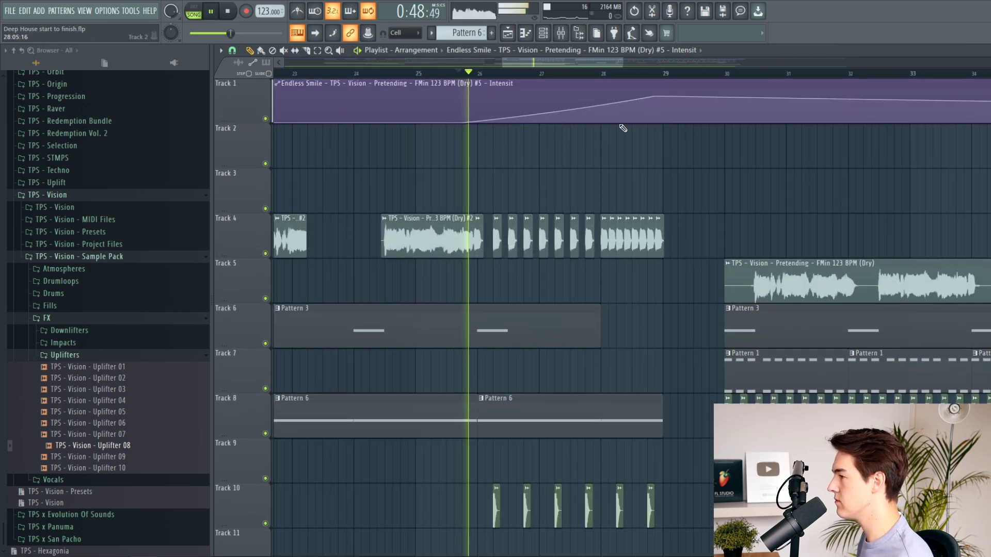
Step: Set the Intensity automation's peak at bar 29 to about 94% and drop it to 0% at bar 30
left_click_drag(655, 97, 664, 99)
left_click_drag(563, 112, 561, 110)
left_click_drag(663, 99, 664, 91)
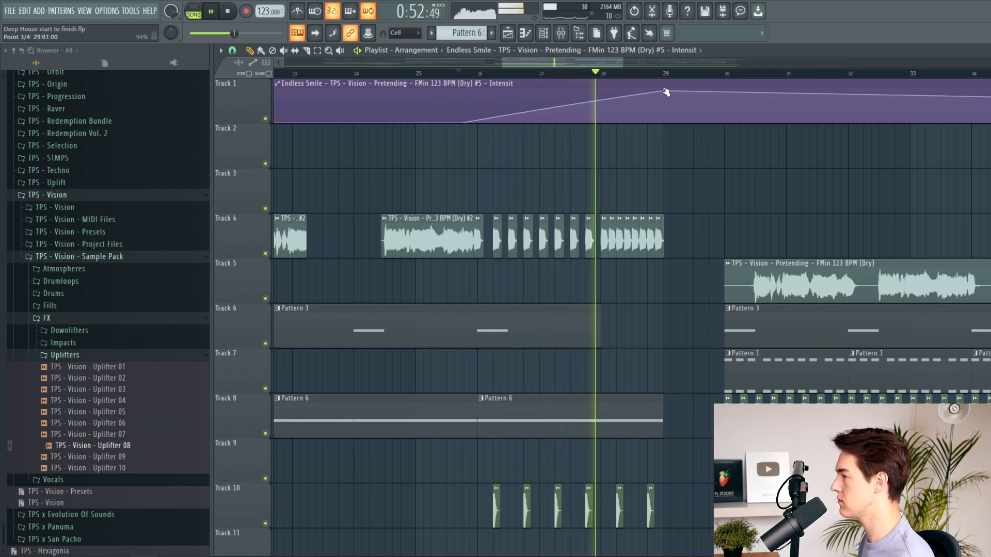
left_click_drag(729, 119, 731, 126)
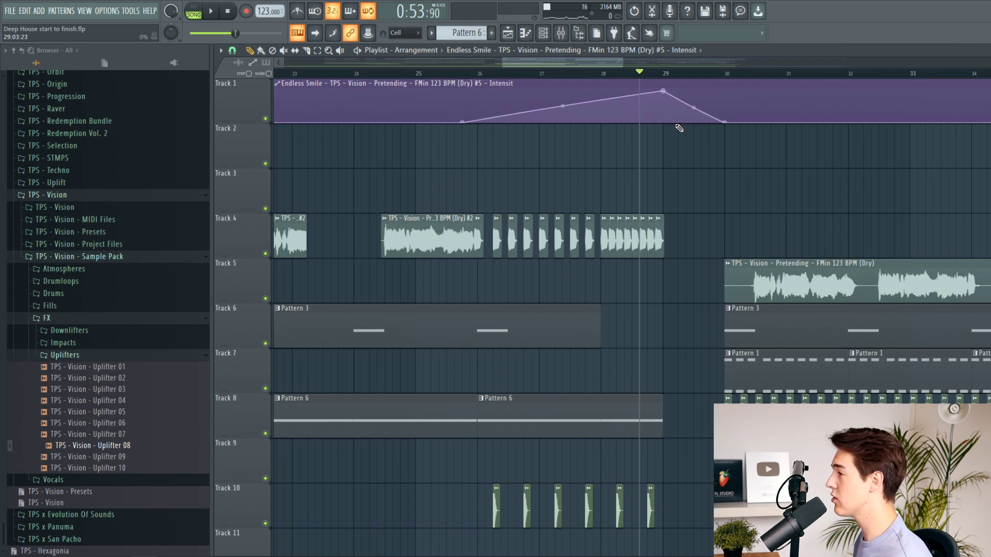
Step: Play the build-up and copy the Atmosphere 08 G# clips on Track 15 so that they start at bar 22
scroll(675, 127, "up", 4)
key("space")
scroll(697, 165, "down", 6)
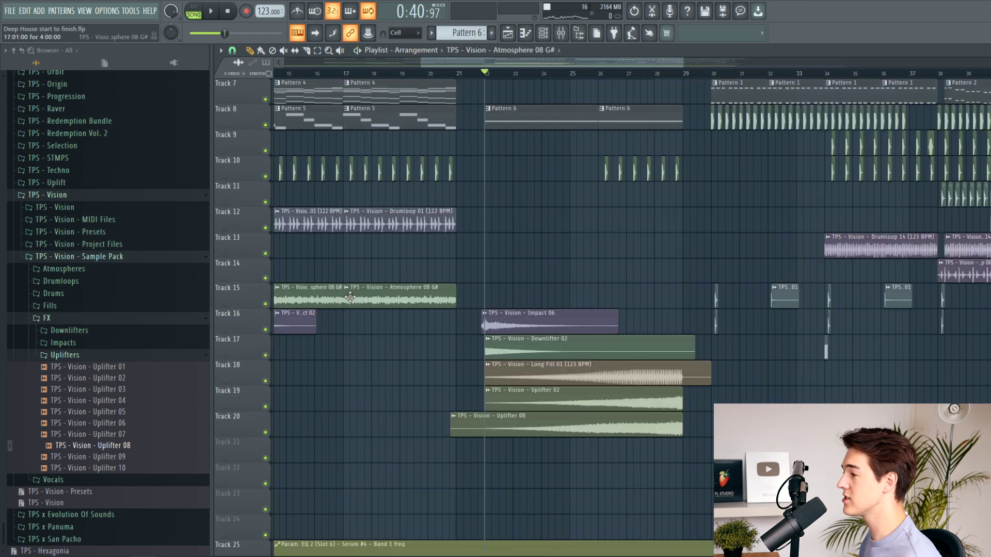
left_click_drag(472, 301, 546, 289)
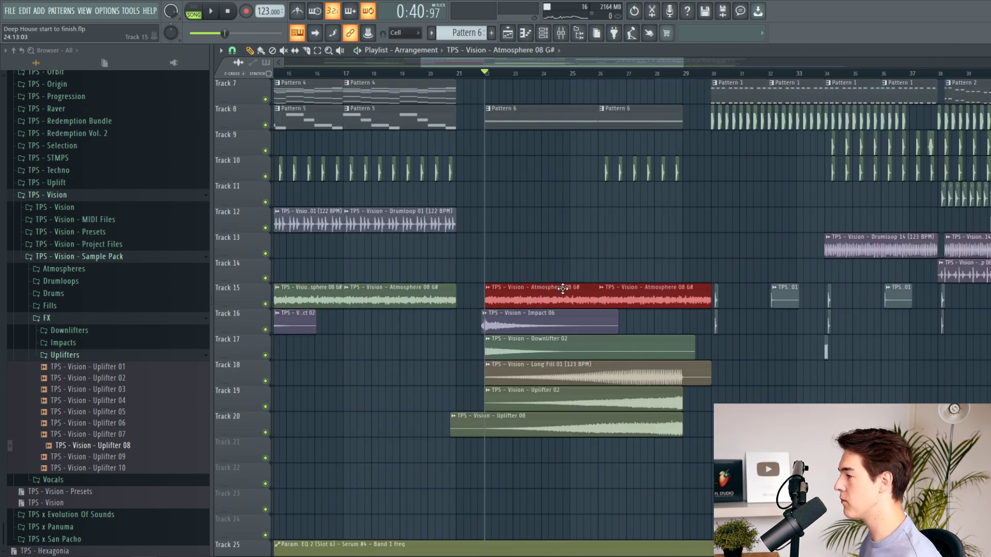
Step: Solo Track 15, play the copied Atmosphere 08 G# clips and trim the second one to end at bar 29
right_click(266, 305)
key("space")
scroll(578, 305, "up", 3)
left_click(632, 304, "ctrl")
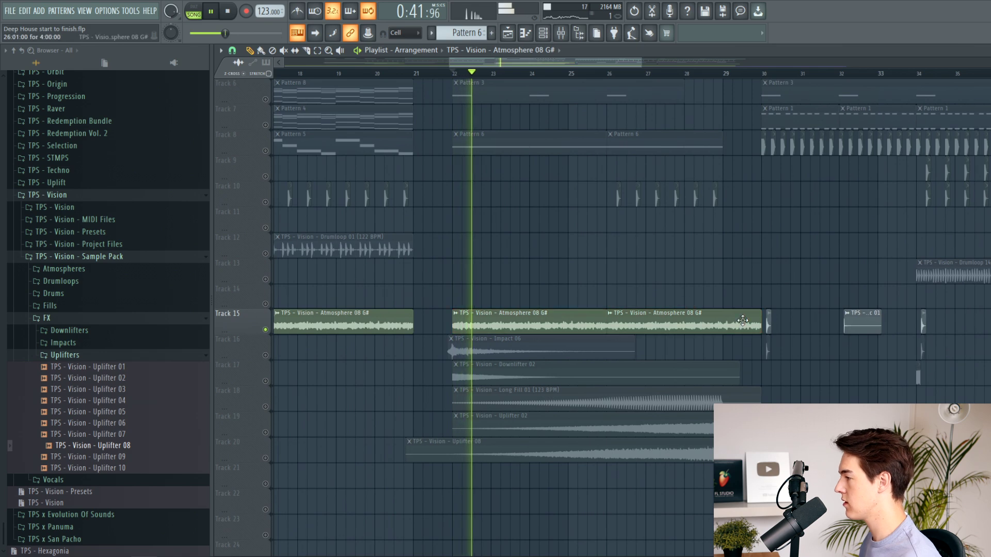
left_click_drag(751, 328, 713, 328)
key("space")
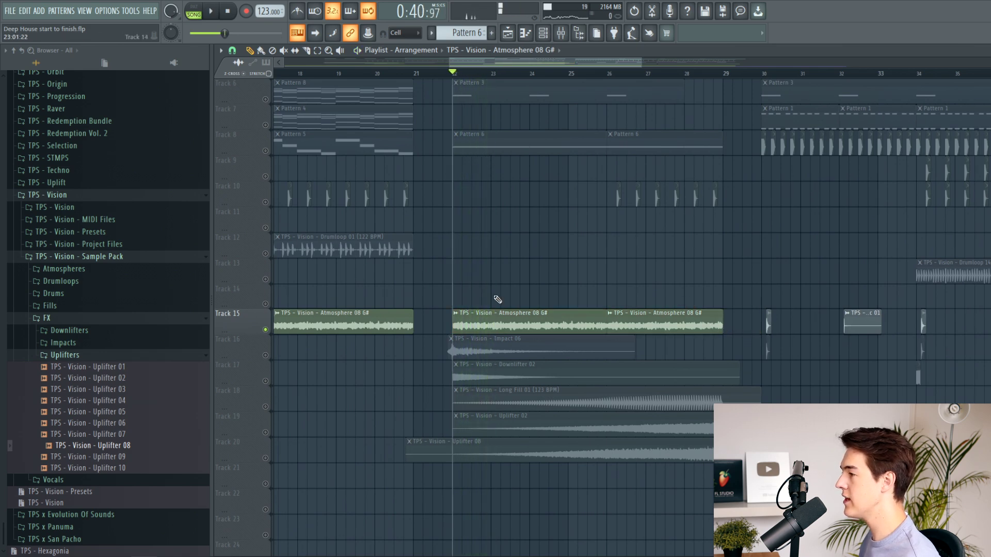
Step: Make the copied Atmosphere 08 G# clips in the build-up unique and shorten the second one to bar 29
scroll(527, 302, "up", 2)
right_click(794, 325)
left_click(390, 313)
left_click(450, 393)
left_click(688, 323)
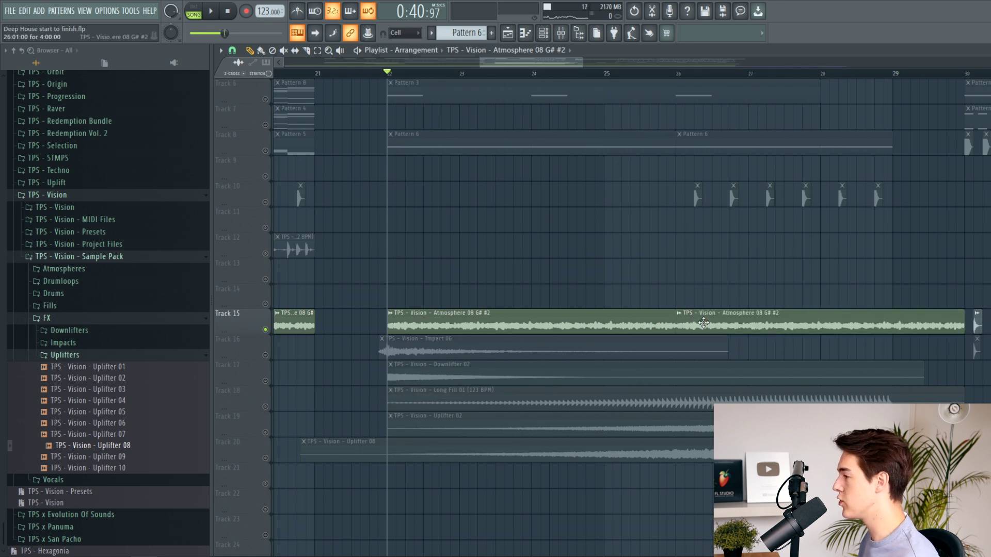
left_click_drag(968, 336, 884, 331)
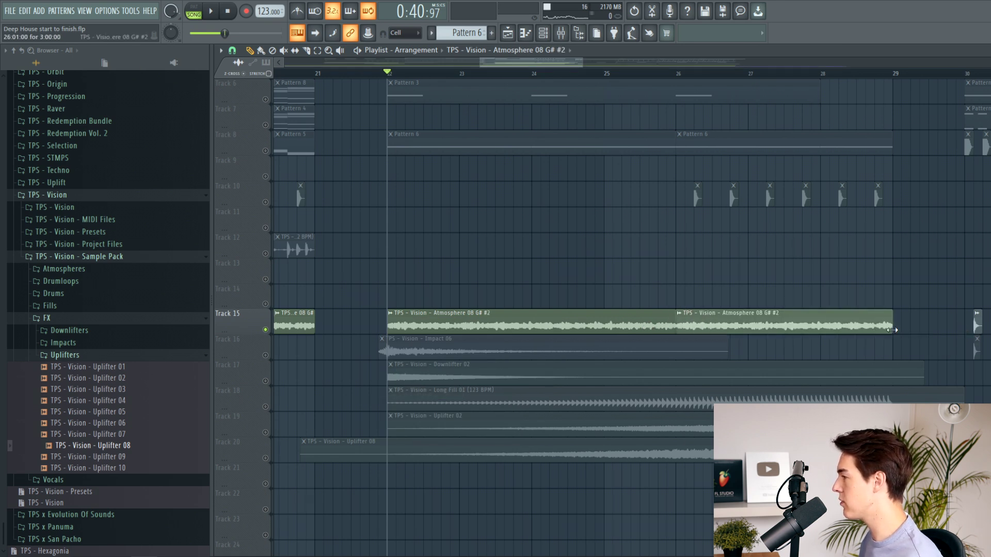
Step: Lower the unique atmosphere's channel volume to about 11% and create a channel volume automation clip covering bars 22 to 29
double_click(889, 330)
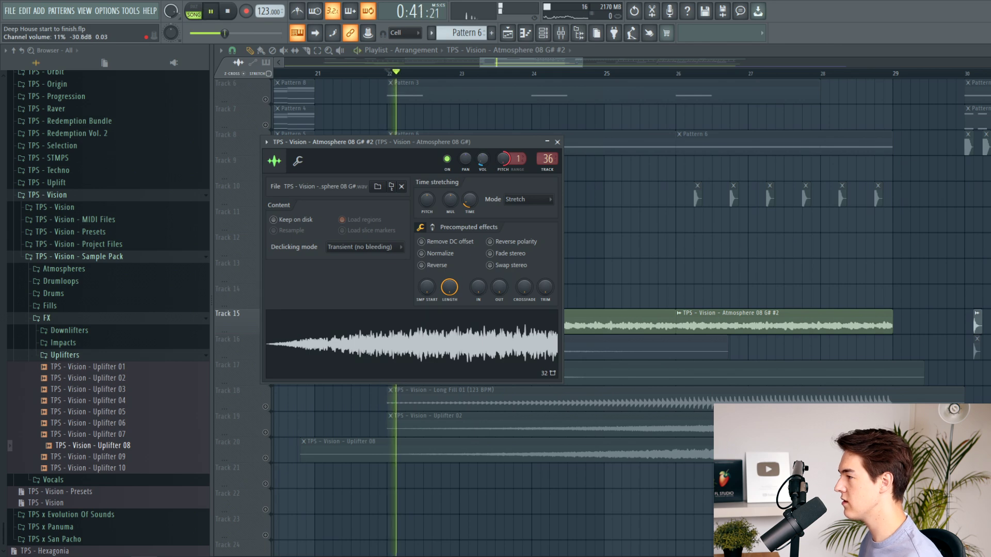
key("Escape")
left_click_drag(387, 75, 894, 227)
double_click(826, 326)
right_click(480, 161)
left_click(519, 270)
left_click(558, 141)
Step: Enable Track 7, raise the atmosphere volume automation's end point at bar 29 during playback and clear the time selection
key("space")
left_click(265, 125)
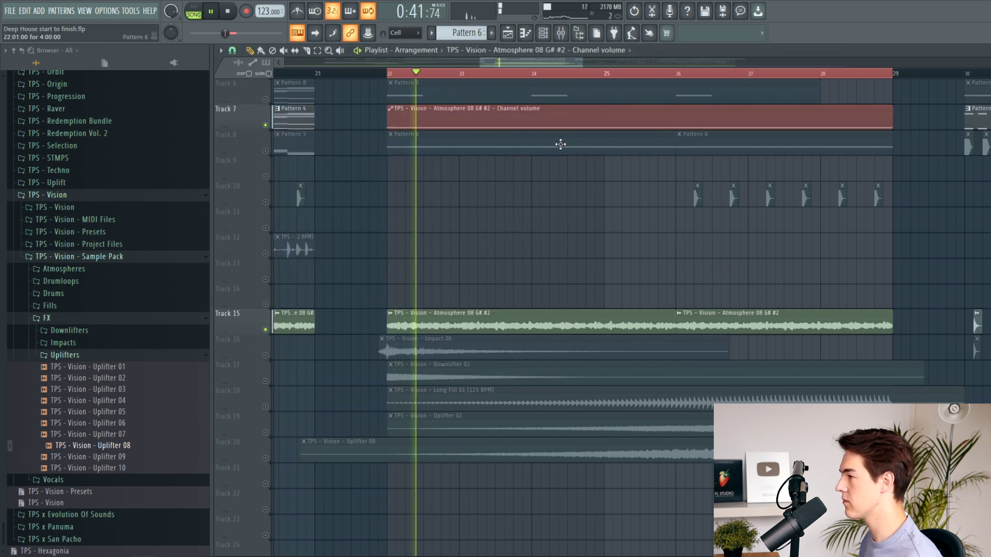
left_click_drag(893, 127, 893, 116)
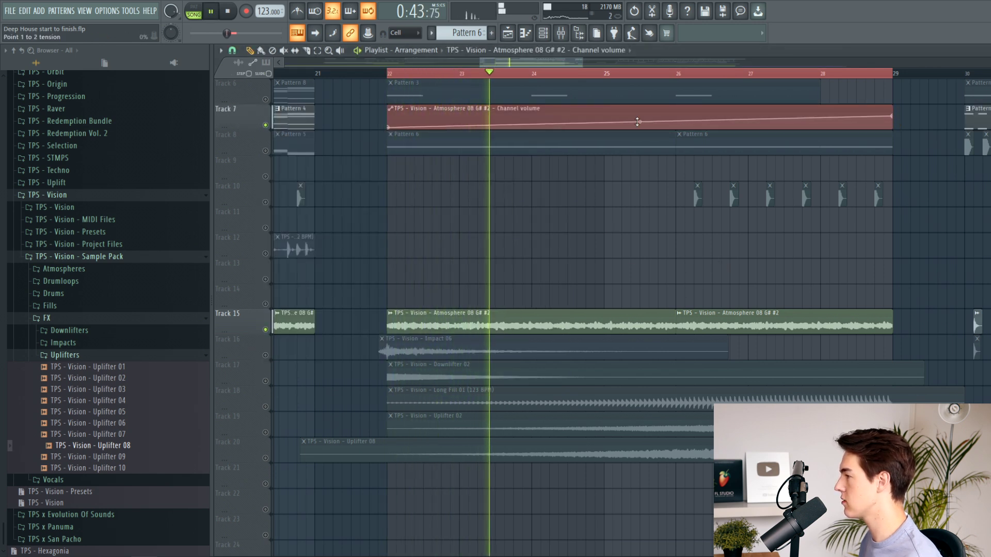
right_click(837, 77)
Step: Move the atmosphere's channel volume automation clip to Track 14, enable that track and check the sample's channel settings
scroll(640, 275, "down", 6)
scroll(609, 258, "up", 5)
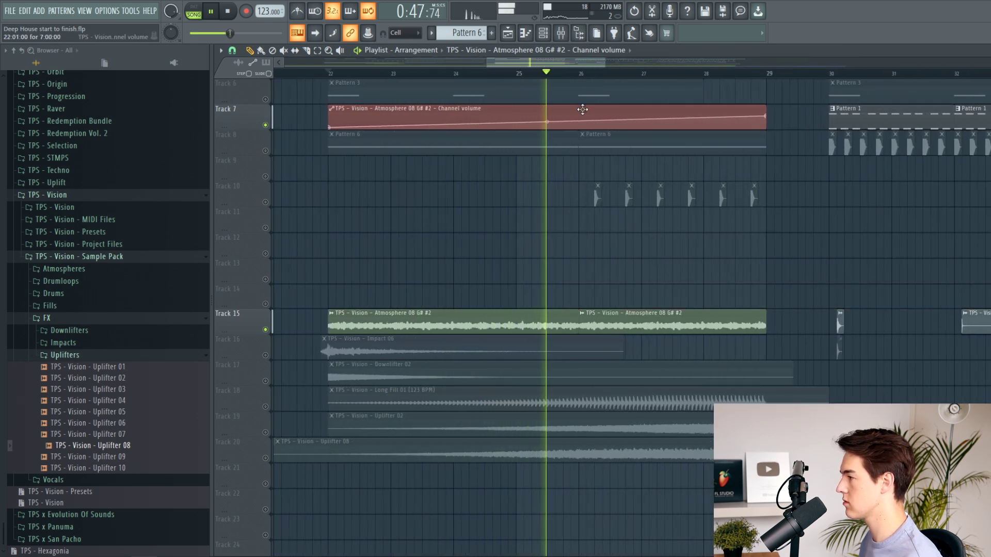
left_click_drag(582, 109, 583, 288)
left_click(265, 305)
key("space")
double_click(389, 320)
key("space")
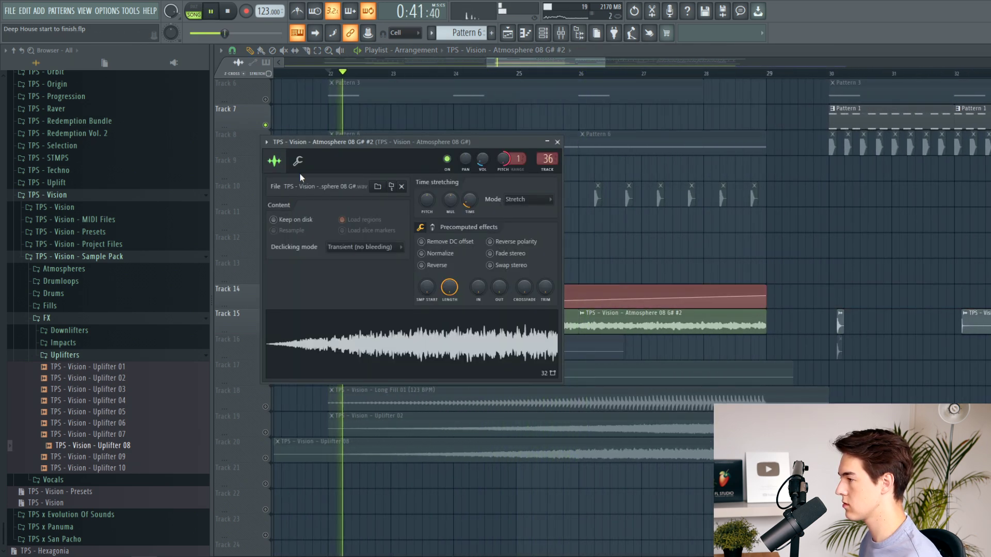
left_click(298, 161)
left_click(558, 142)
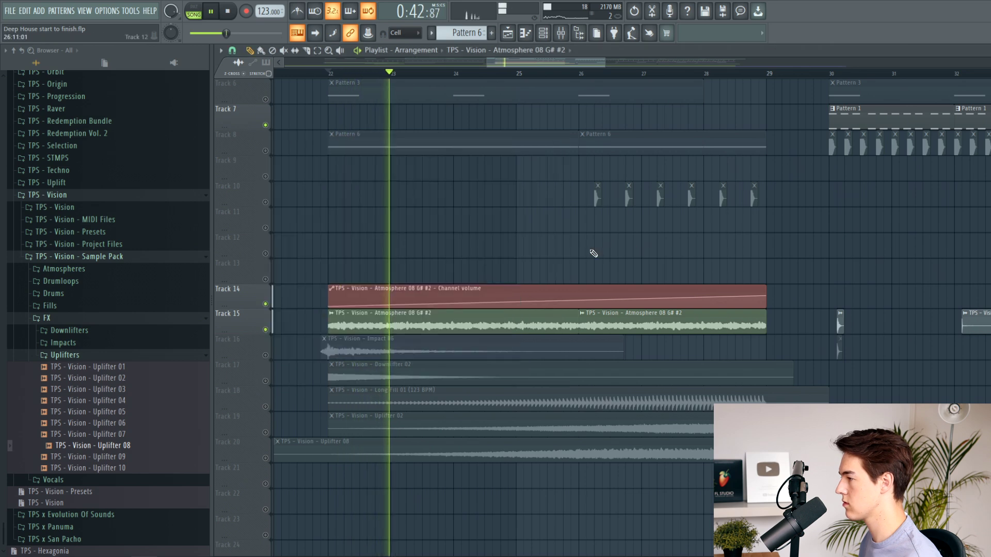
Step: Bring back all tracks and slightly raise the atmosphere volume automation's start point at bar 22 during playback
right_click(266, 305)
key("space")
right_click(266, 304)
key("space")
left_click_drag(331, 306, 331, 304)
double_click(384, 323)
left_click(558, 143)
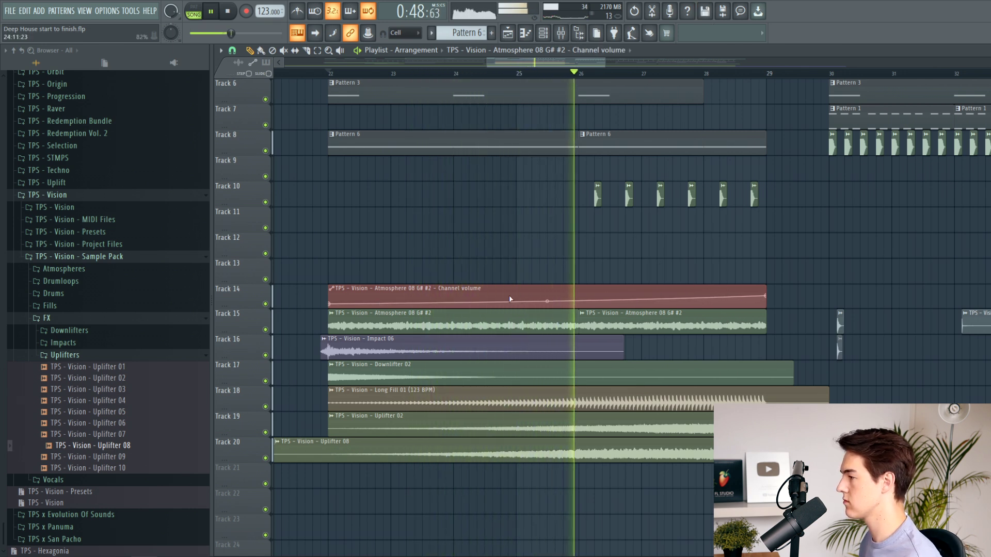
Step: Adjust the atmosphere volume automation's end point at bar 29 to about 71%
scroll(749, 293, "up", 3)
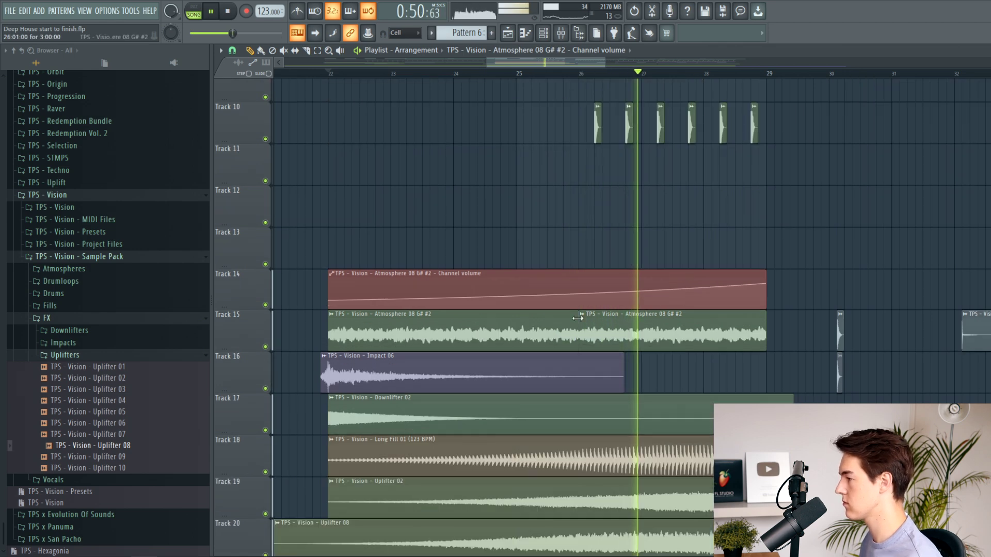
left_click_drag(765, 276, 770, 277)
key("ctrl+z")
key("space")
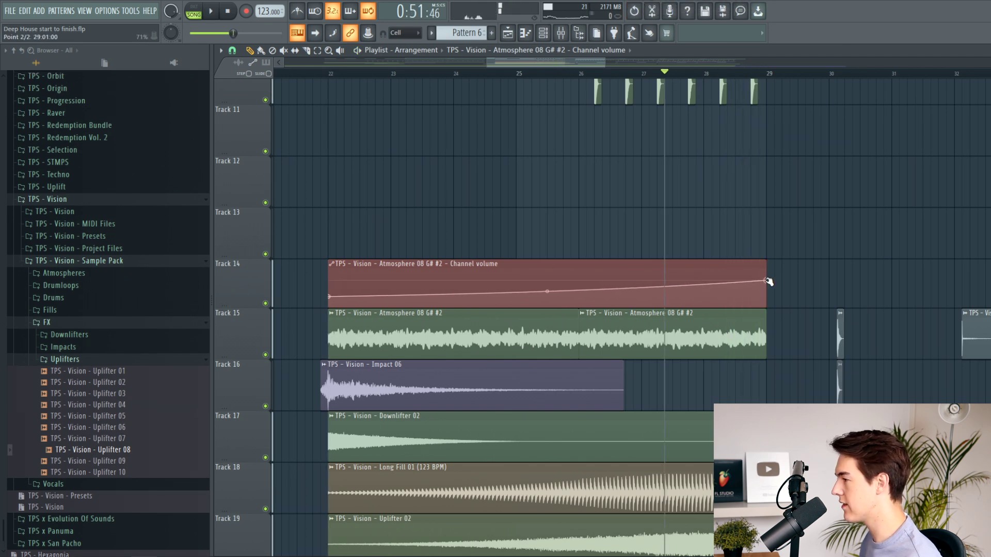
Step: Add a point around bar 28.5 in the atmosphere volume automation and drop its end at bar 29
scroll(723, 277, "down", 3)
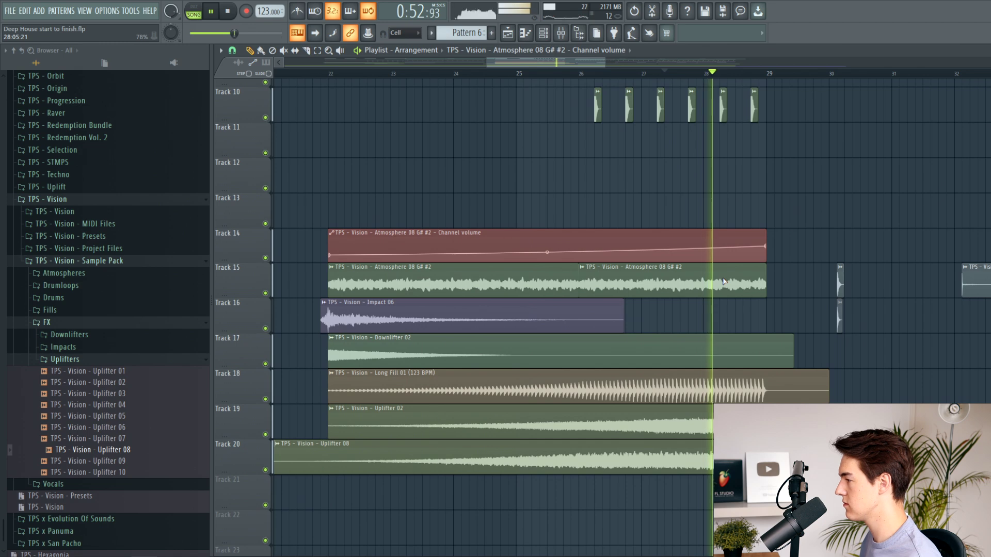
right_click(741, 251)
scroll(753, 251, "up", 3)
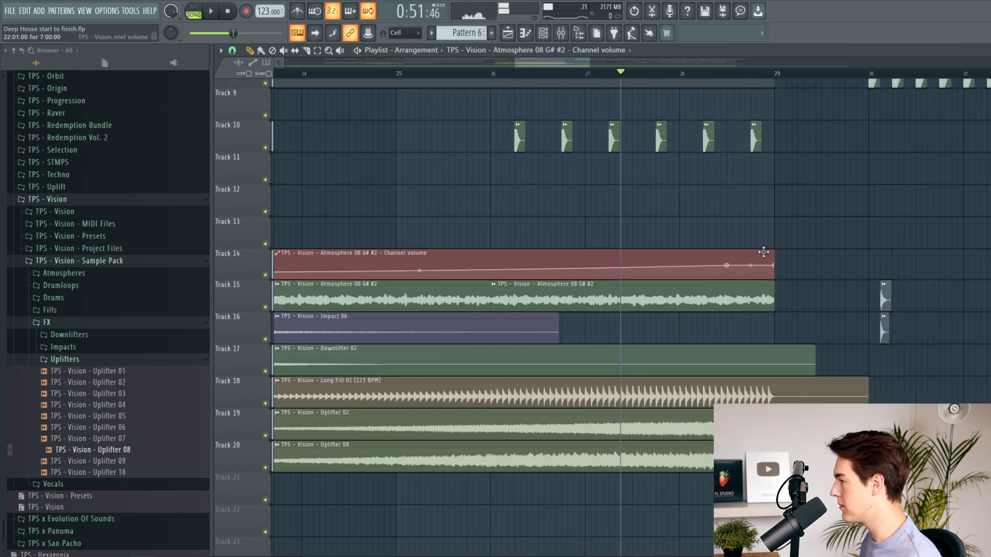
left_click(698, 81)
key("space")
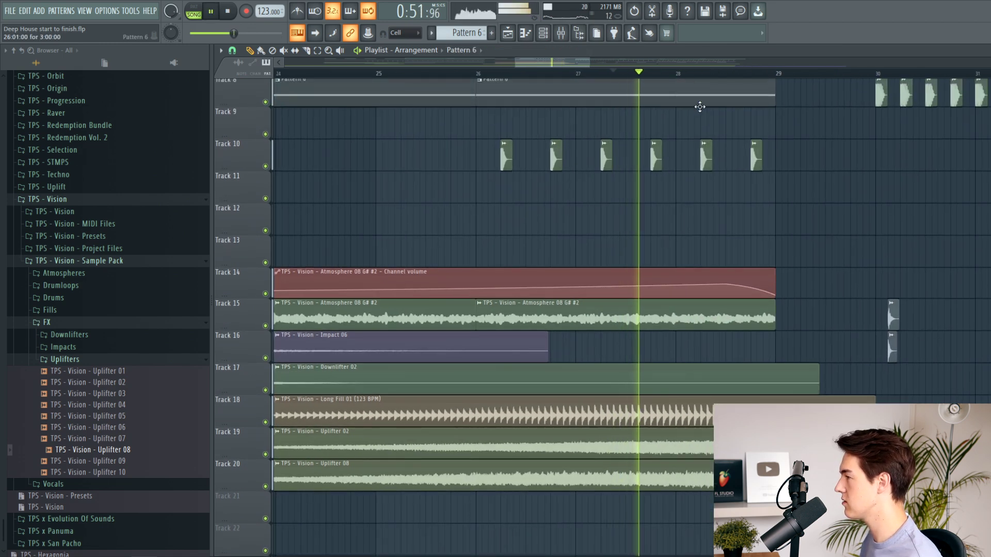
Step: Move the atmosphere volume automation's peak to bar 28 and raise its end point at bar 29 slightly
left_click_drag(751, 288, 678, 285)
key("space")
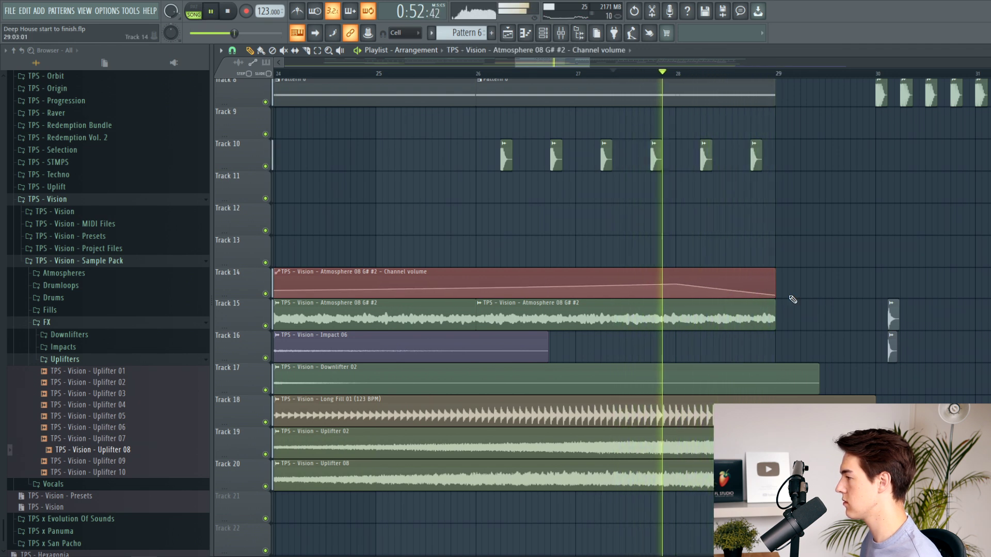
left_click_drag(778, 296, 778, 291)
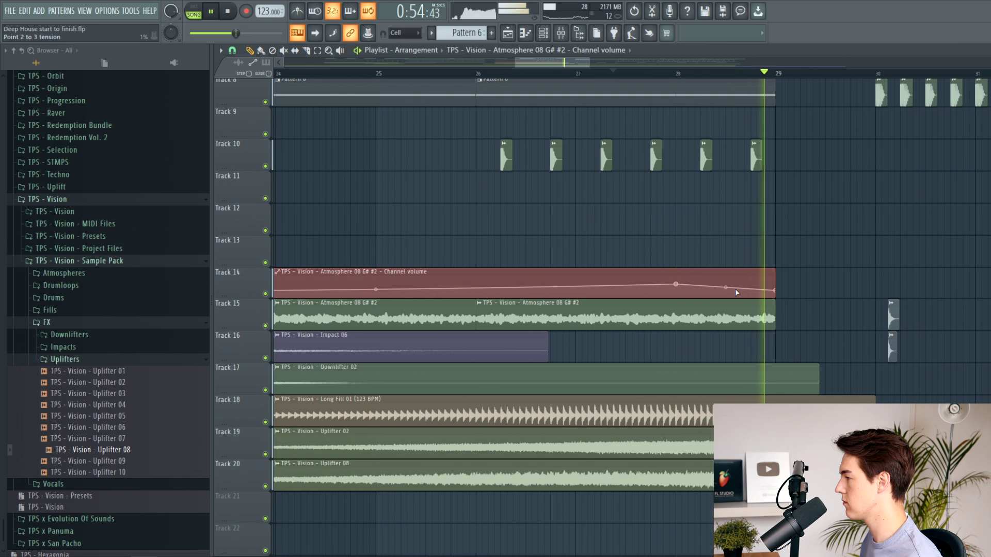
Step: Place a copy of Drumloop 14 on Track 13 at bar 26 and trim it to end at bar 29
scroll(738, 284, "down", 3)
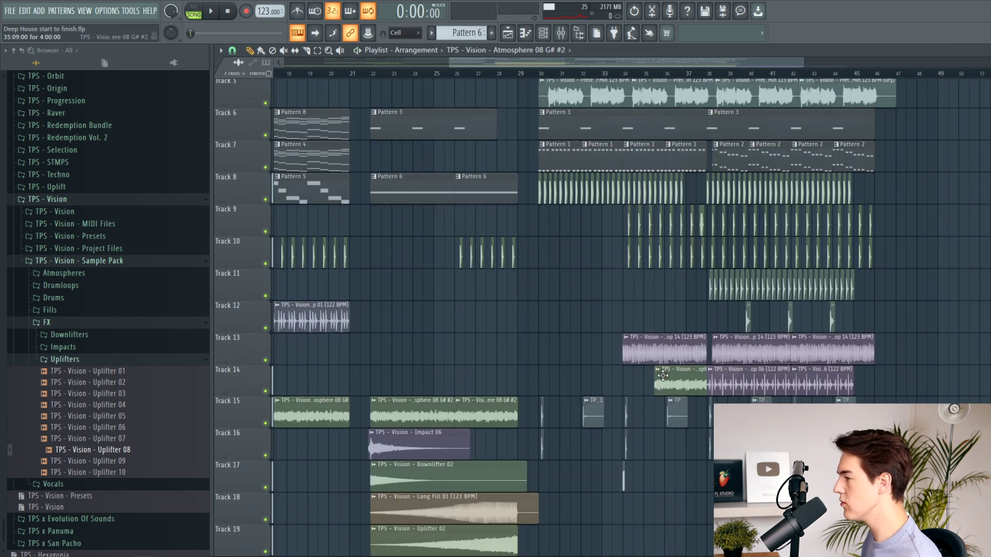
right_click(663, 376)
left_click(659, 352)
left_click(451, 327)
scroll(439, 329, "up", 4)
left_click_drag(494, 330, 518, 336)
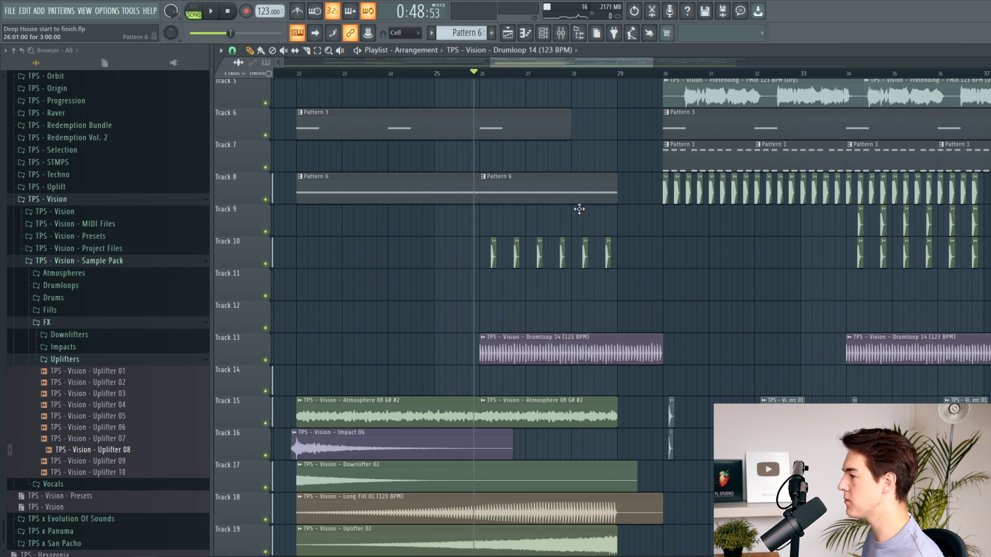
scroll(620, 238, "up", 3)
left_click_drag(684, 353, 613, 357)
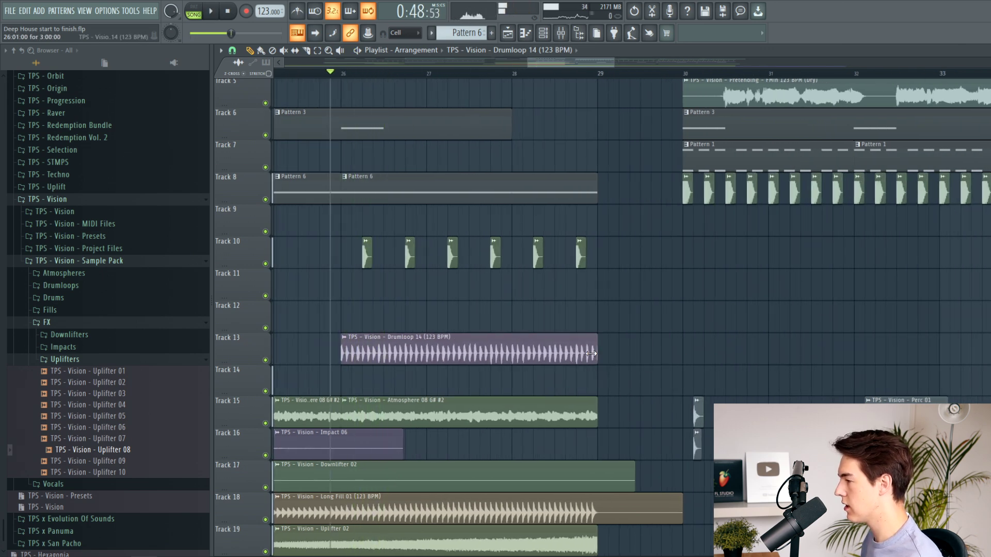
Step: Make the build-up's Drumloop 14 clip unique and lower its channel volume to about 19%
left_click(344, 337)
left_click(371, 419)
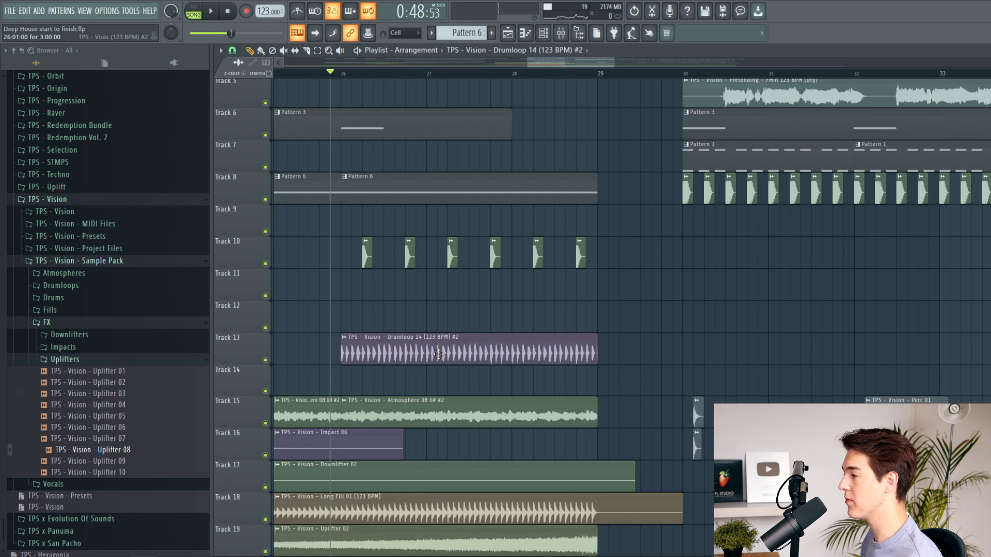
double_click(439, 354)
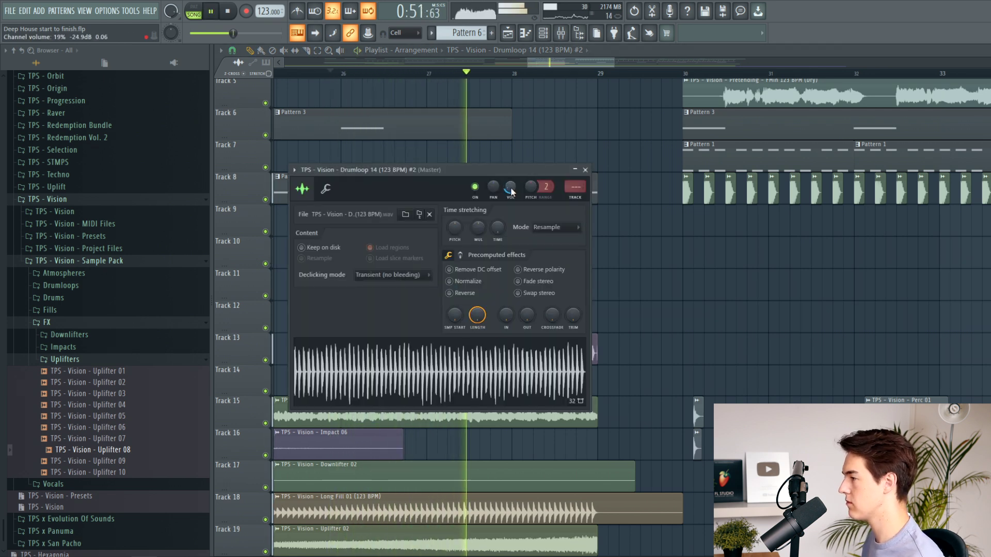
key("Escape")
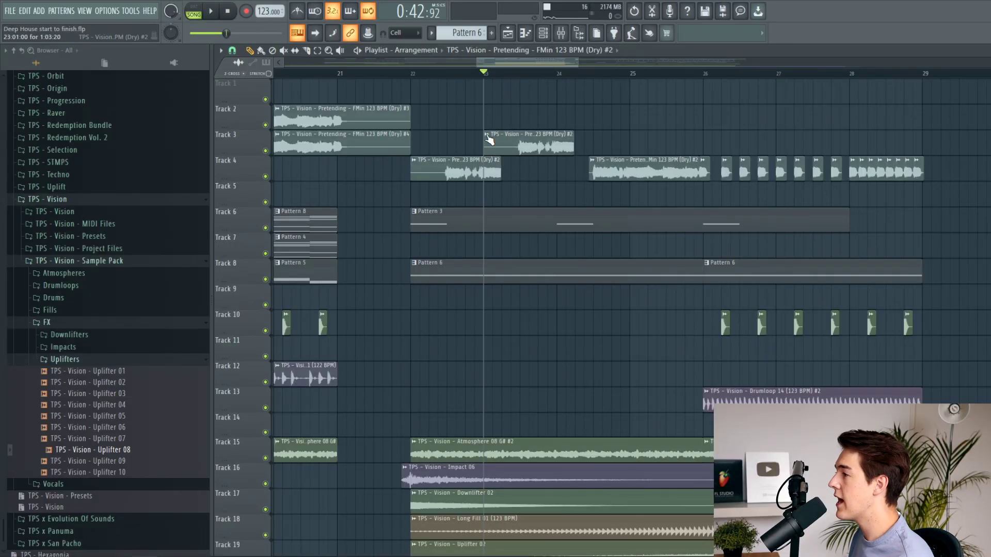
Step: Make the Pretending vocal clip at bar 23 on Track 3 unique and solo that track
left_click(487, 135)
left_click(527, 216)
right_click(265, 151)
scroll(521, 80, "up", 5)
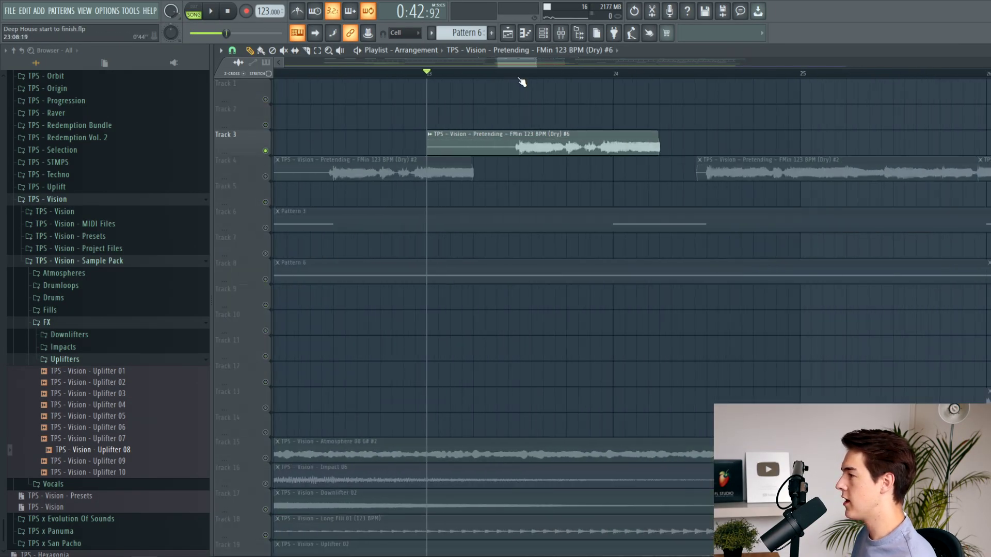
Step: Raise the pitch of the unique Pretending vocal clip at bar 23 in its channel settings during playback
double_click(540, 150)
left_click_drag(472, 250, 475, 231)
key("space")
left_click(599, 184)
scroll(576, 123, "down", 4)
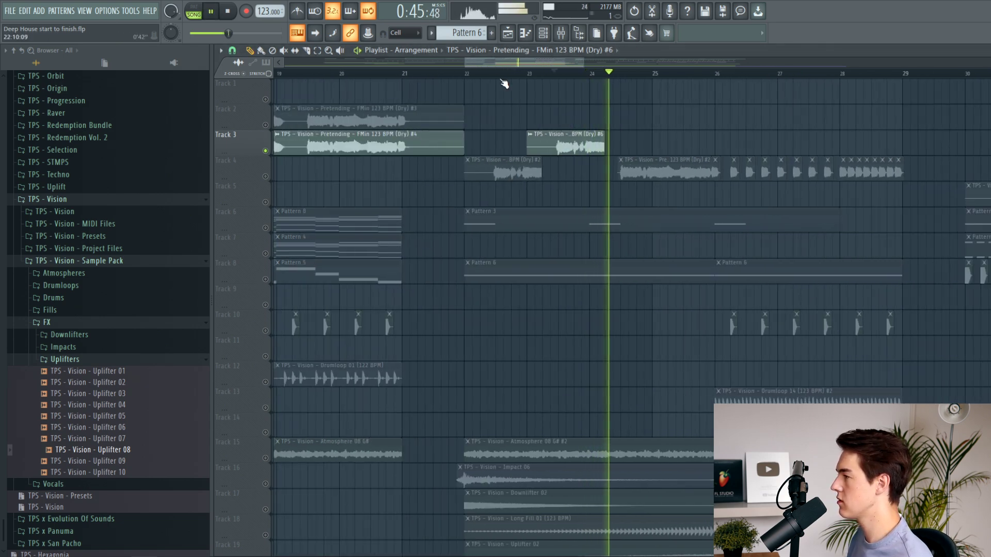
Step: Unsolo Track 3 and play the vocal chops with the full build-up from shortly after bar 22
left_click(481, 74)
key("space")
right_click(266, 151)
key("space")
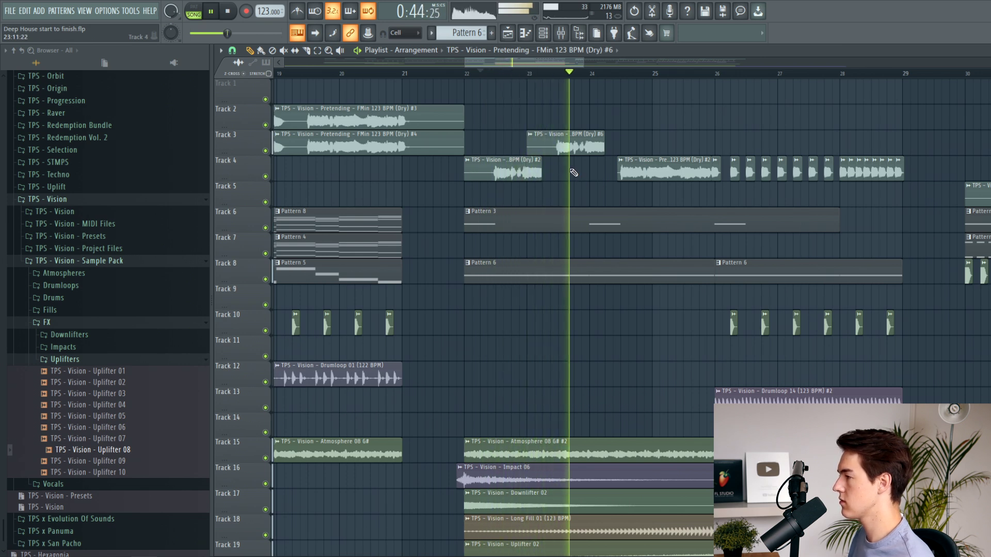
key("space")
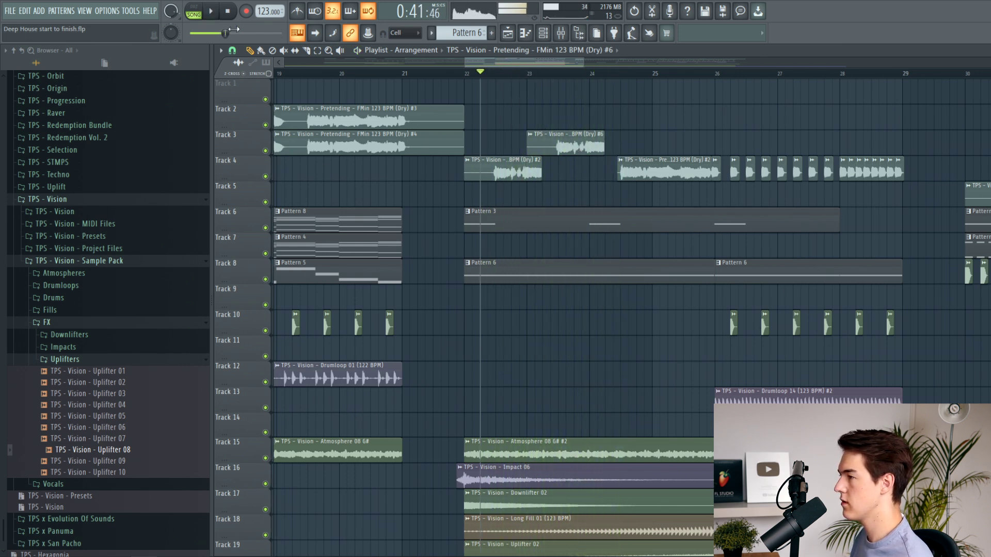
Step: Route the unique Pretending vocal channel to the free mixer insert 27
left_click(553, 34)
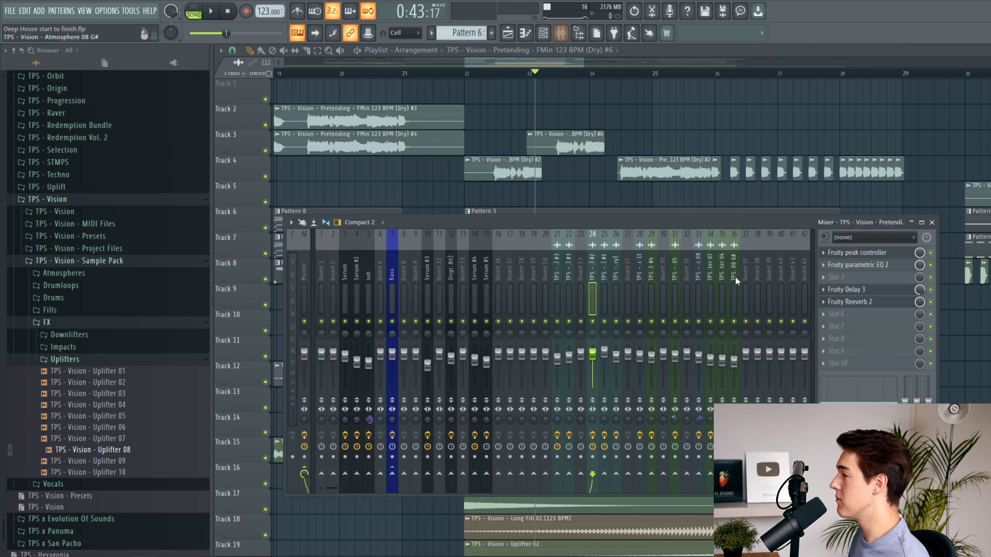
left_click(633, 273)
key("ctrl+l")
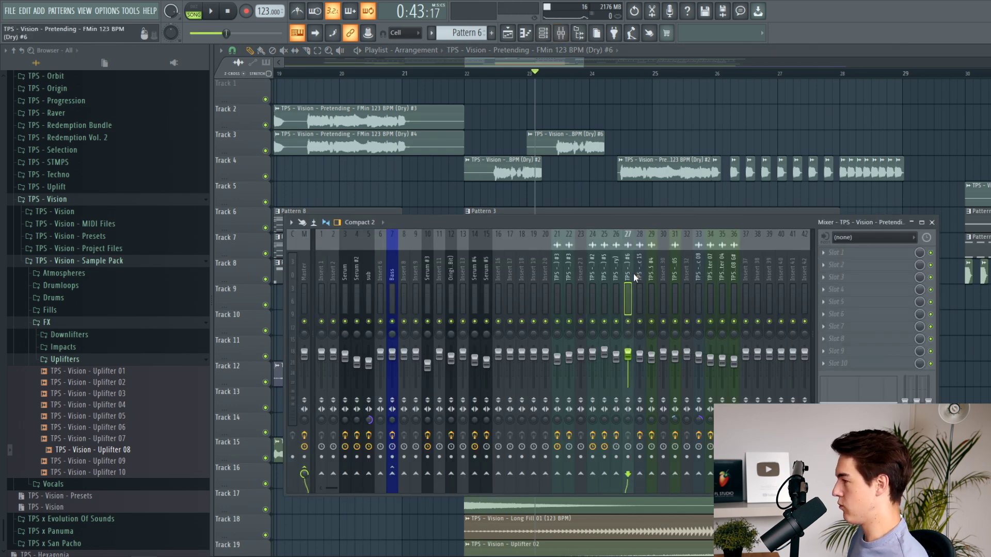
Step: Load Fruity Reeverb 2 in the first effect slot of insert 27 and set its wet level to about 88%
left_click(838, 253)
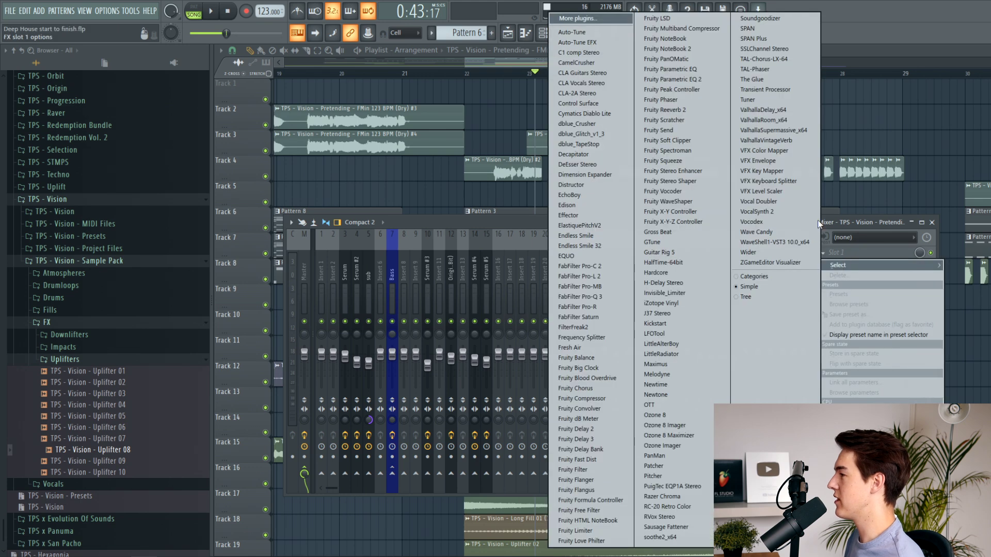
left_click(696, 115)
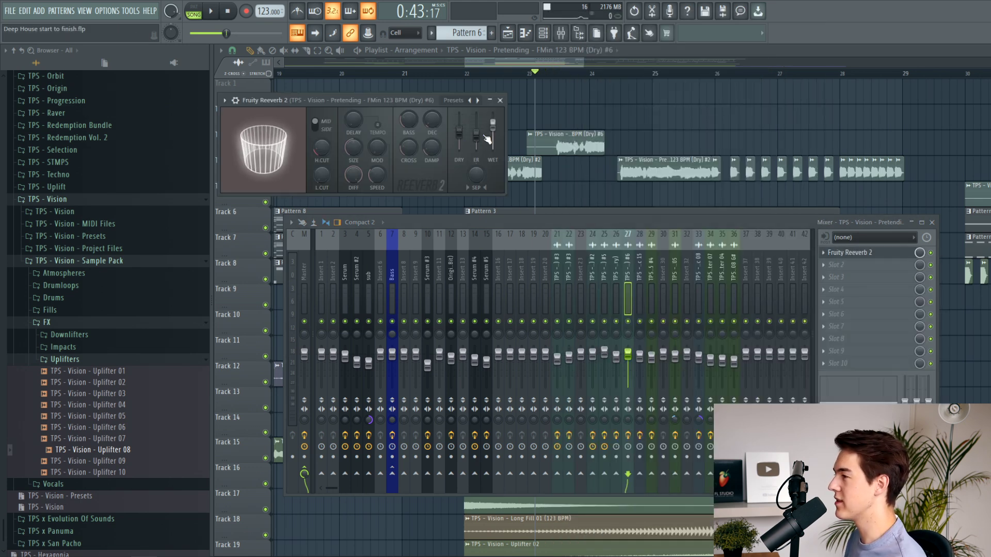
key("space")
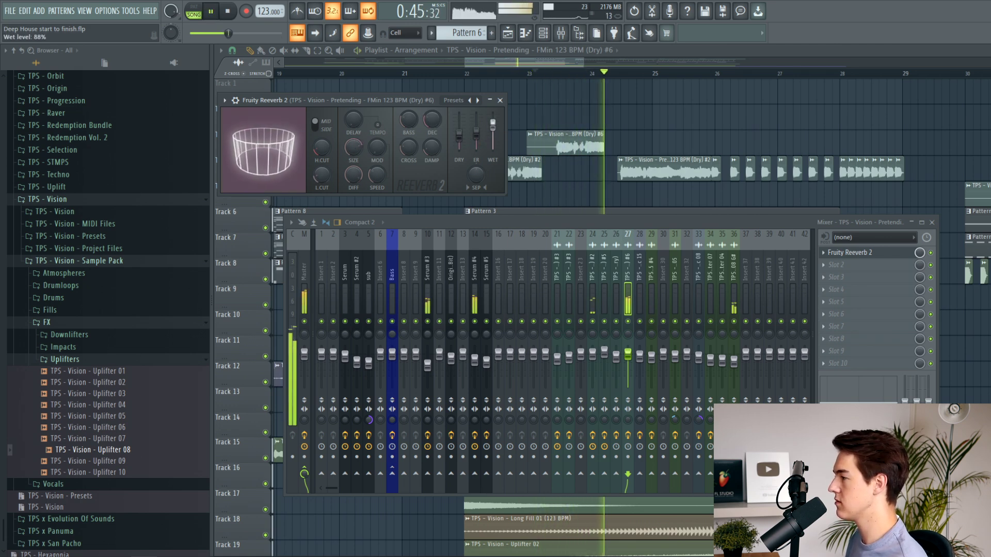
key("space")
Step: Load Fruity Parametric EQ 2 on insert 27, apply a preset cutting lows and highs, and move it ahead of Fruity Reeverb 2
left_click(873, 277)
left_click(727, 111)
left_click(557, 128)
left_click(587, 242)
key("space")
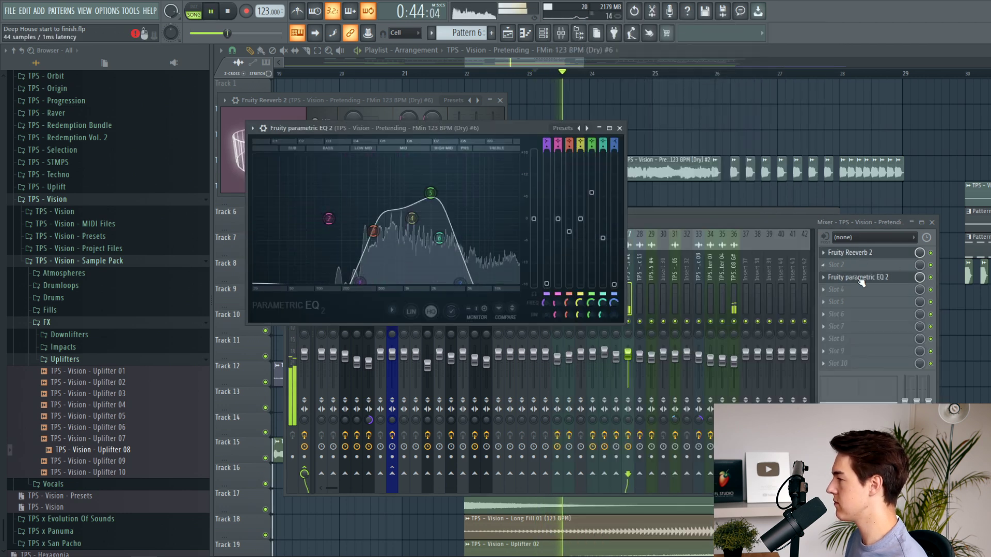
left_click_drag(858, 277, 861, 256)
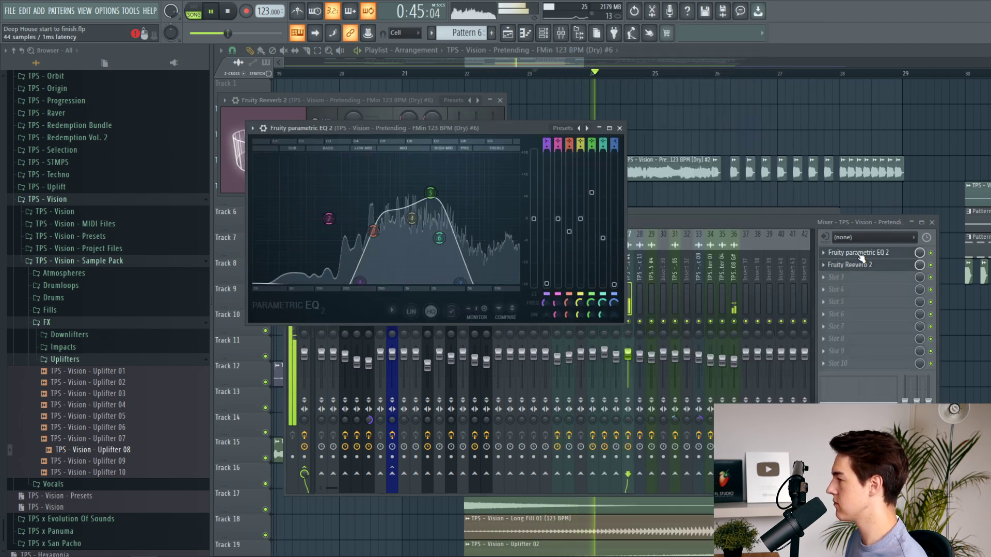
Step: Close the EQ, play the build-up, and lower mixer insert 27's volume to about 61%
left_click(620, 128)
key("space")
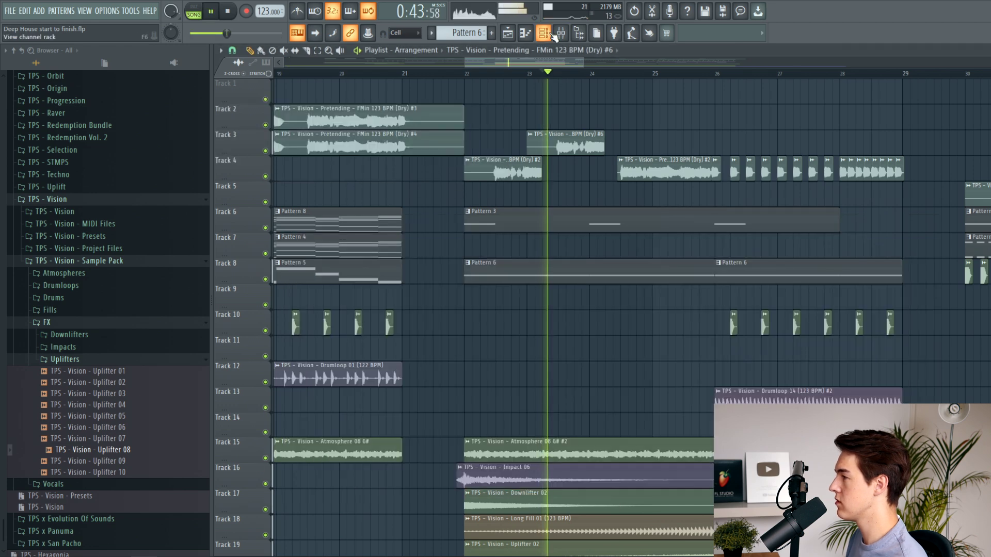
left_click(563, 37)
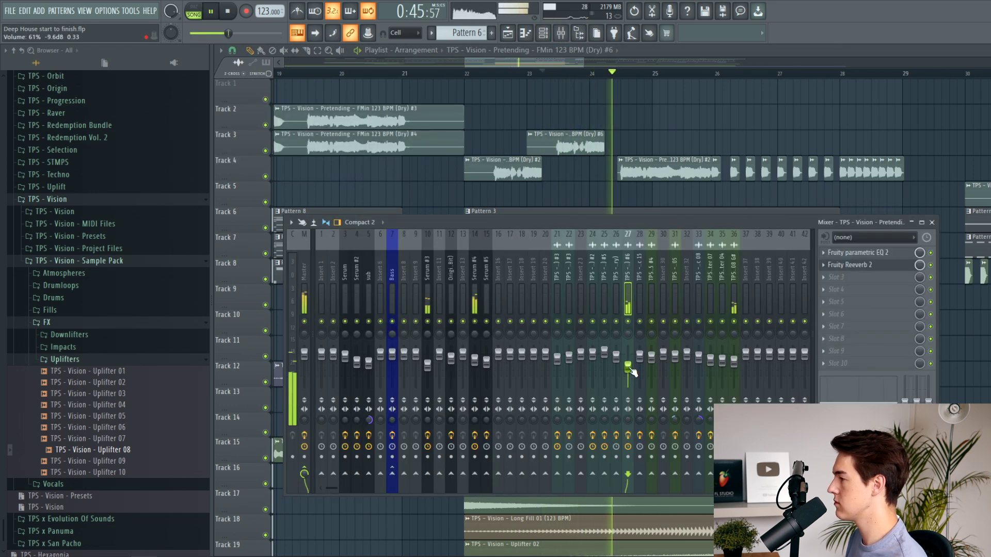
key("F9")
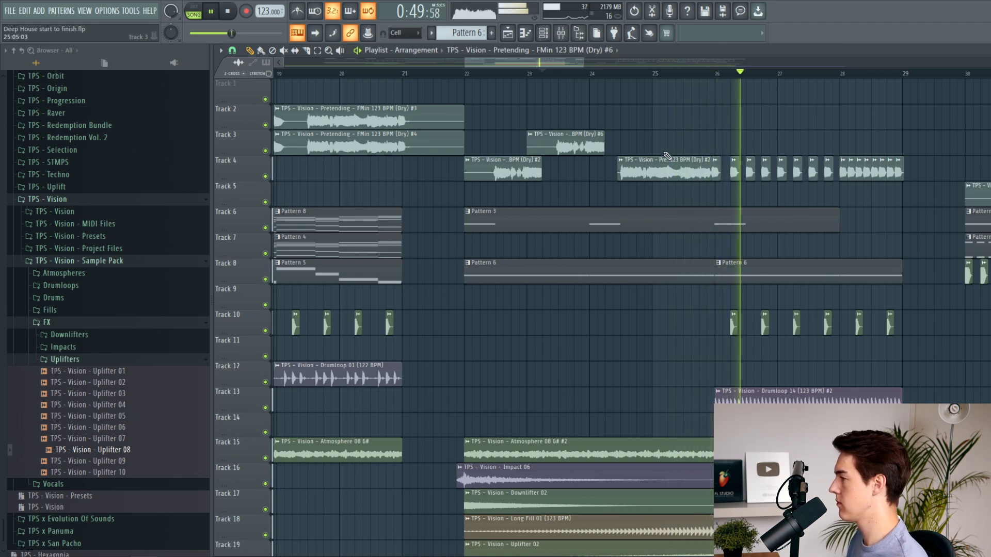
Step: Browse the Perc Fills samples and place Perc Fill 01 on Track 13 shortly before bar 22
scroll(629, 153, "down", 3)
scroll(629, 153, "down", 5)
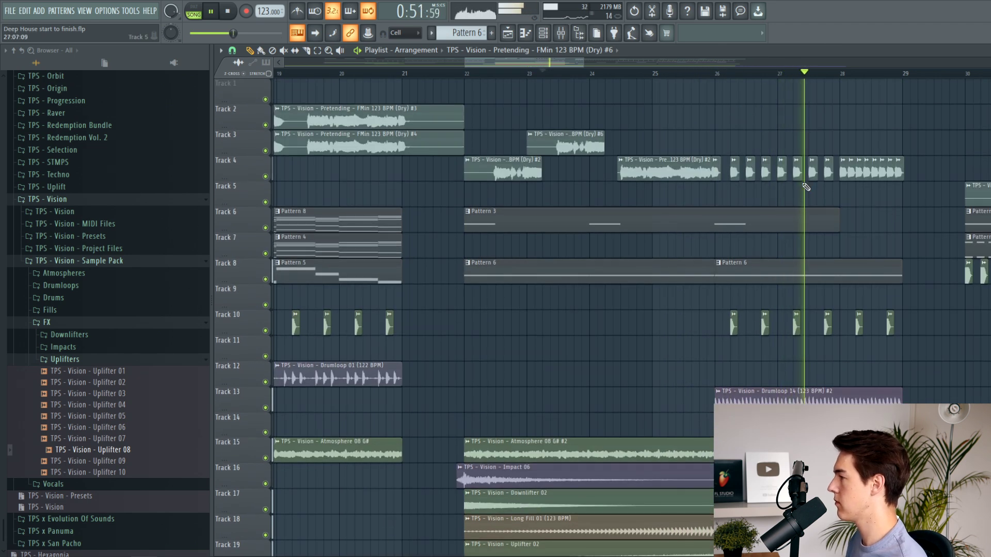
scroll(800, 194, "down", 8)
scroll(782, 262, "up", 2)
left_click_drag(702, 402, 684, 401)
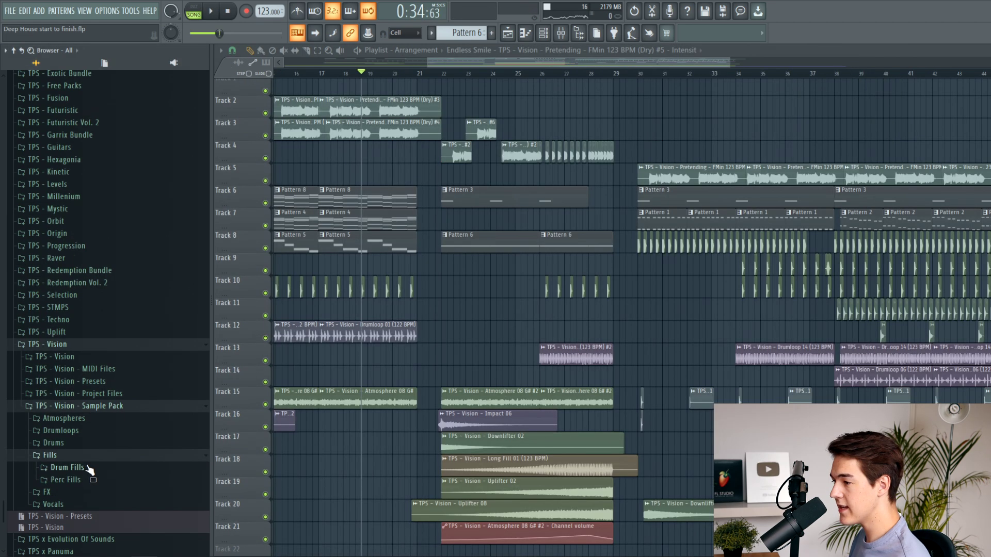
left_click(89, 477)
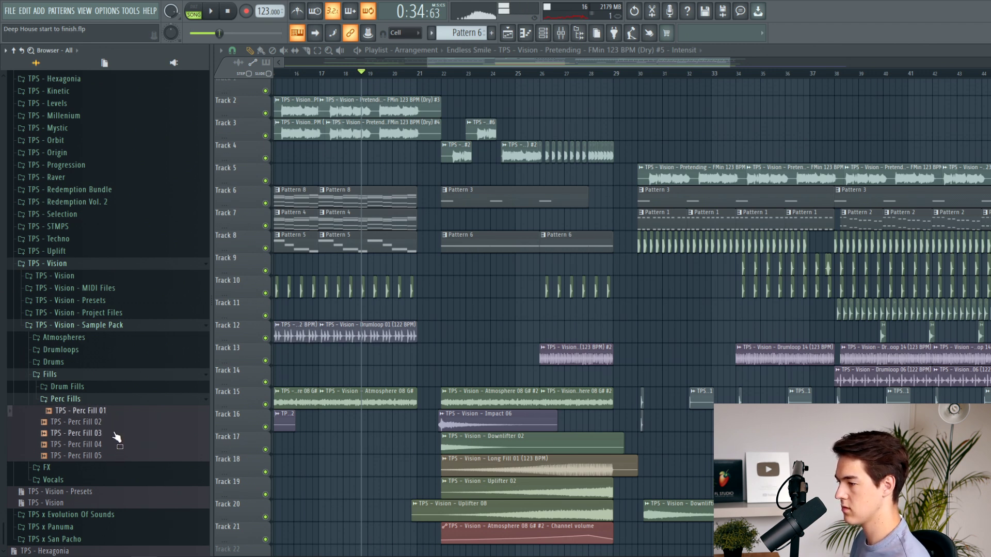
left_click_drag(446, 352, 432, 356)
scroll(425, 375, "up", 5)
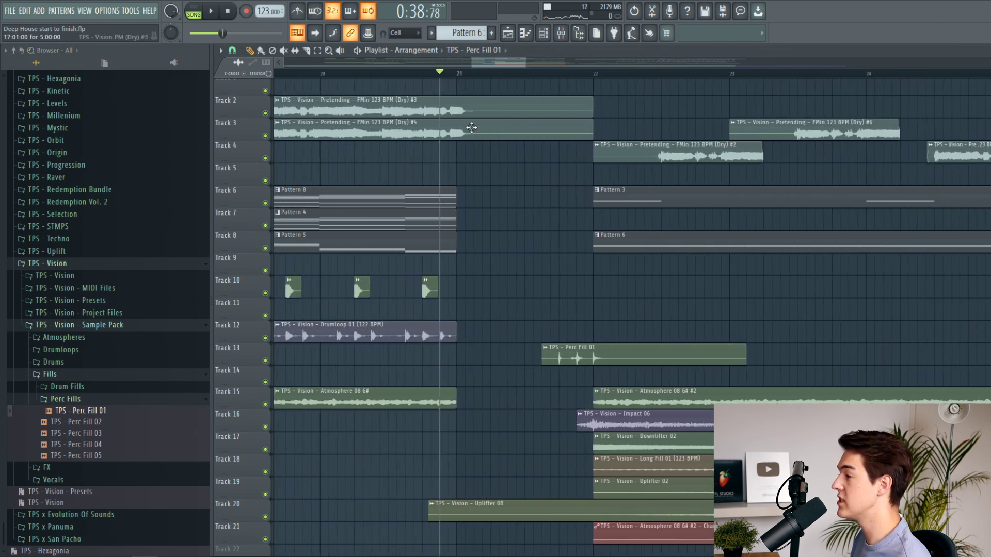
Step: Move the Perc Fill 01 clip earlier to start at 21:09:00 and play the transition into the build-up
key("space")
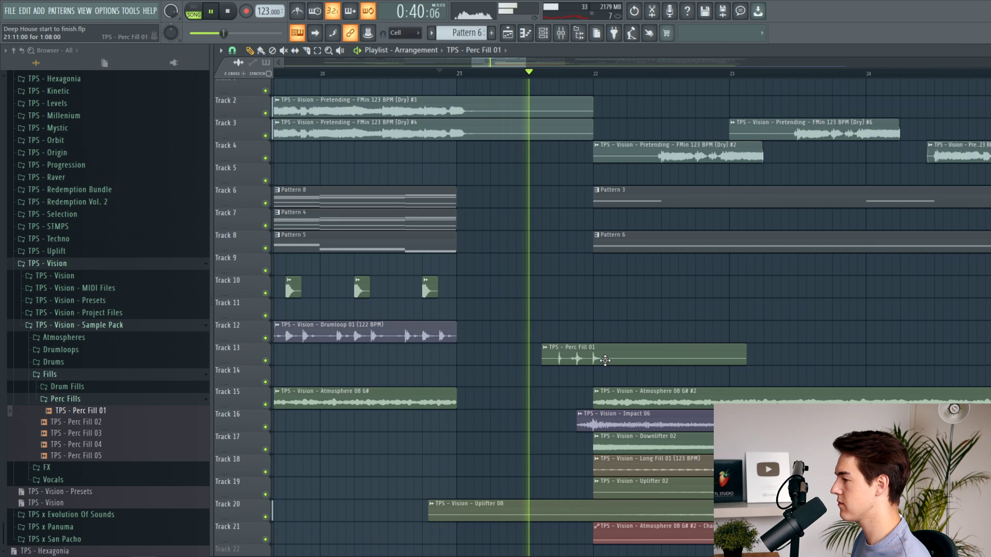
left_click_drag(599, 354, 582, 354)
key("space")
key("space")
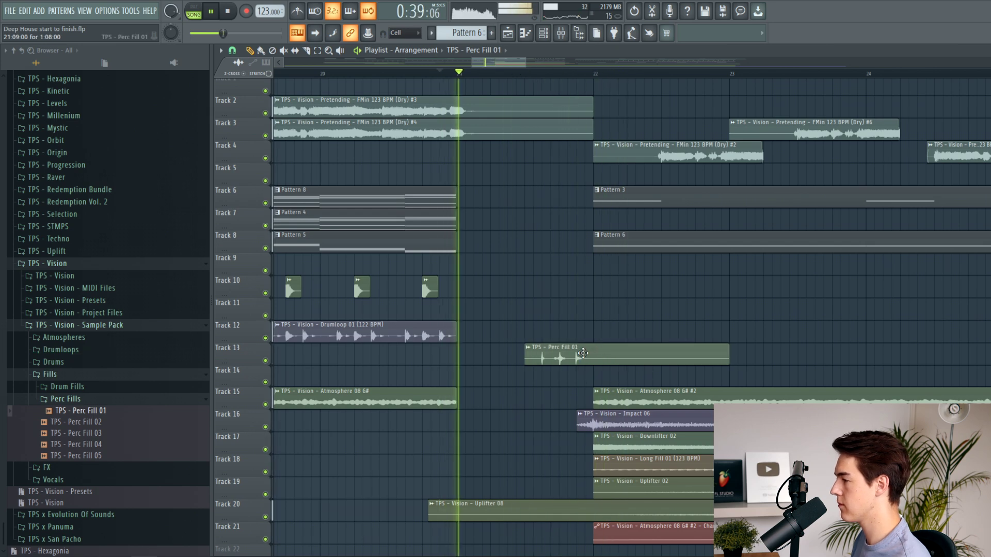
left_click(278, 73)
scroll(422, 268, "down", 5)
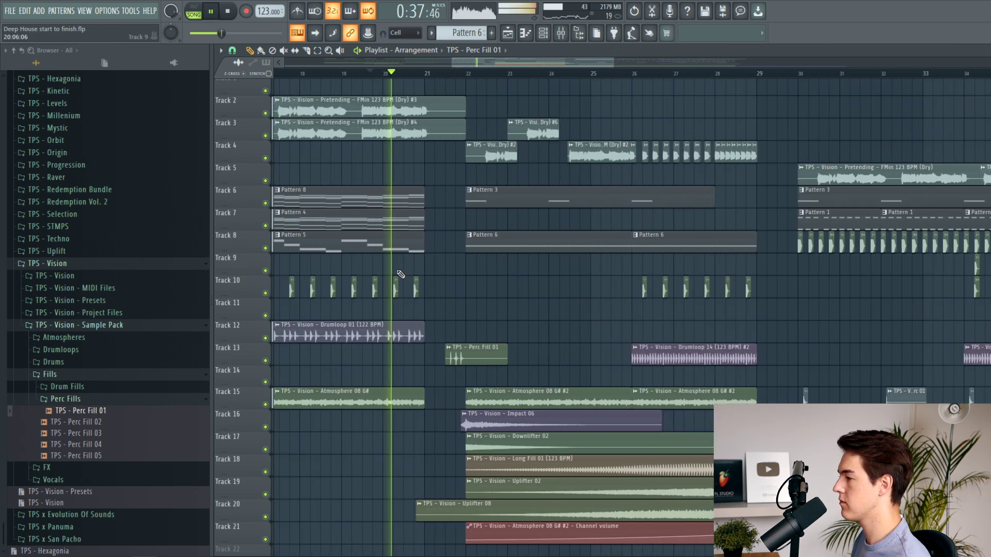
scroll(400, 276, "up", 1)
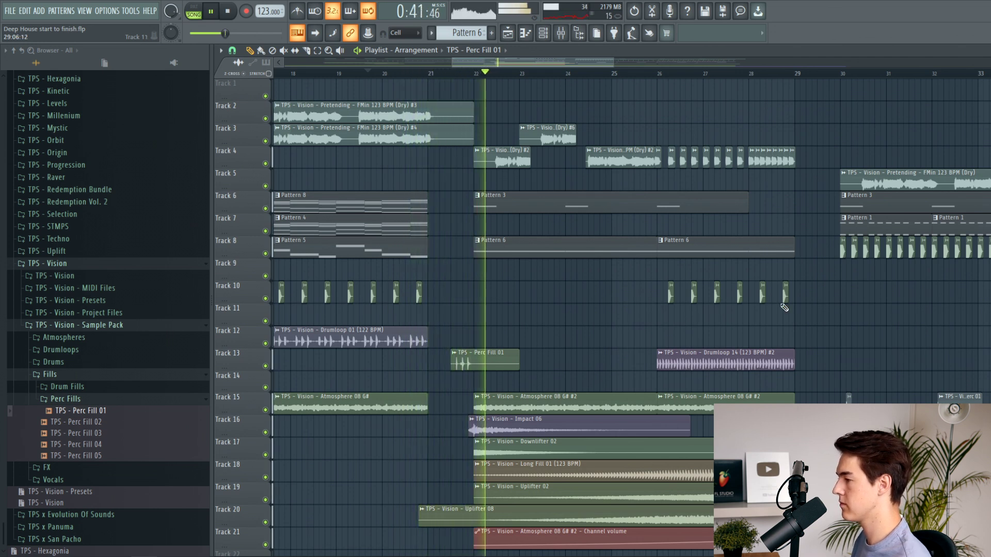
Step: Solo Track 13 and play the Perc Fill 01 clip from about the middle of bar 21
left_click(229, 11)
left_click(445, 76)
scroll(445, 76, "up", 4)
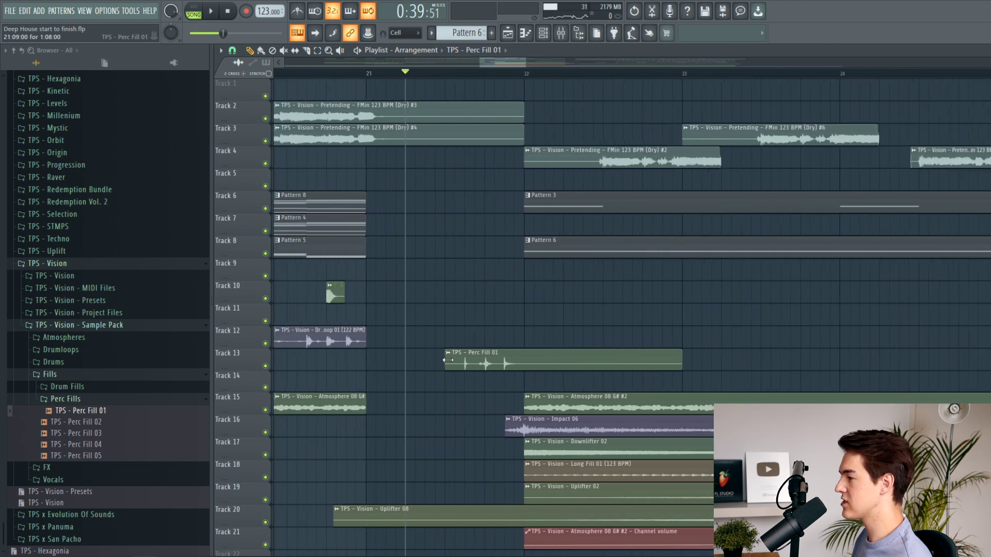
right_click(260, 367)
left_click(258, 374)
right_click(265, 367)
key("space")
Step: Route the Perc Fill 01 channel to free mixer insert 38 and load Fruity Reeverb 2 in its second effect slot
left_click(545, 33)
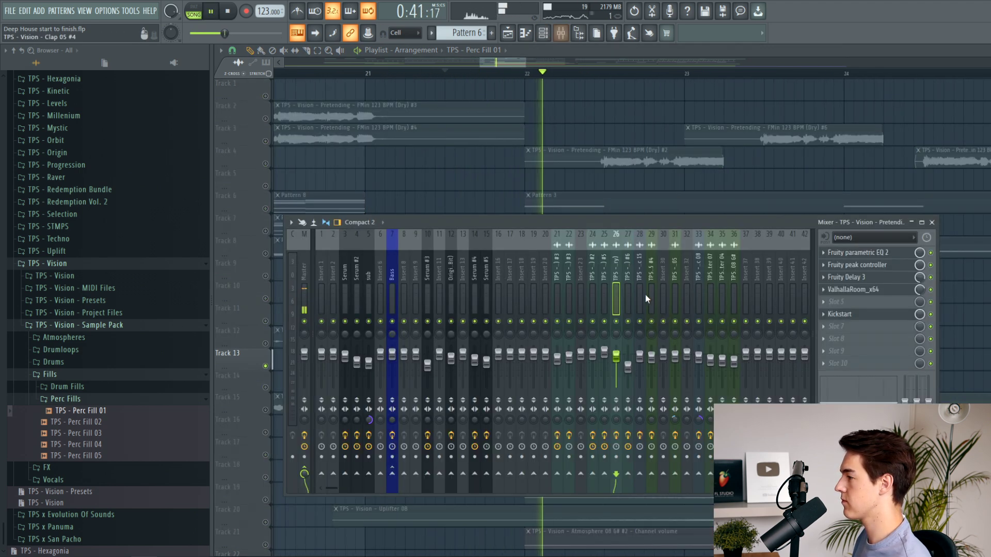
left_click(758, 281)
left_click(837, 265)
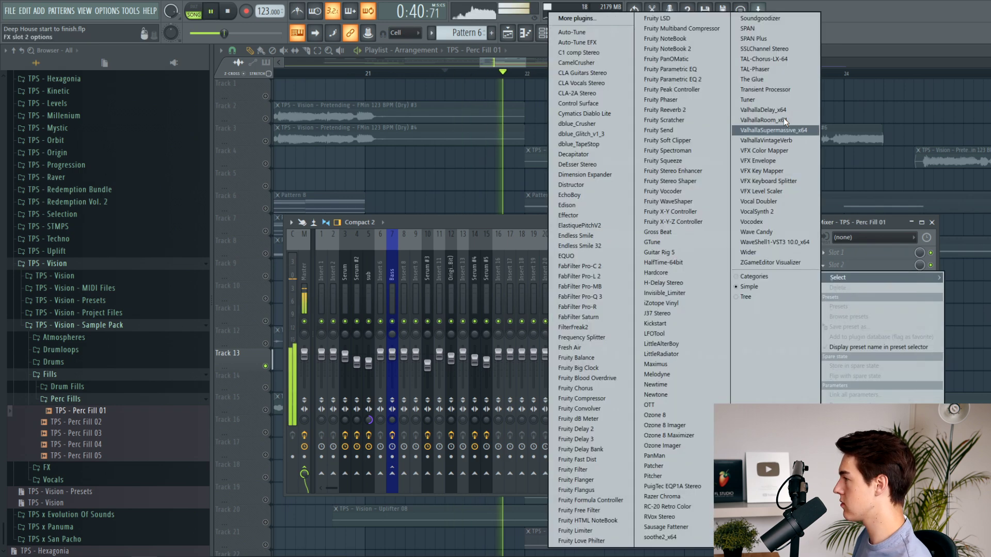
left_click(696, 123)
Step: Lower the reverb's dry level, raise its wet level, set the decay time to 4.5 seconds, and lower insert 38's fader slightly
left_click_drag(557, 219, 559, 229)
left_click_drag(591, 233, 590, 219)
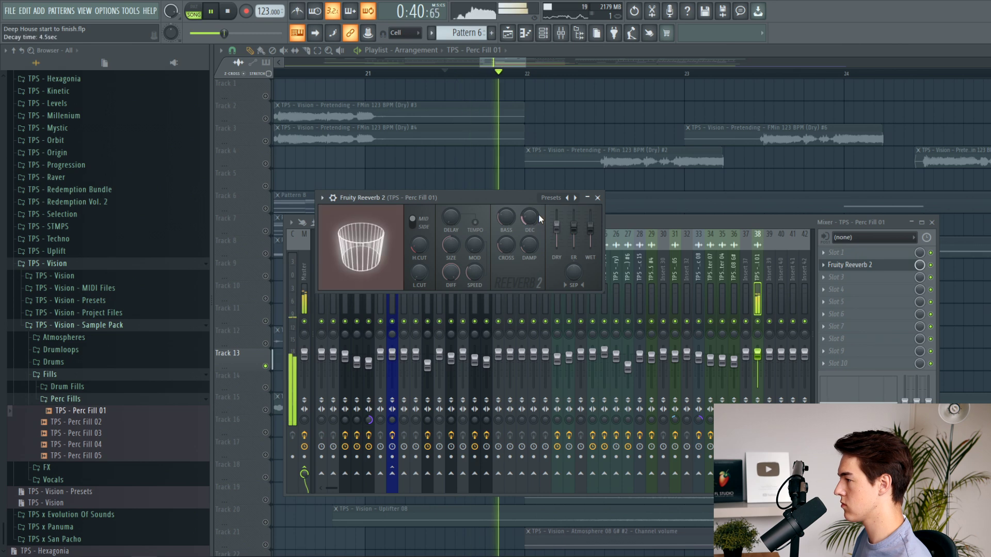
left_click_drag(758, 355, 758, 364)
key("space")
key("space")
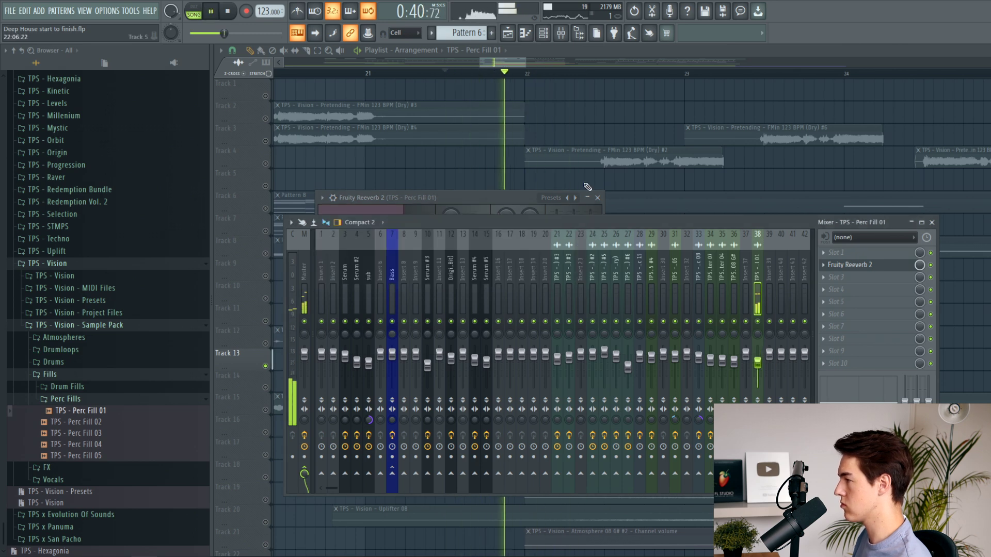
Step: Unsolo Track 13 and play the transition into the build-up with all tracks from about bar 20
key("F12")
left_click(284, 74)
key("F9")
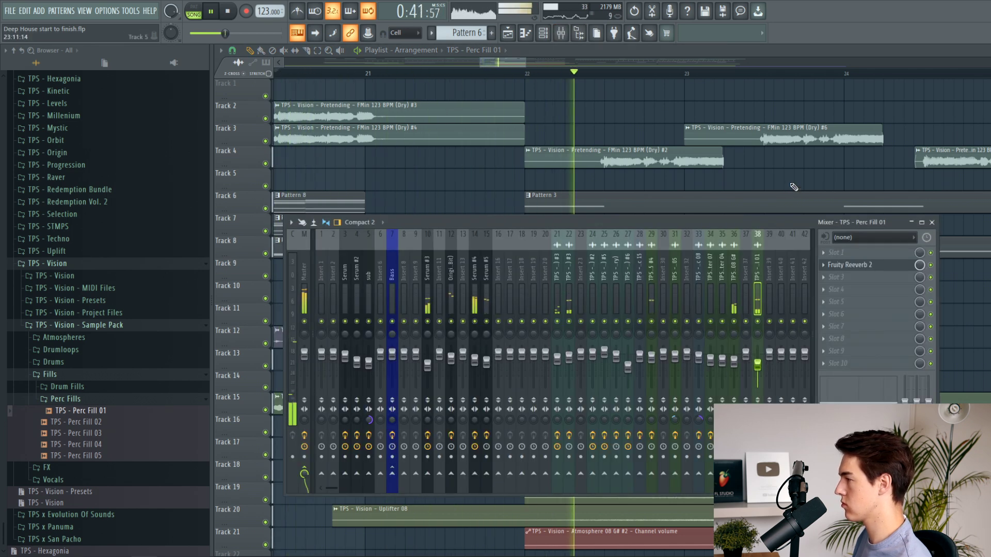
key("F9")
scroll(540, 293, "down", 2)
key("space")
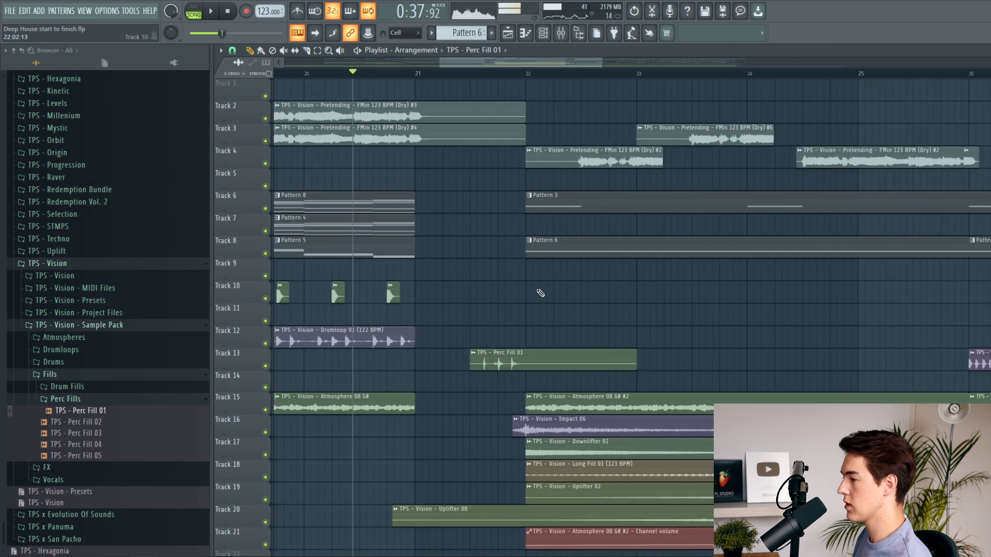
Step: Copy the Uplifter 04 clip on Track 19 to bar 19 so it leads into bar 22, and make the copy unique
scroll(537, 300, "down", 8)
scroll(461, 377, "up", 4)
left_click_drag(341, 385, 507, 394)
left_click(465, 374)
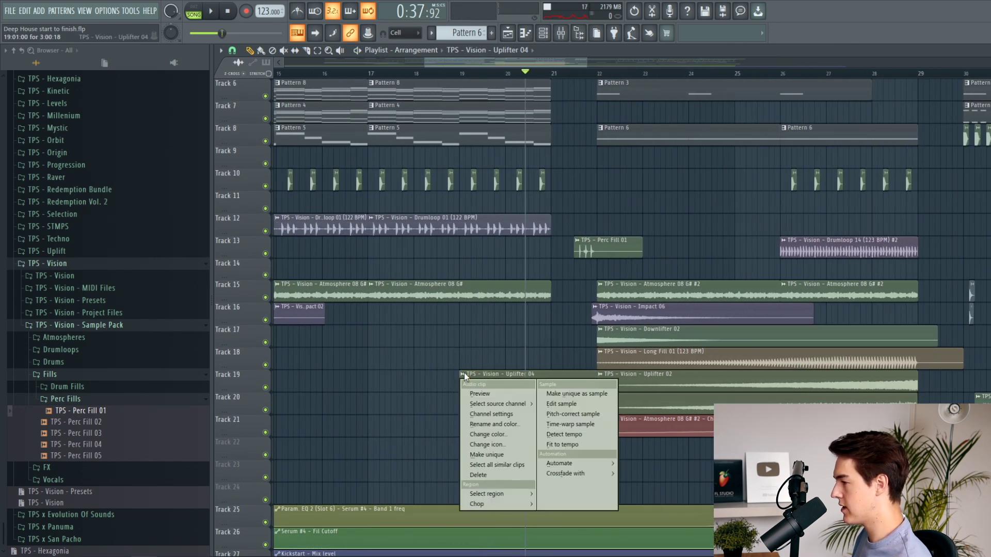
left_click(489, 457)
Step: Increase the fade-in of the unique Uplifter 04 sample in its channel settings while the arrangement plays
double_click(510, 382)
key("space")
left_click_drag(435, 253, 435, 235)
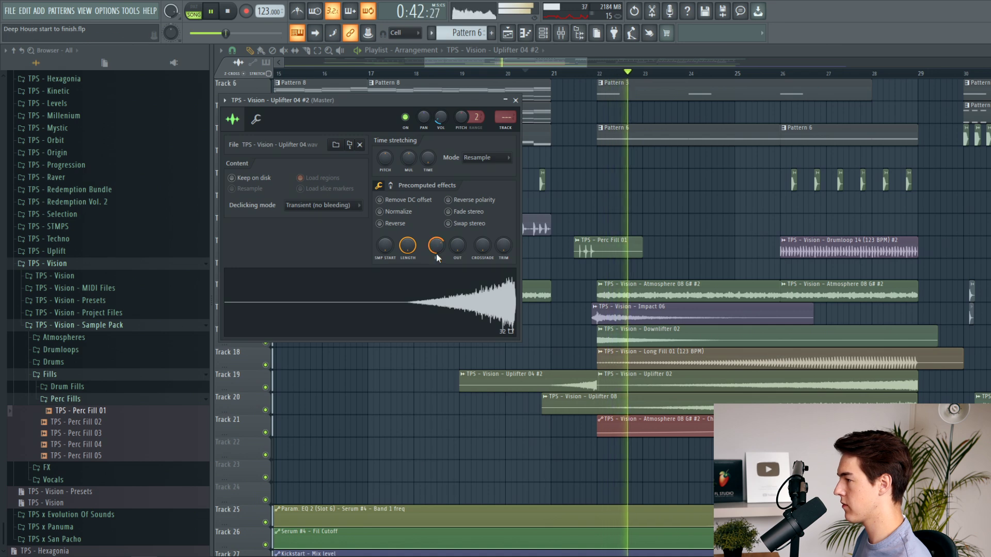
left_click(567, 384)
Step: Listen through the whole build-up with the new uplifter and fill until just before bar 29
scroll(559, 385, "down", 3)
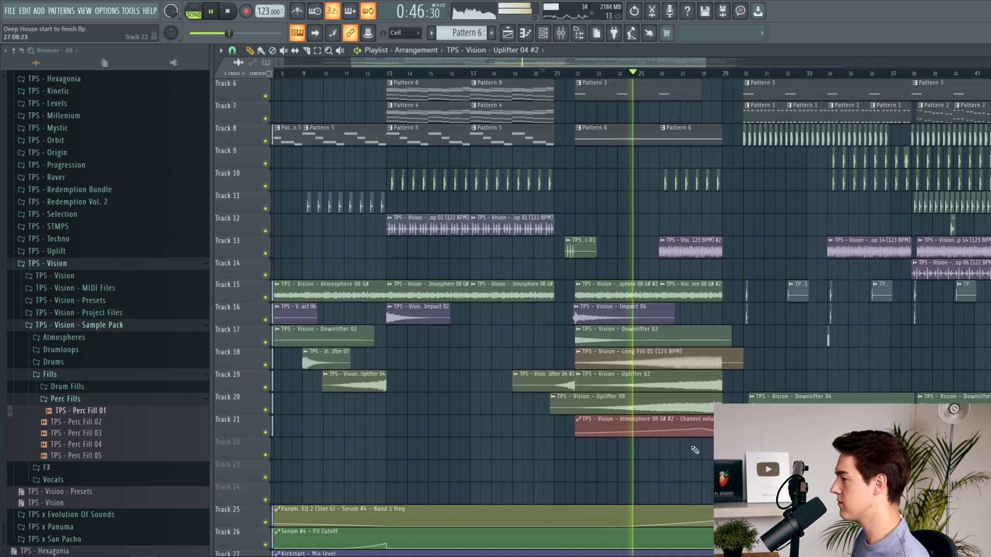
scroll(694, 450, "up", 3)
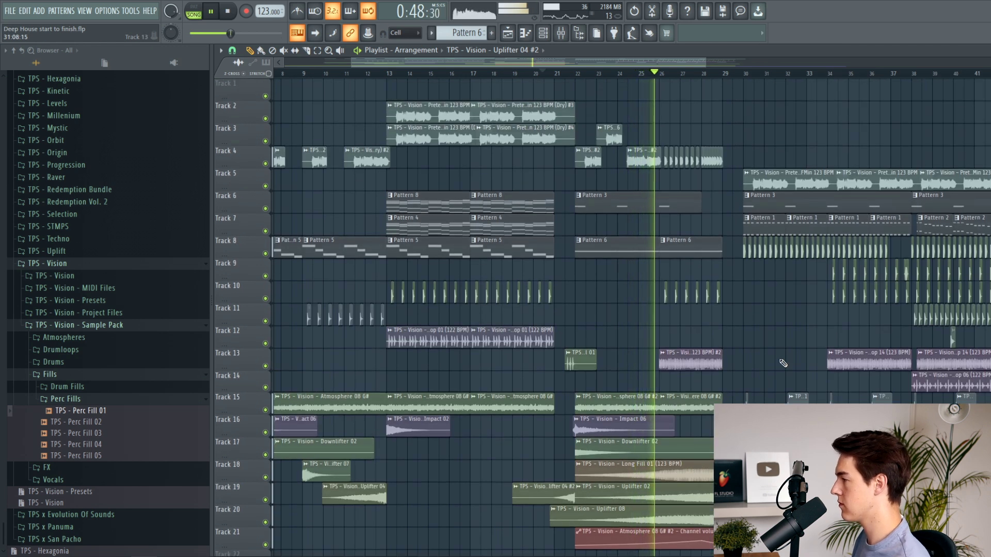
scroll(785, 348, "up", 2)
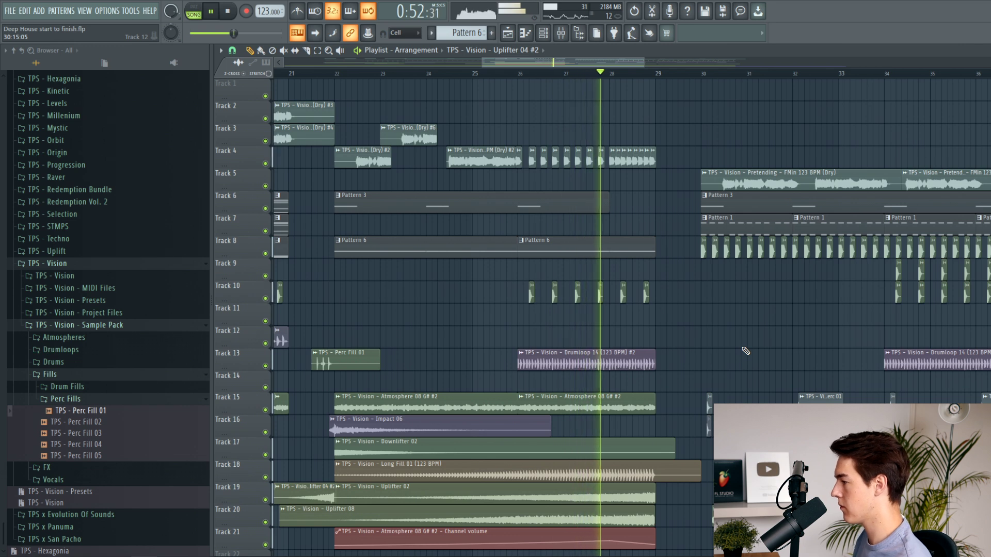
scroll(744, 352, "down", 2)
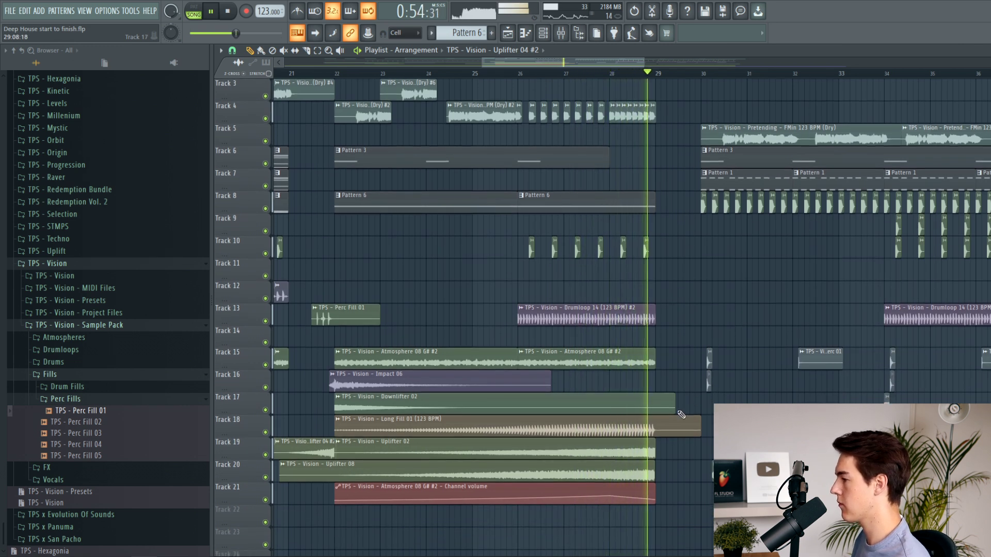
key("space")
Step: Check the miscellaneous channel settings of Atmosphere 08 G# #2 and play the end of the build-up from about bar 28
double_click(652, 355)
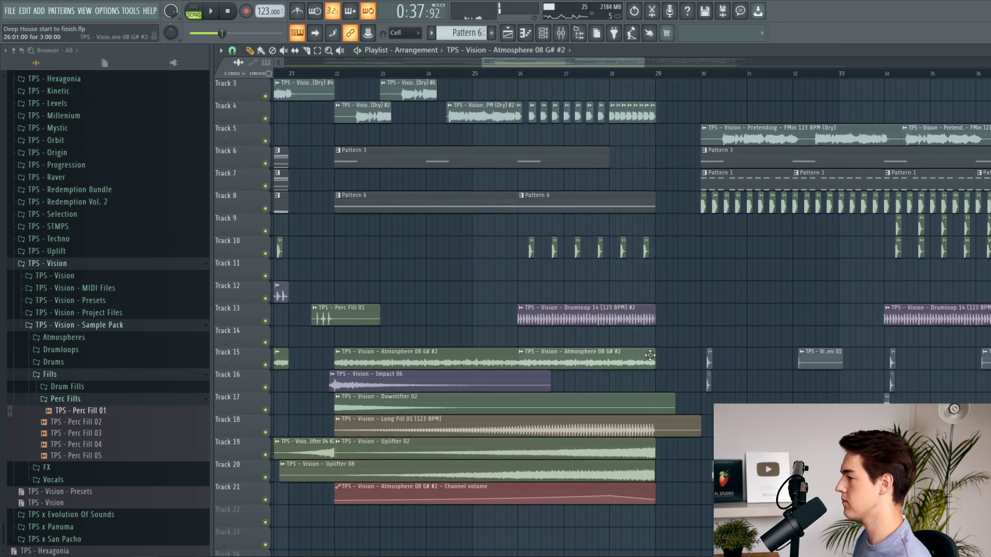
left_click(298, 161)
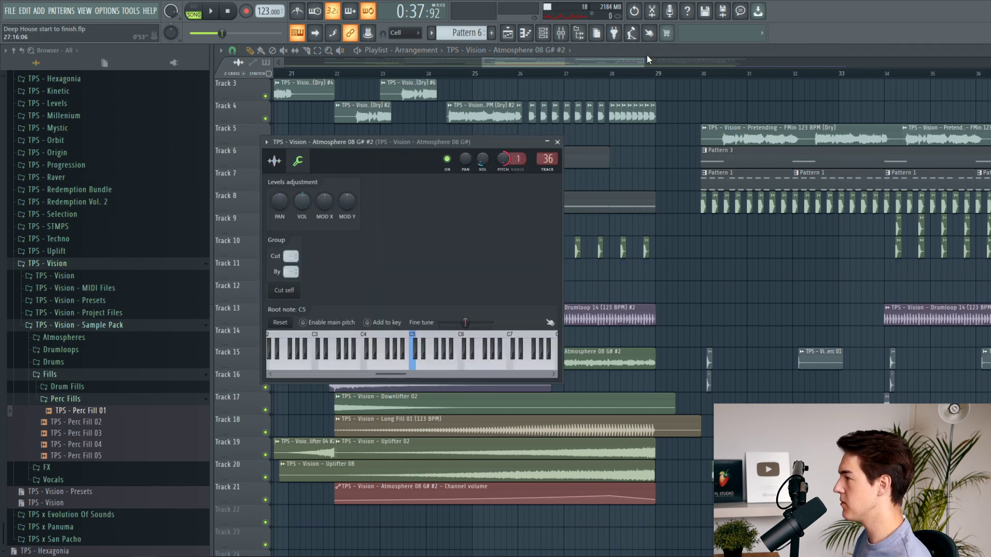
left_click(616, 74)
key("space")
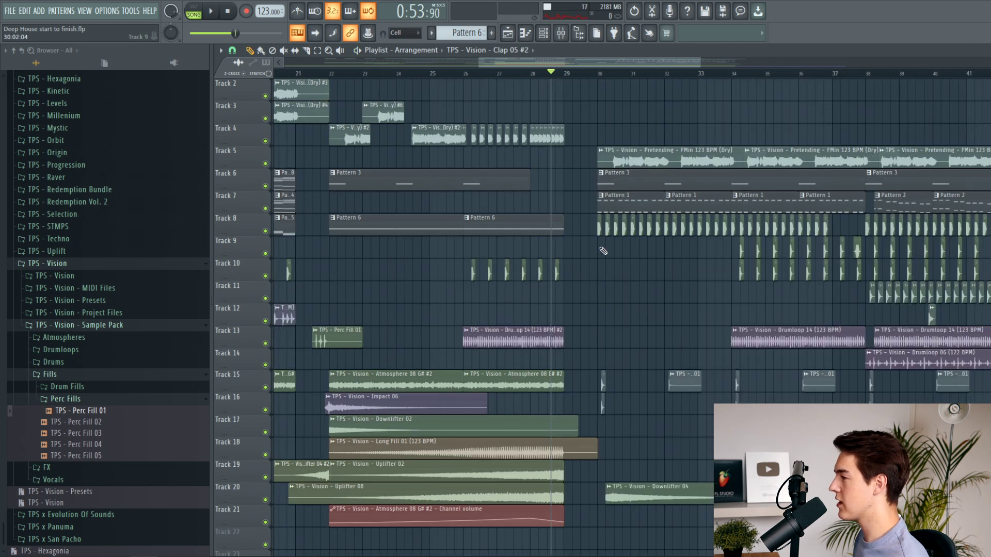
Step: Position the reversed Clap 05 clip on Track 9 at 29:15:08, just before the bar 30 kick, and make it unique
scroll(590, 250, "up", 8)
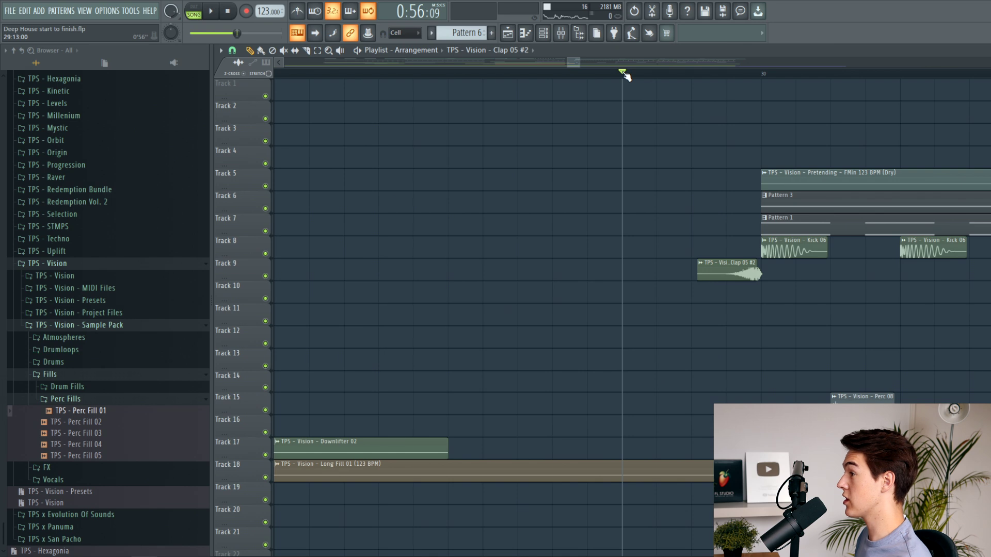
left_click_drag(713, 273, 720, 273)
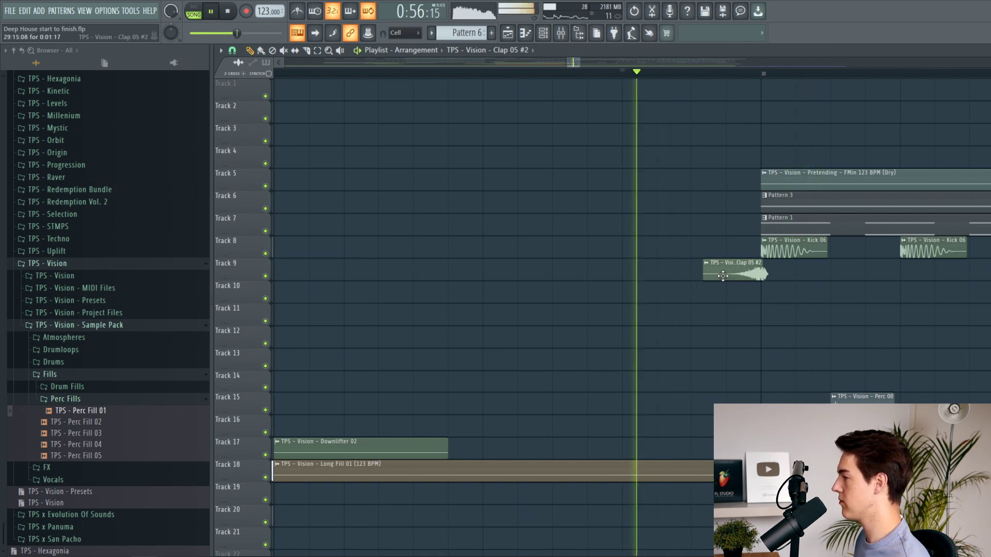
key("space")
left_click(706, 263)
left_click(737, 342)
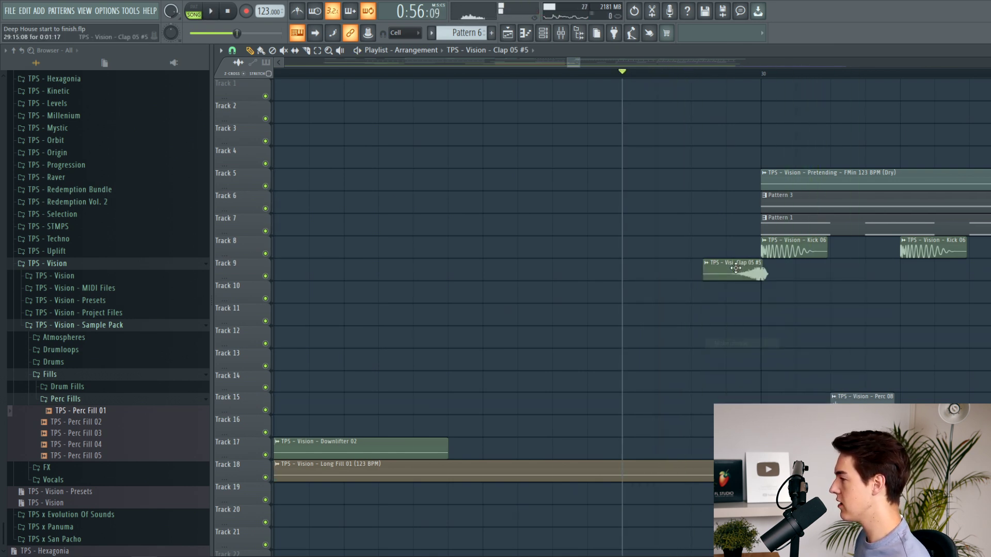
Step: Set the unique reversed clap's pitch shift to -500 cents and nudge its clip slightly earlier before bar 30
double_click(734, 273)
scroll(401, 172, "down", 5)
key("space")
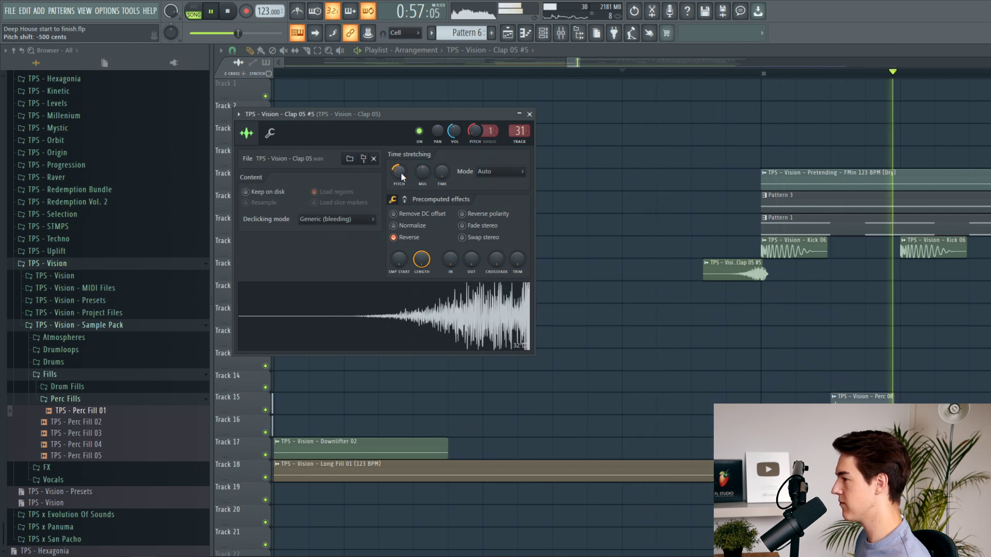
left_click_drag(738, 274, 734, 274)
double_click(734, 274)
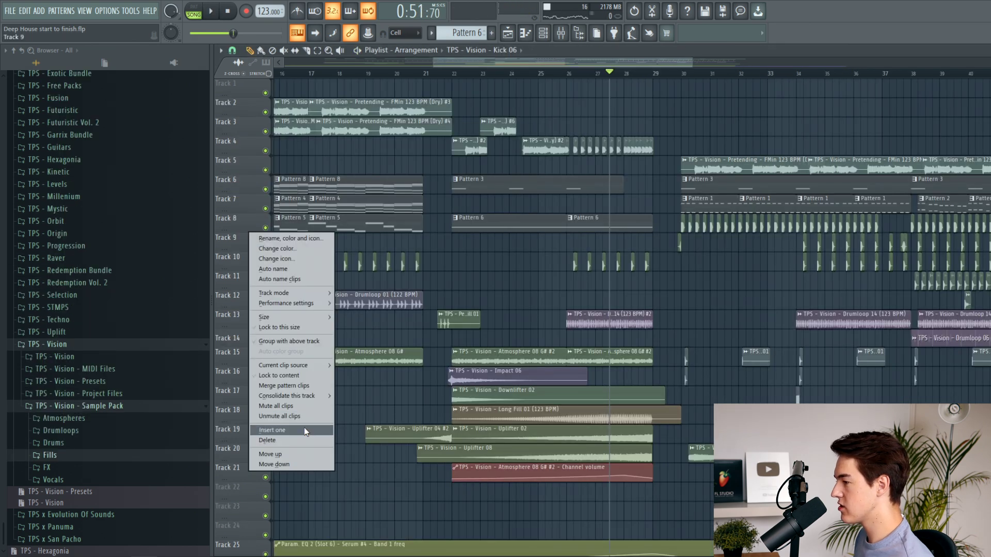
Step: Insert one playlist track at Track 9 and move the Kick 06 clips from Track 8 onto it
left_click(304, 432)
scroll(476, 351, "down", 3)
left_click_drag(906, 222, 584, 230)
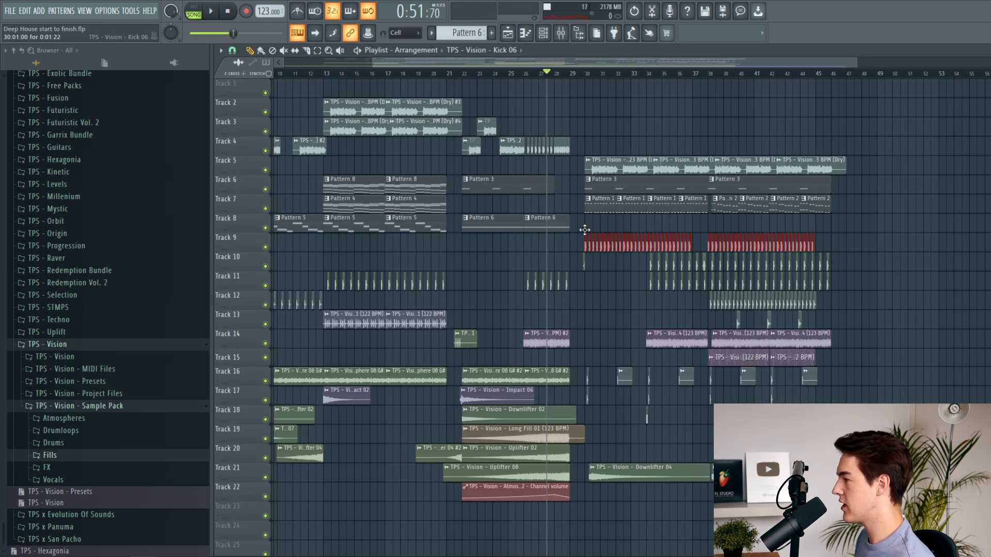
left_click(577, 221, "ctrl")
Step: Place Kick 06 clips on Track 9 on each beat of bar 28 and play the result
scroll(577, 220, "up", 3)
scroll(511, 173, "up", 3)
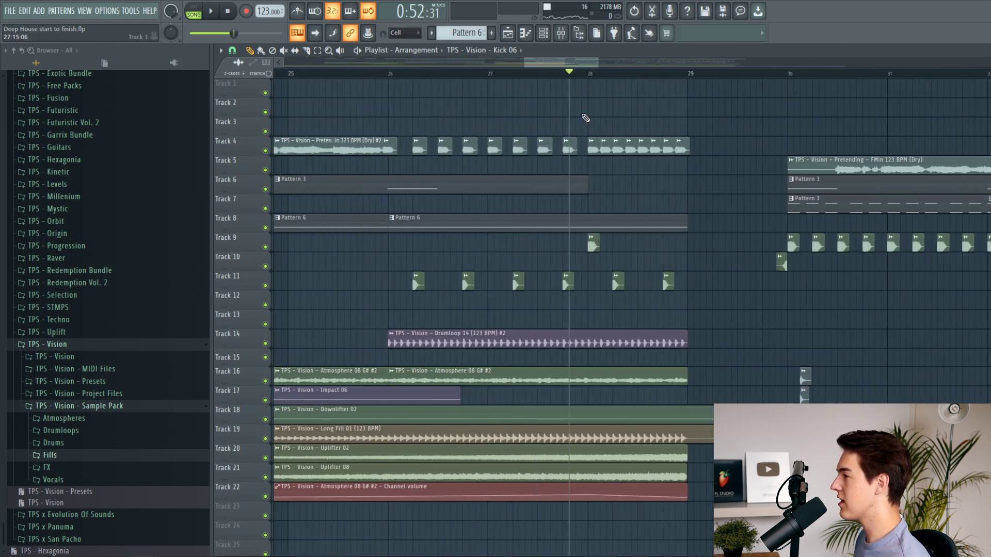
left_click(645, 249)
key("space")
left_click(670, 249)
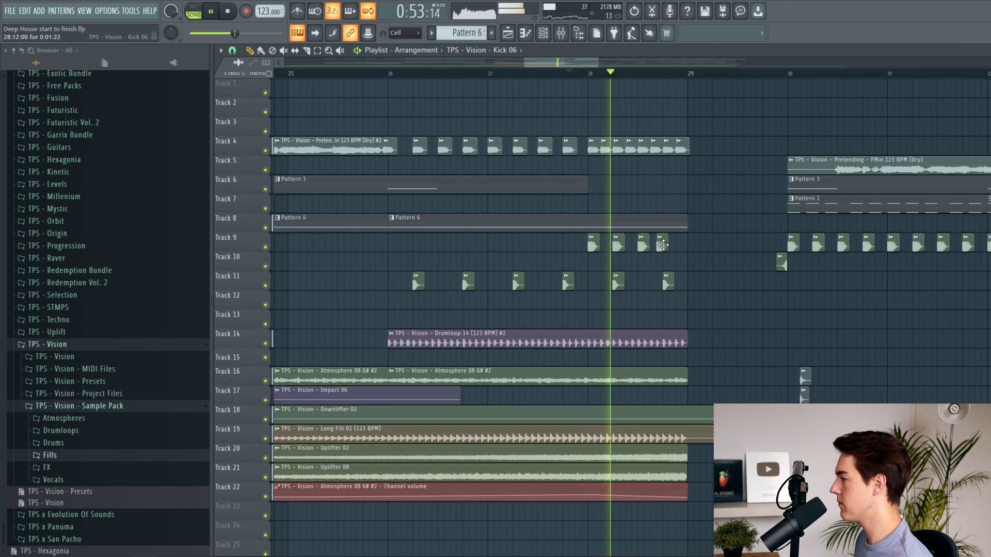
left_click(680, 249)
key("space")
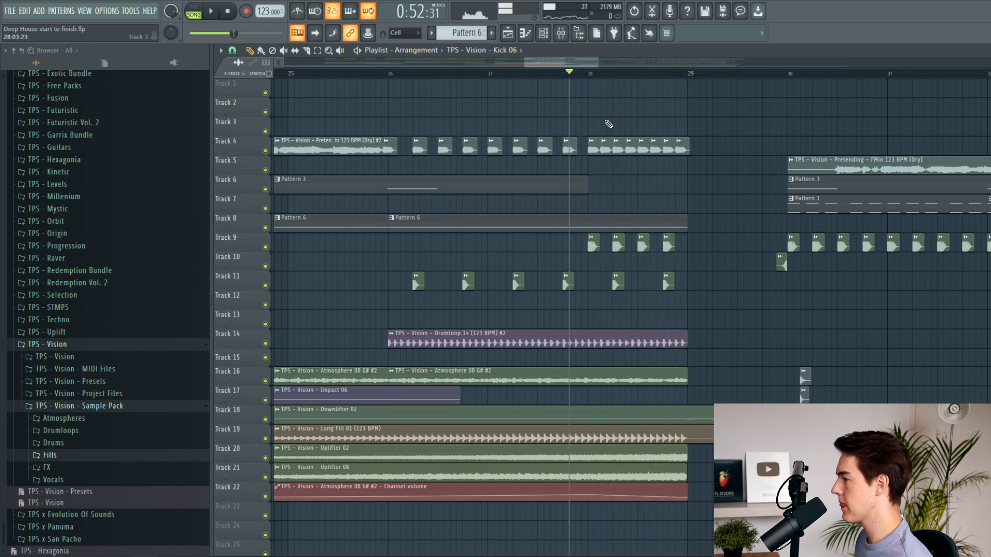
Step: Route a unique copy of the bar 28 kick to mixer track 42 with Fruity Parametric EQ 2 in slot 2
scroll(684, 227, "up", 5)
key("F9")
key("ctrl+l")
left_click(823, 265)
left_click(699, 77)
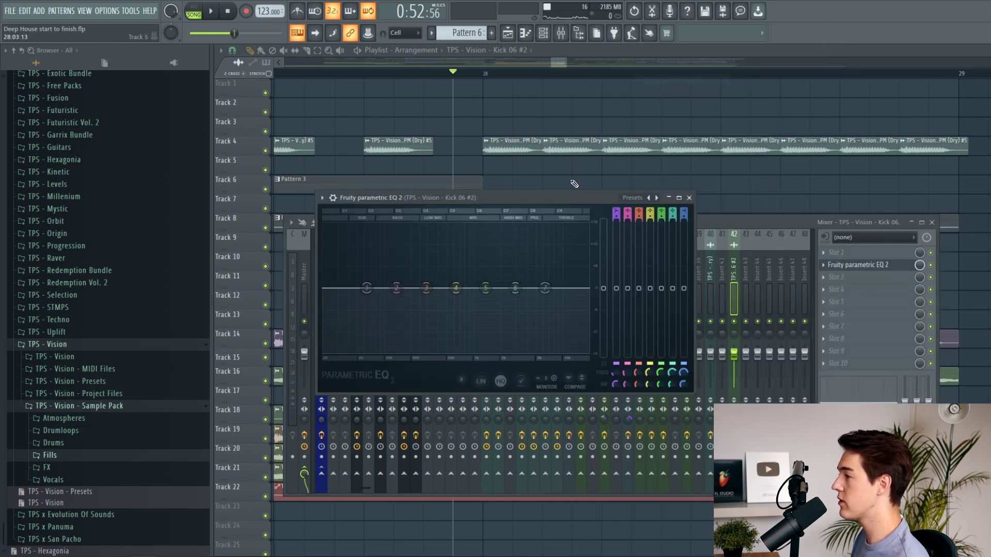
Step: Low-pass the unique kick in Fruity Parametric EQ 2 by lowering band 7 to about 173 Hz while auditioning it
left_click(633, 198)
left_click(657, 246)
left_click_drag(582, 290, 398, 292)
key("space")
key("space")
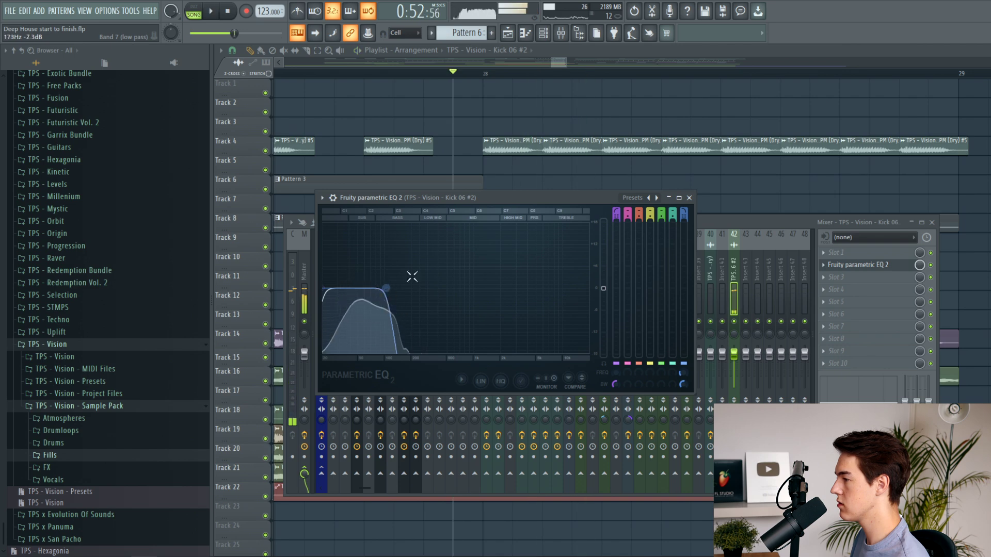
key("space")
key("Escape")
key("Escape")
key("space")
Step: Set the sample fade-out of Kick 06 #2 to 25% and audition the change
double_click(502, 244)
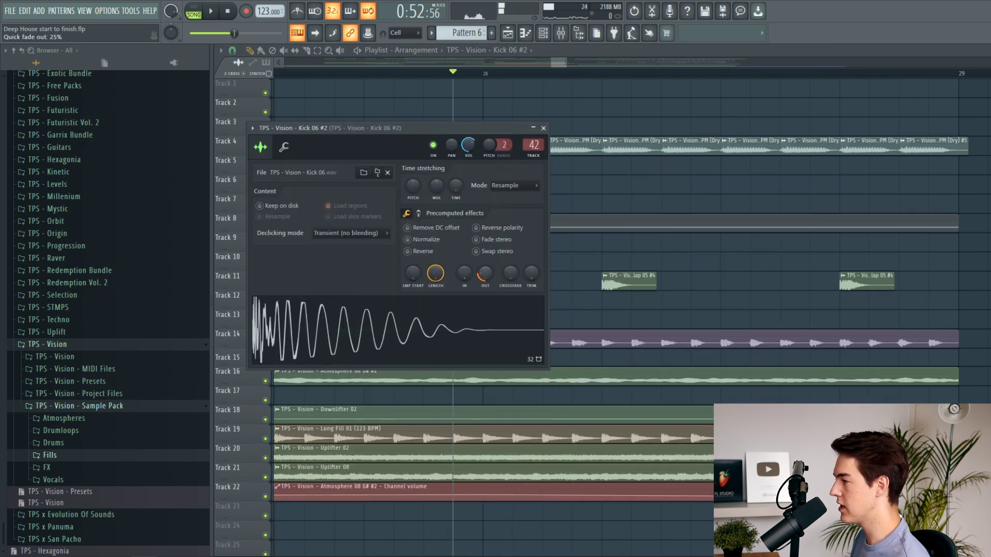
left_click(544, 128)
key("space")
key("space")
Step: Fill bar 28 on Track 9 with eight Kick 06 #2 clips spaced half a beat apart
left_click(555, 246)
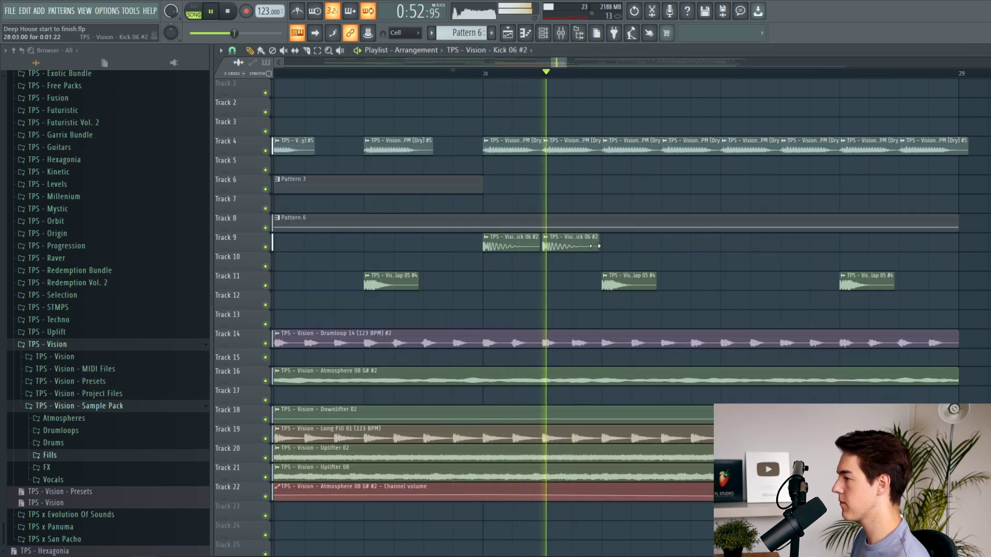
left_click(613, 248)
left_click(673, 248)
key("space")
key("space")
left_click(732, 248)
left_click(792, 247)
left_click(851, 248)
left_click(910, 248)
scroll(758, 219, "down", 4)
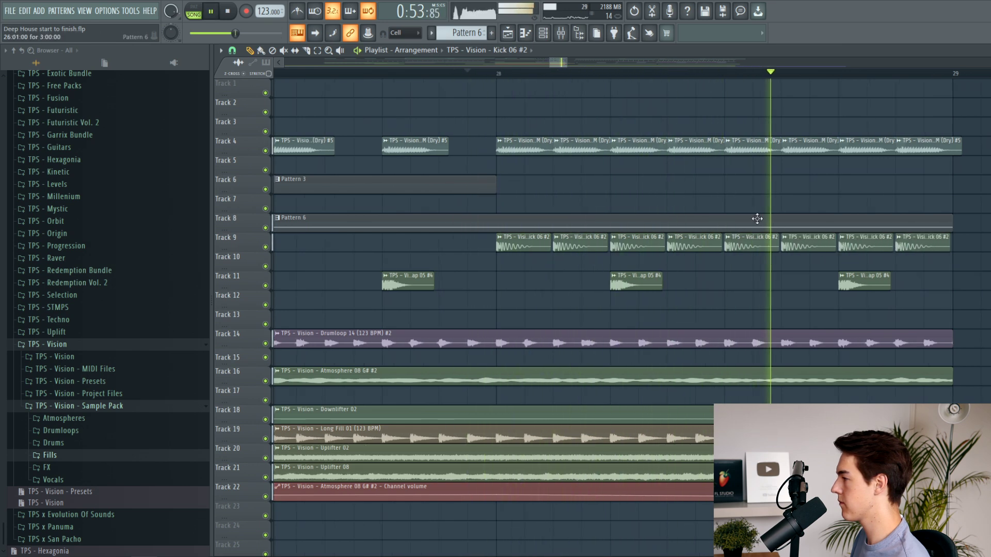
Step: Adjust the channel volume of Kick 06 #2 while playing the end of the build-up
left_click(605, 74)
double_click(693, 242)
key("space")
key("space")
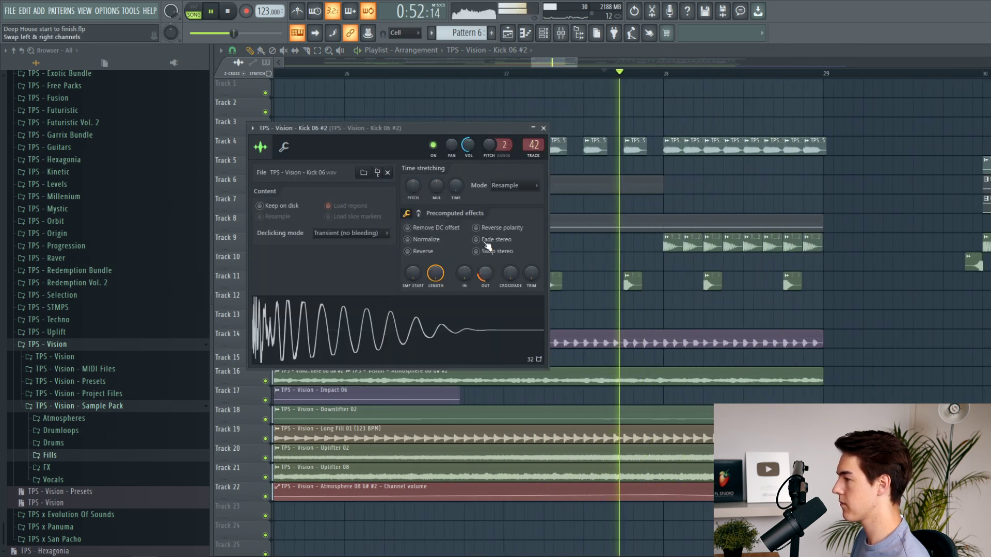
left_click_drag(475, 159, 475, 151)
left_click(543, 119)
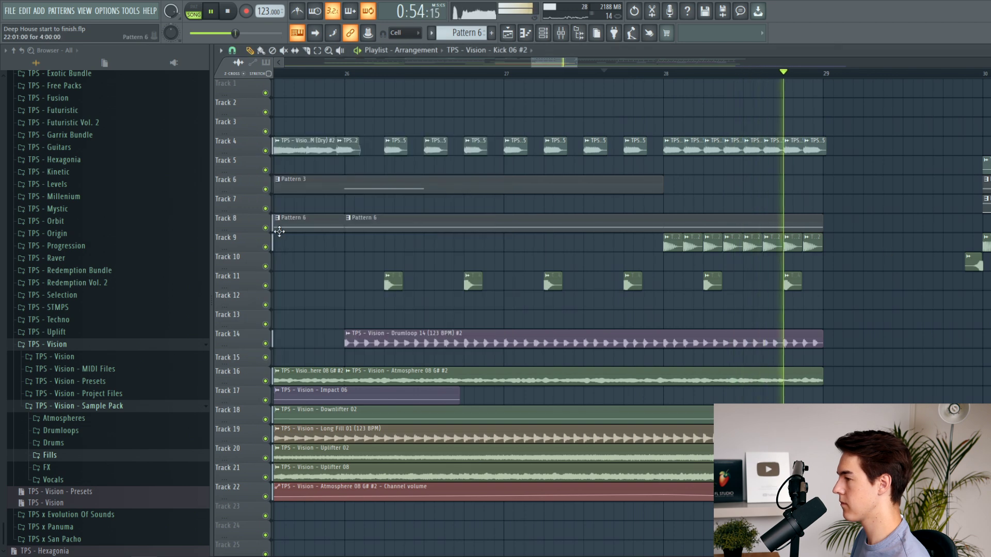
left_click(230, 12)
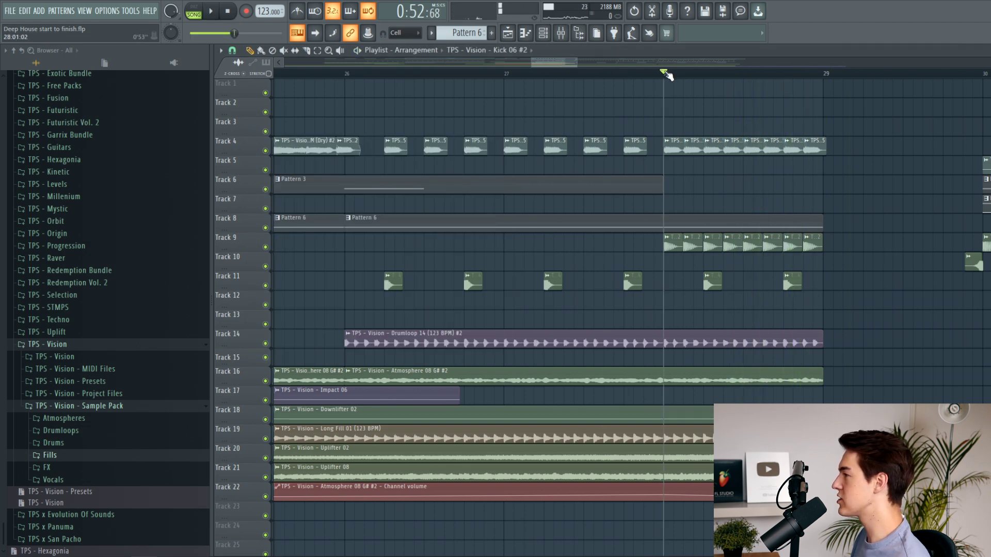
Step: Make a time selection over the bar 28 kick roll and solo Track 9
left_click_drag(666, 74, 815, 74)
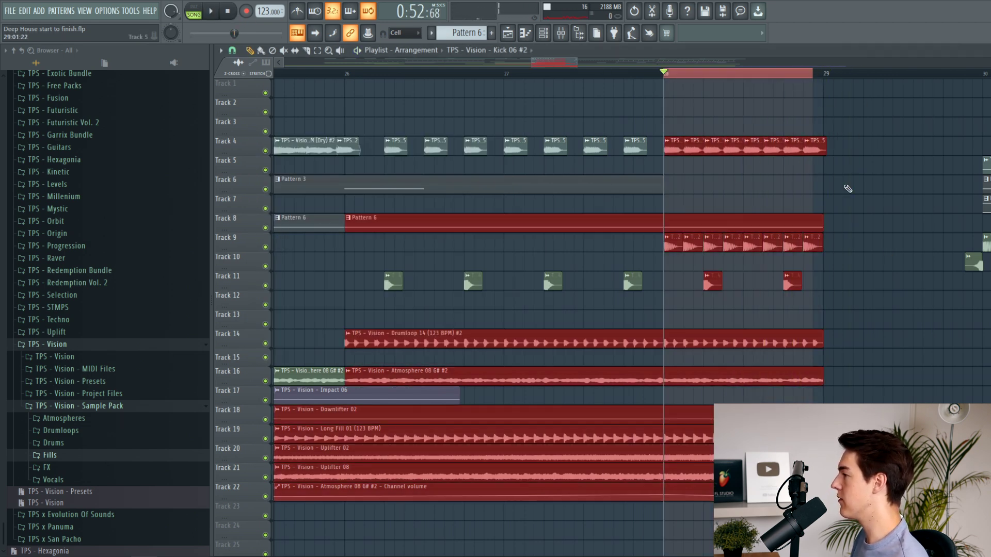
left_click(848, 189, "ctrl")
right_click(265, 247)
Step: Create an automation clip for the Band 1 frequency of the EQ on Kick 06 #2
left_click(560, 34)
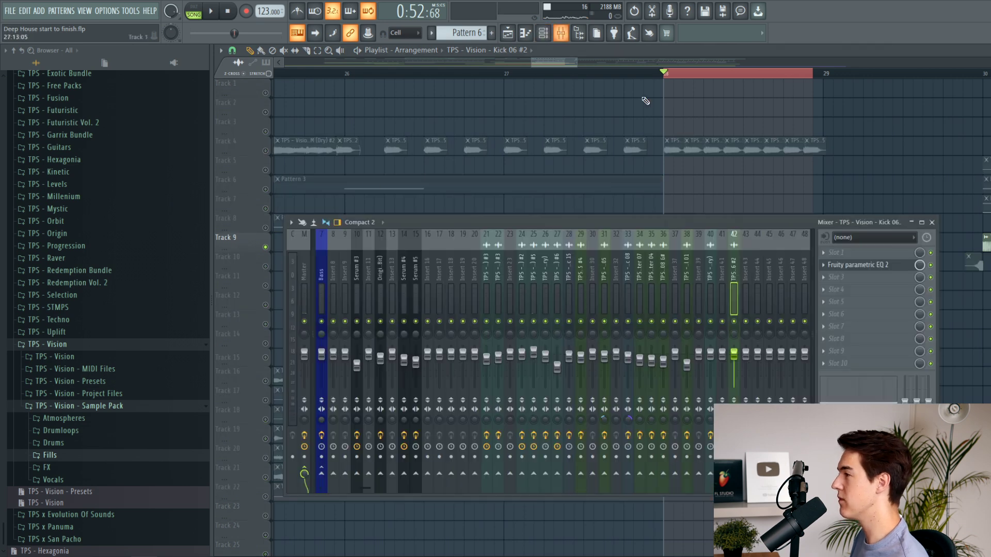
left_click(878, 264)
right_click(606, 372)
left_click(648, 411)
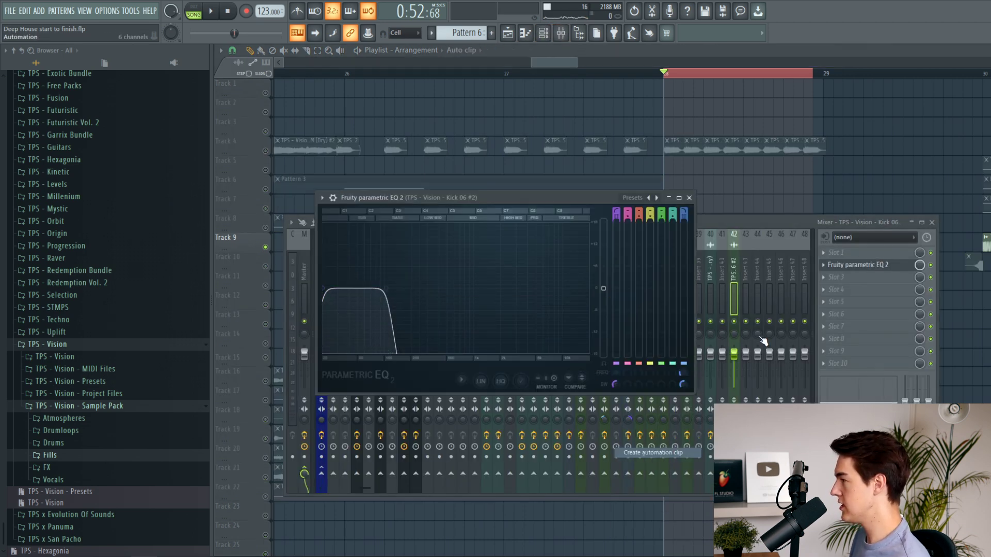
Step: Extend the kick's Band 1 frequency automation clip to bar 29 with its end point at 50%
key("space")
scroll(826, 98, "up", 2)
key("space")
left_click_drag(797, 95, 822, 91)
key("space")
key("space")
key("space")
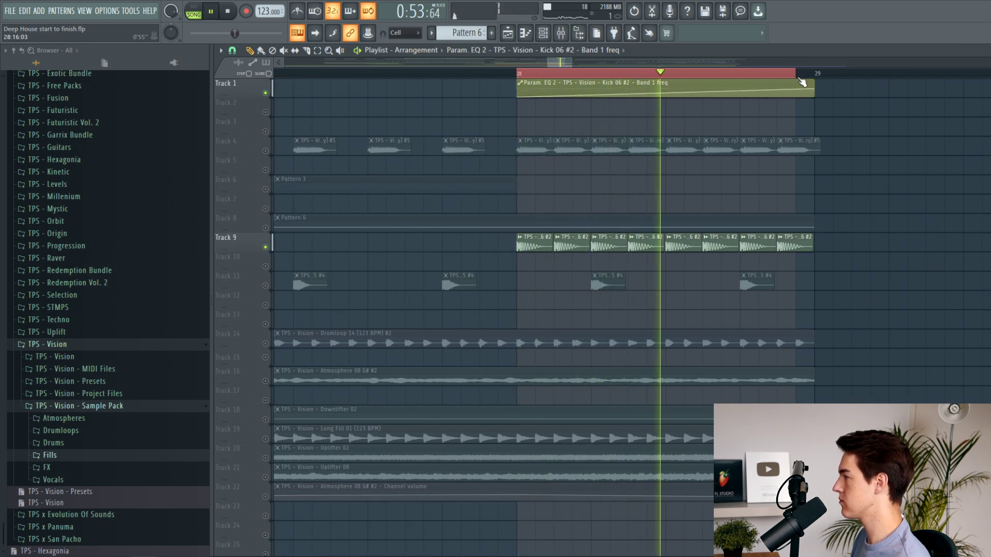
Step: Play the soloed bar 28 kick roll repeatedly to check its filter automation
scroll(811, 97, "down", 4)
key("space")
key("space")
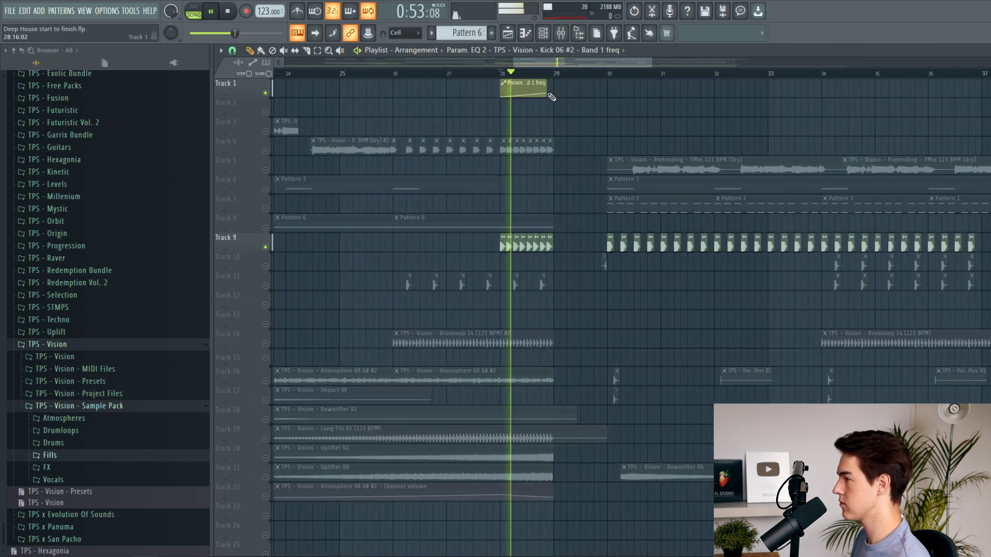
scroll(553, 94, "up", 4)
key("space")
key("space")
scroll(568, 94, "up", 3)
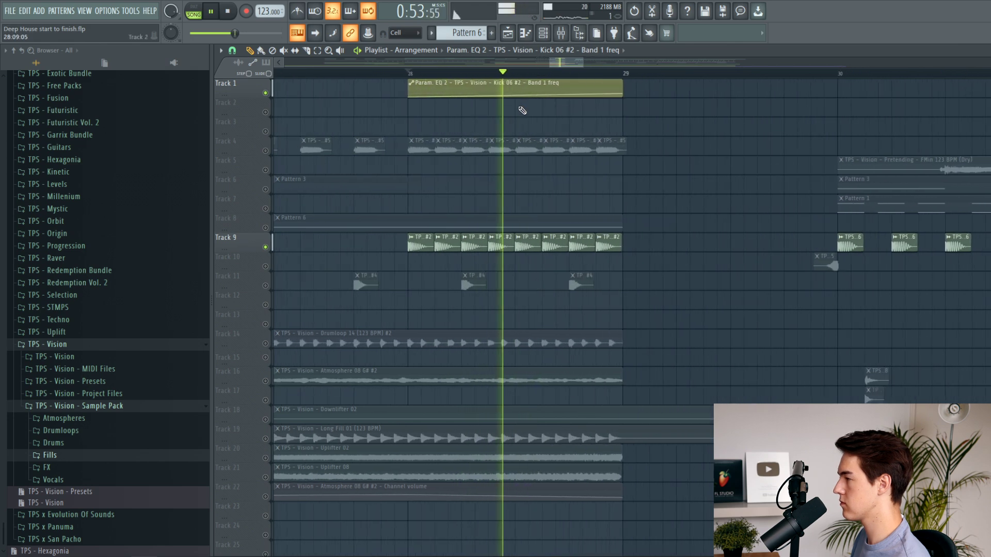
scroll(622, 98, "up", 3)
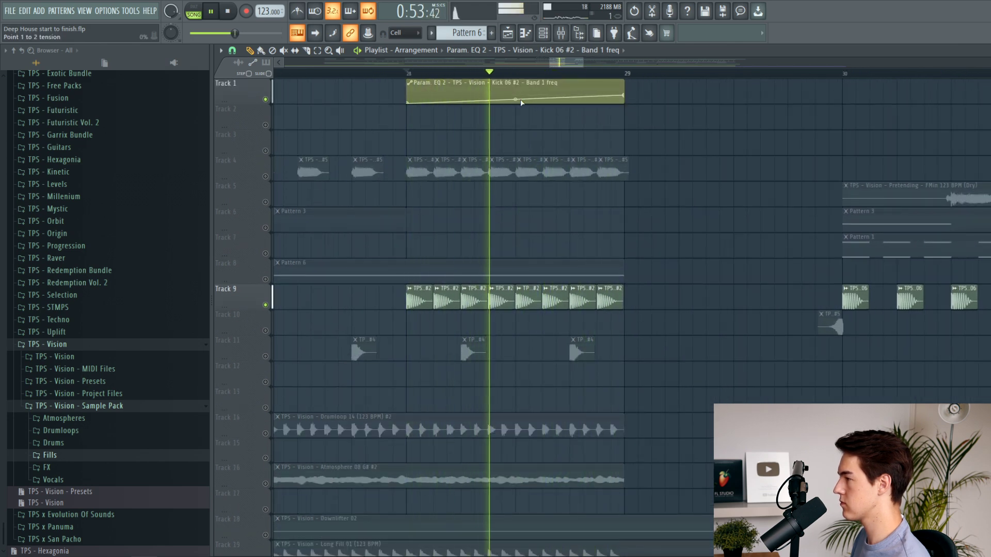
Step: Re-enable all playlist tracks and play the bar 28 kick roll within the full build-up
left_click(265, 99, "ctrl")
key("space")
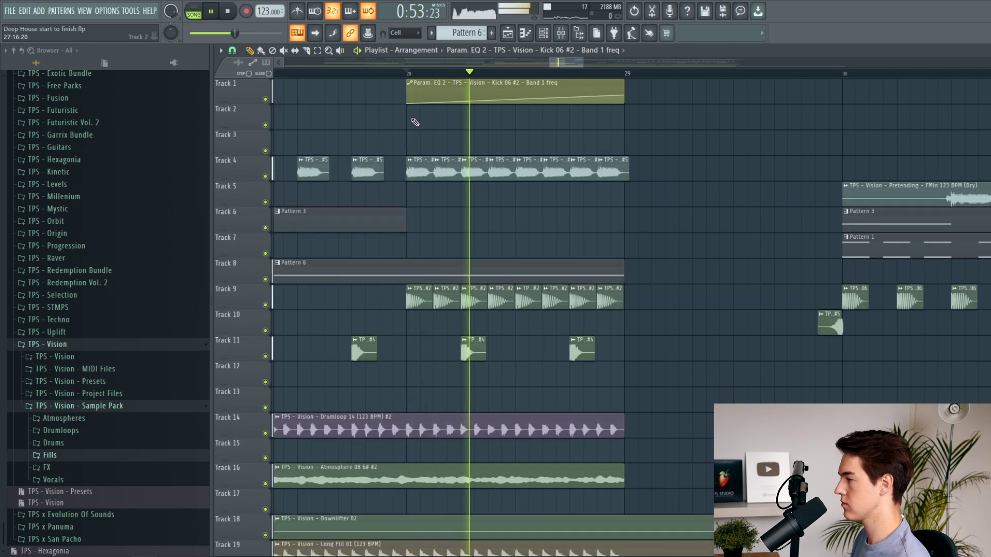
key("space")
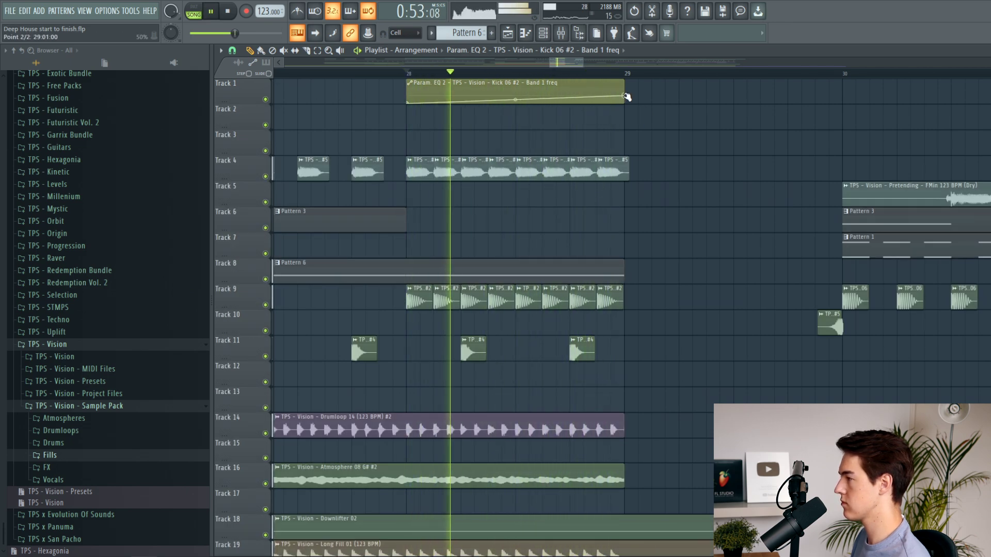
scroll(602, 137, "down", 3)
scroll(564, 137, "down", 5)
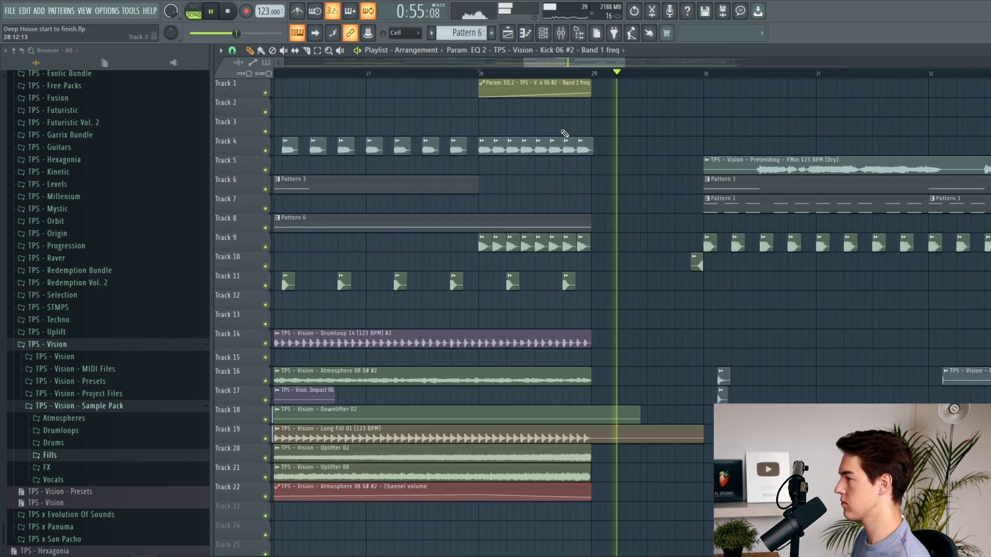